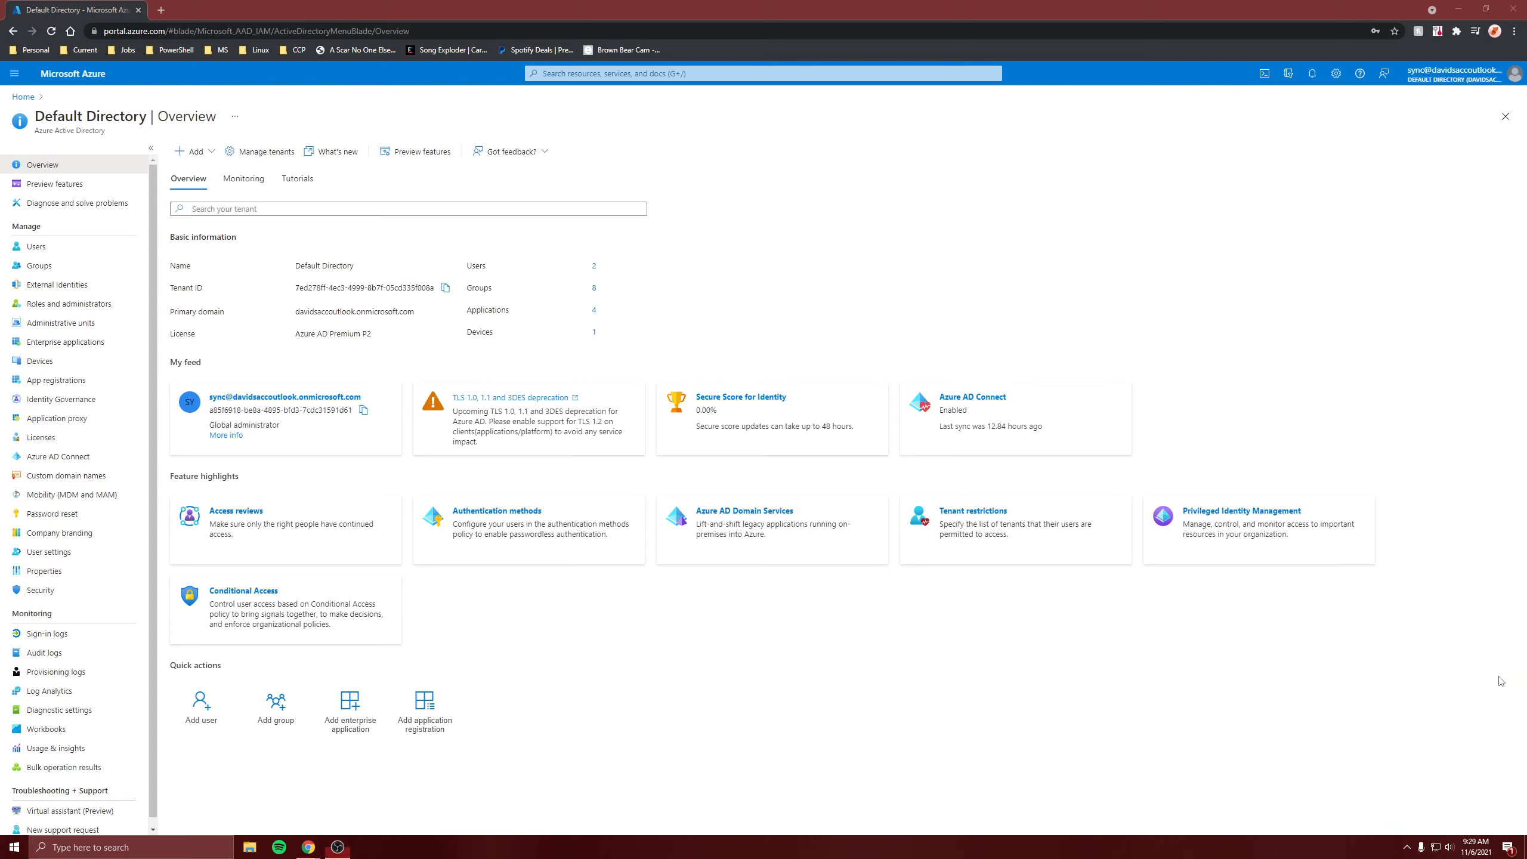
Fill in a new Azure AD user with sync2 as both the user name and the display name.
{"action": "left_click", "coordinate": [102, 245]}
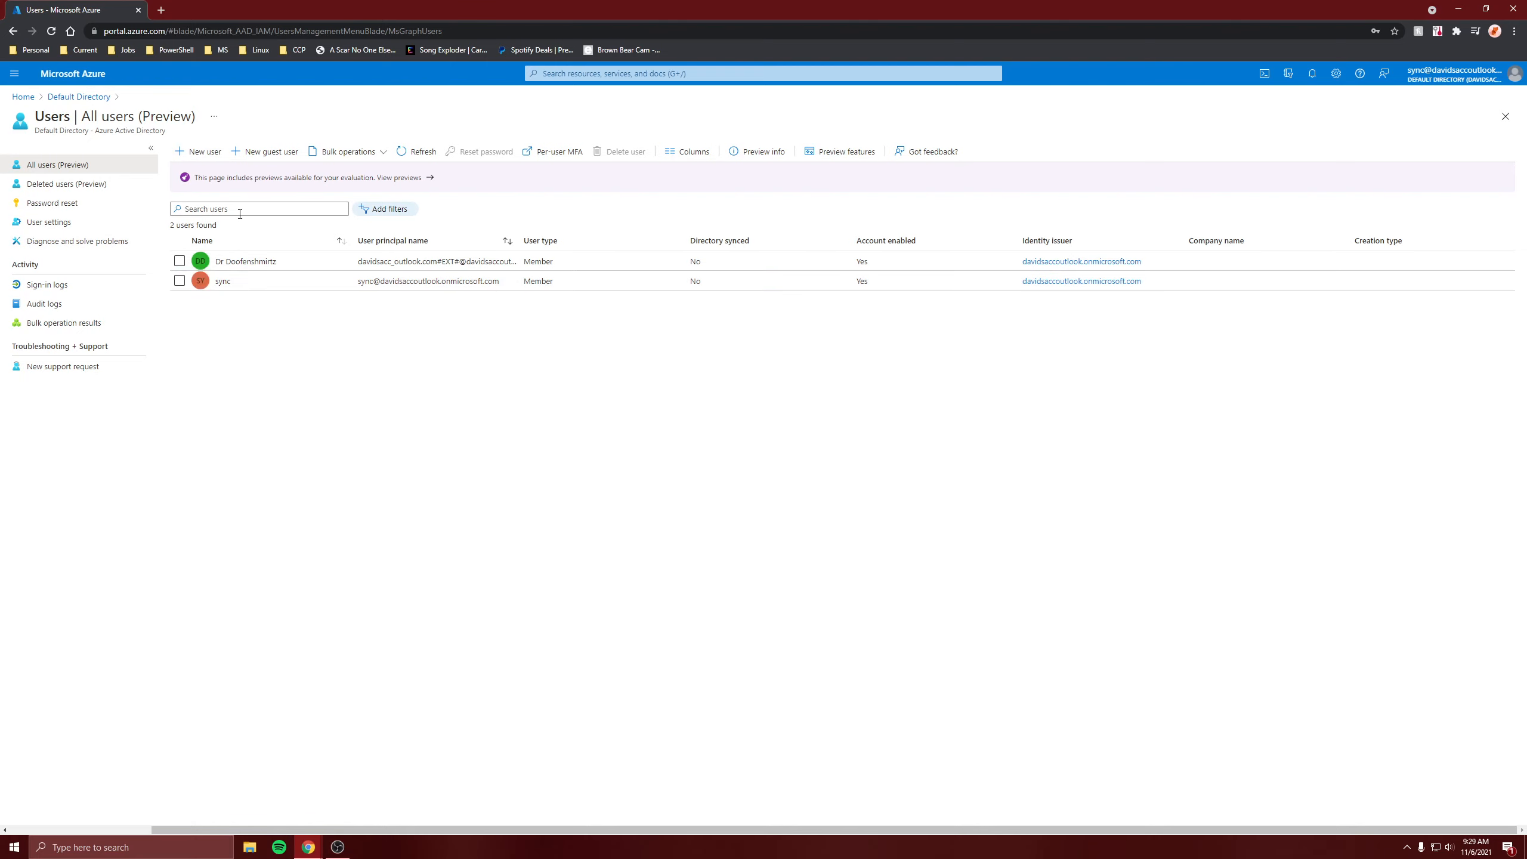
{"action": "left_click", "coordinate": [204, 152]}
{"action": "left_click", "coordinate": [180, 356]}
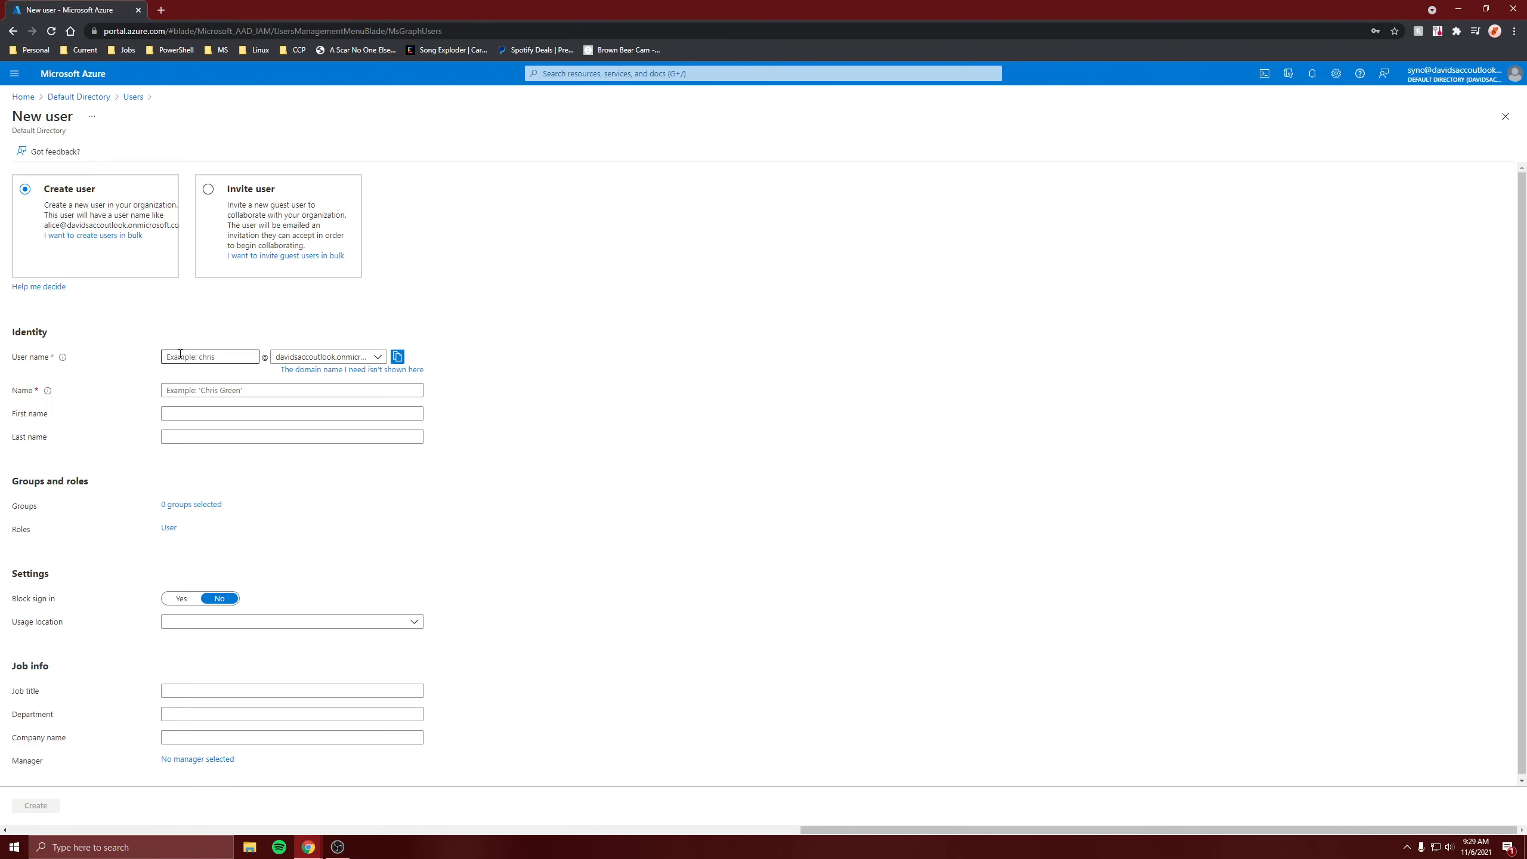
{"action": "type", "text": "sync2"}
{"action": "left_click", "coordinate": [291, 415]}
{"action": "type", "text": "sy"}
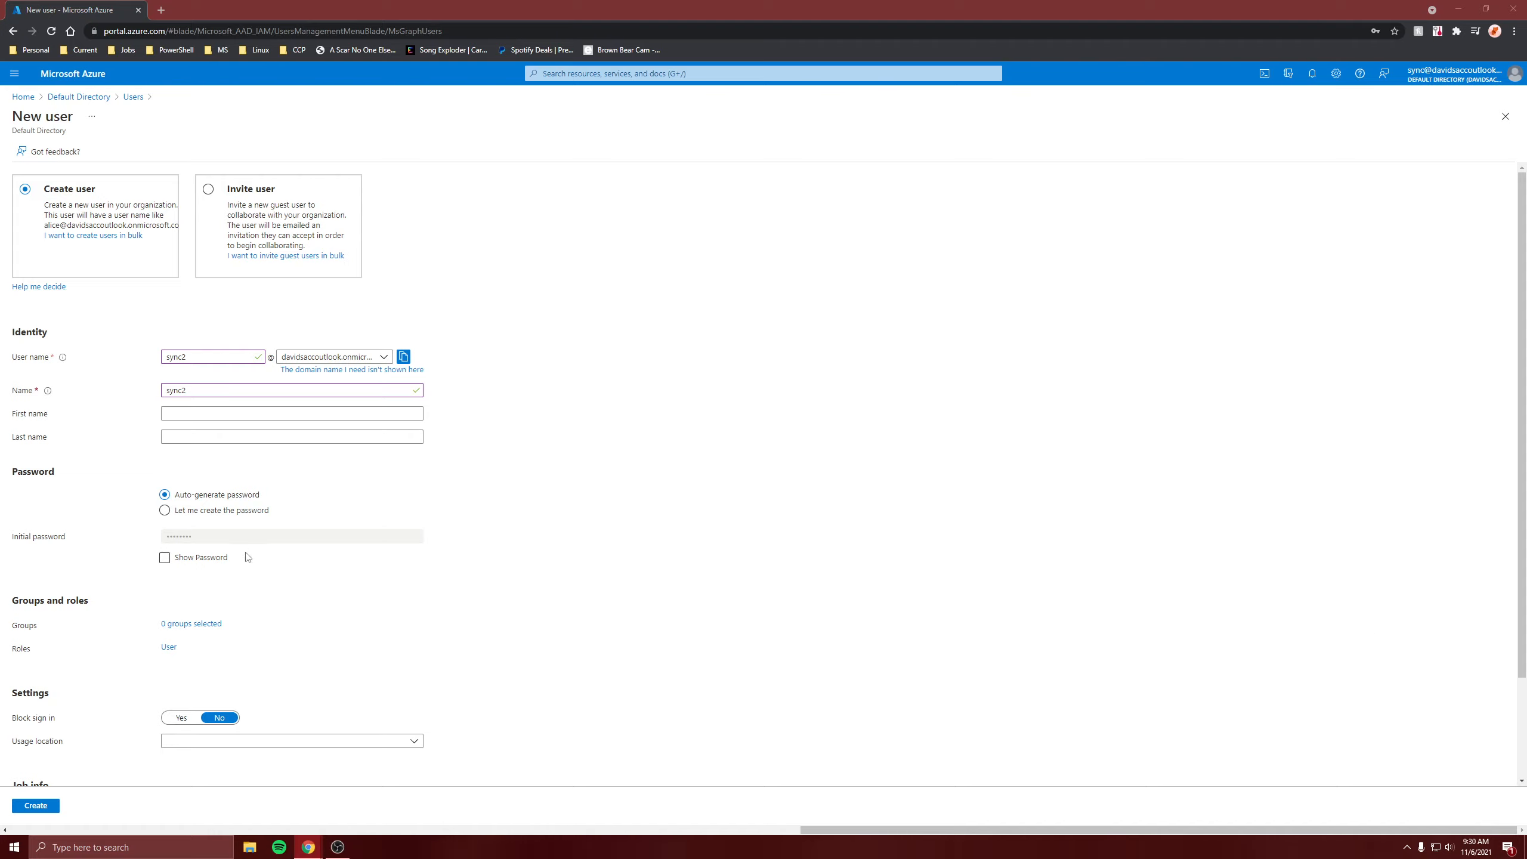
Choose to create the password manually for the new user and enter the initial password.
{"action": "left_click", "coordinate": [237, 511]}
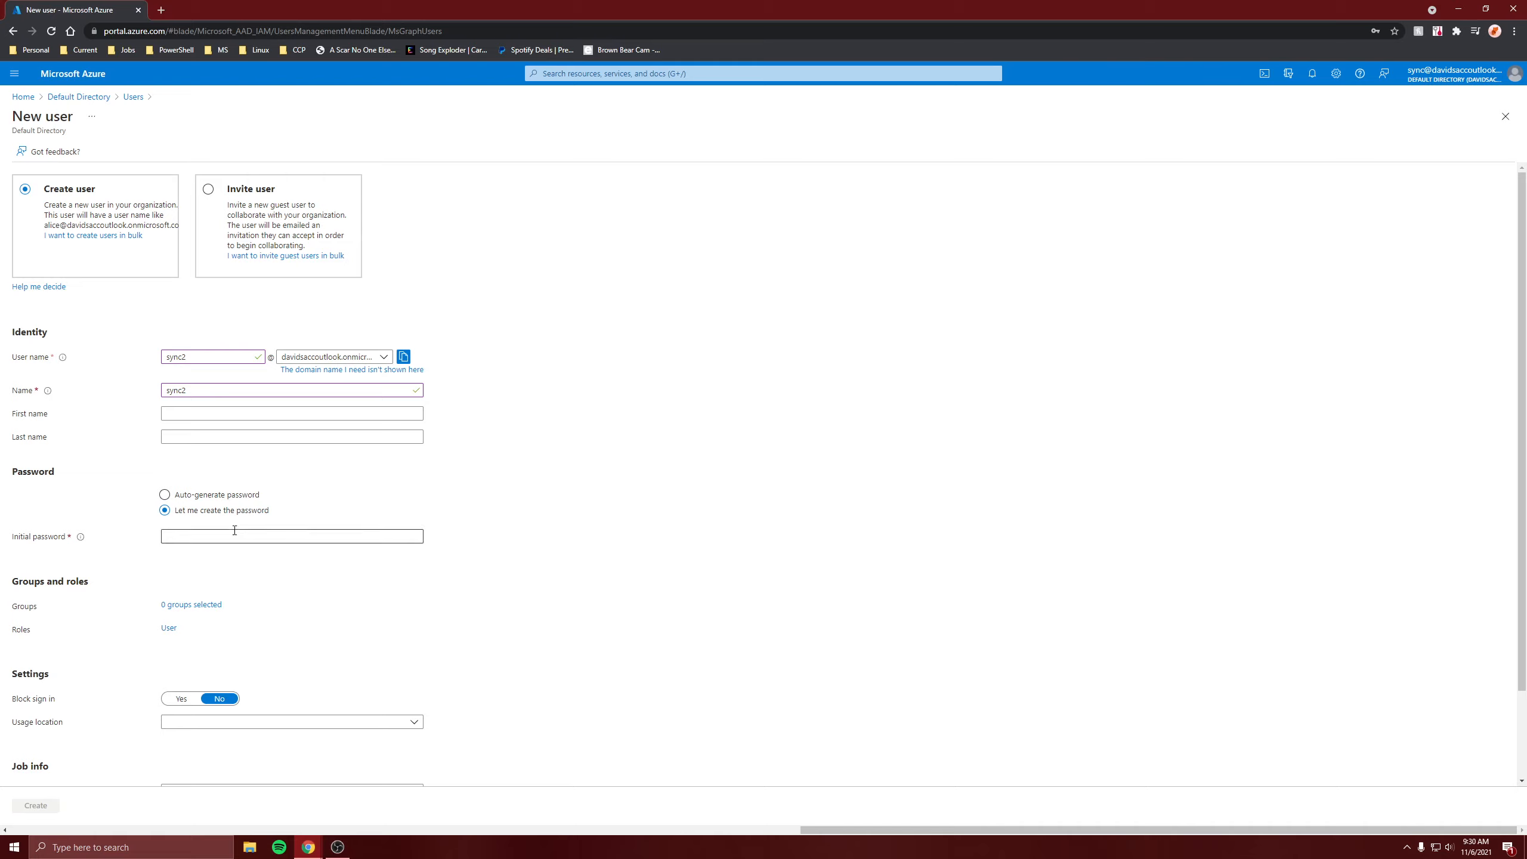
{"action": "left_click", "coordinate": [233, 534]}
{"action": "type", "text": "P"}
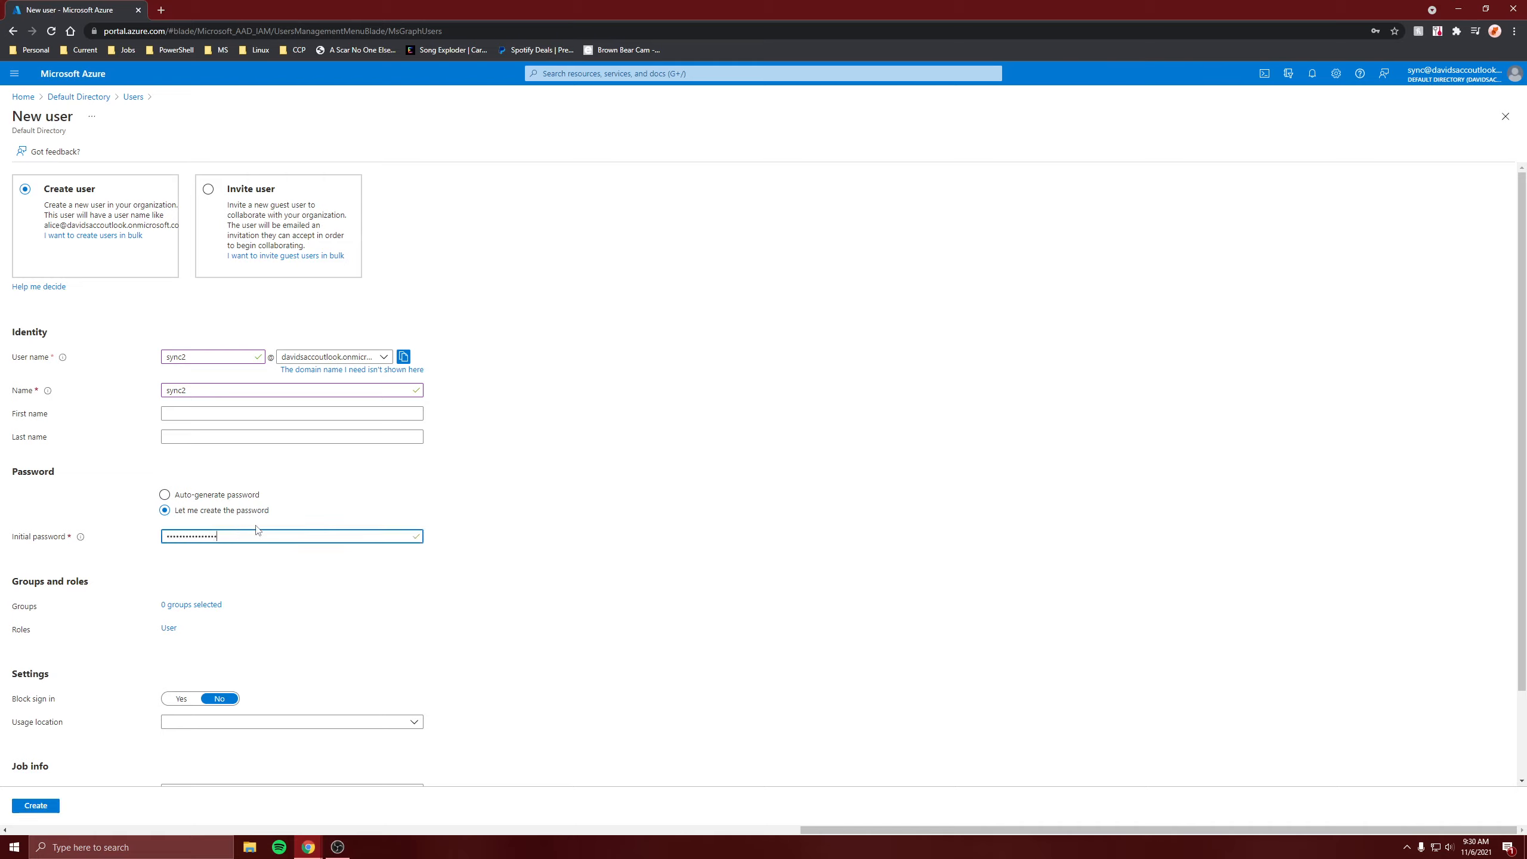
Assign the Global administrator directory role to the new user.
{"action": "scroll", "coordinate": [262, 562], "scroll_direction": "down", "scroll_amount": 2}
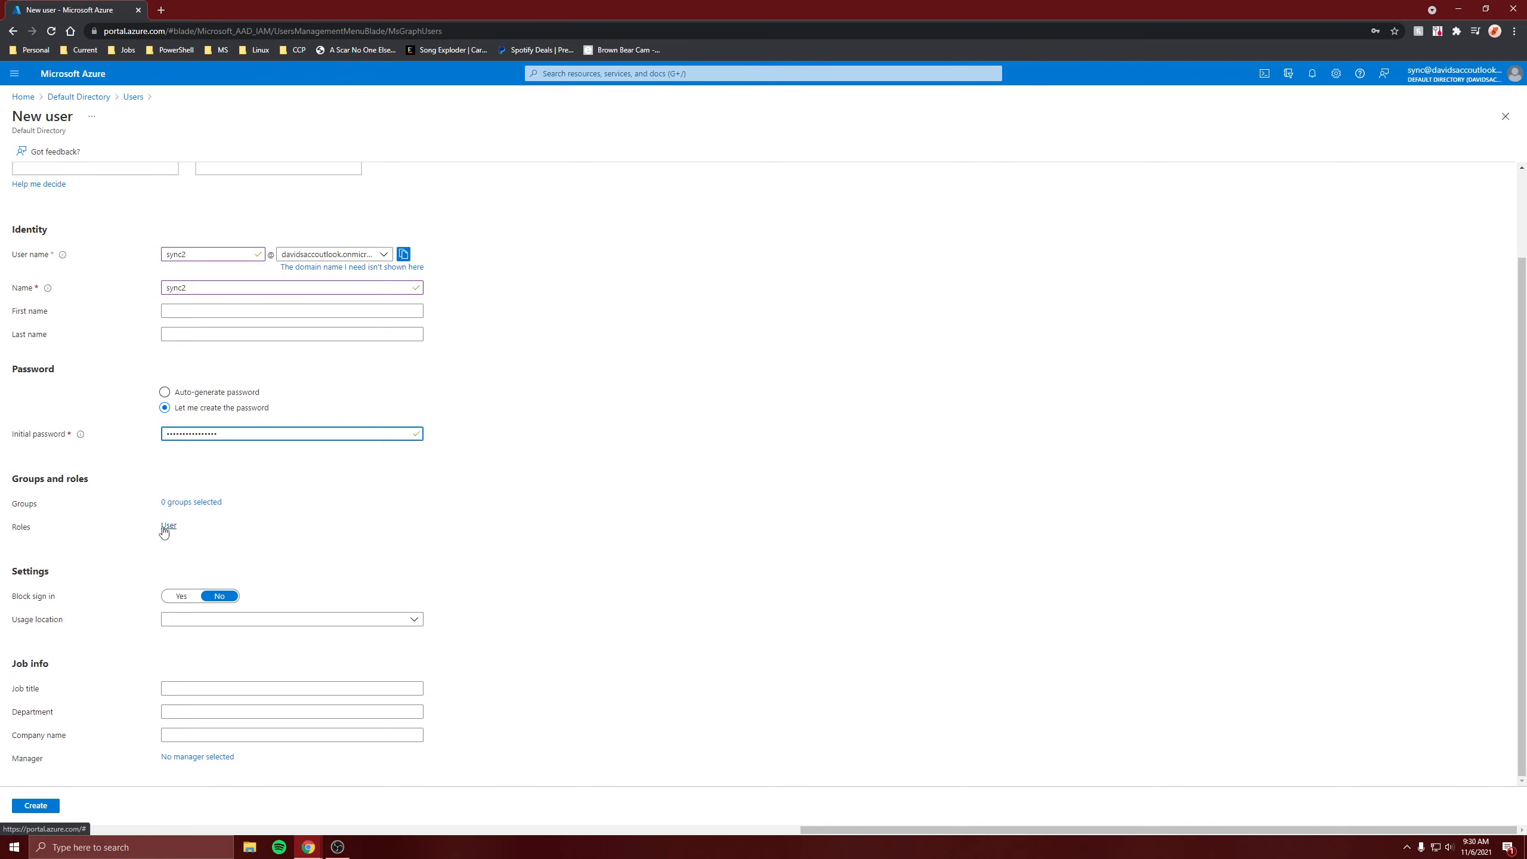
{"action": "left_click", "coordinate": [167, 526]}
{"action": "left_click", "coordinate": [1108, 189]}
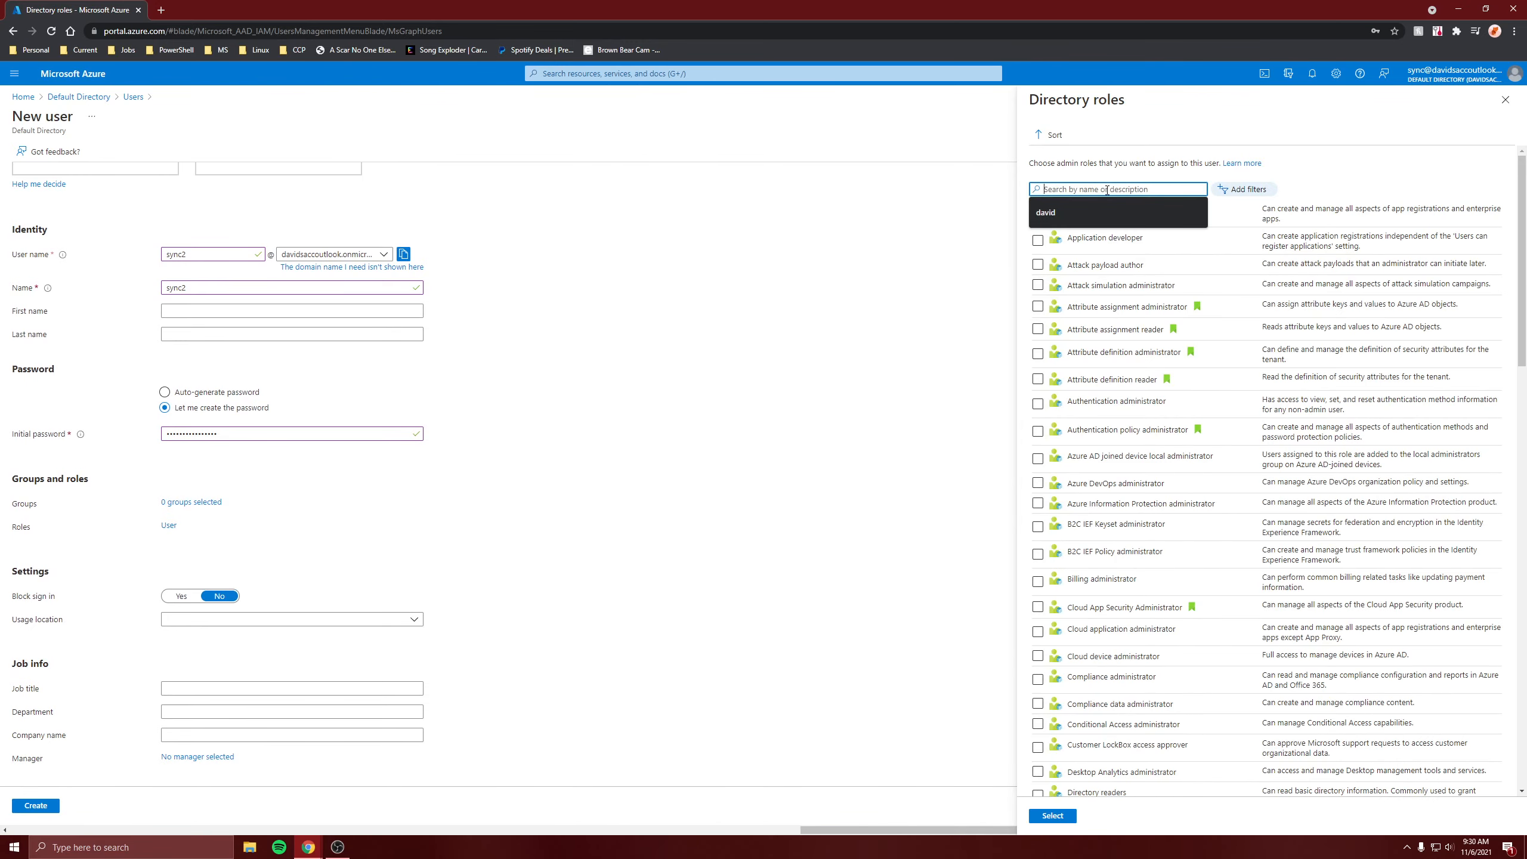
{"action": "type", "text": "global"}
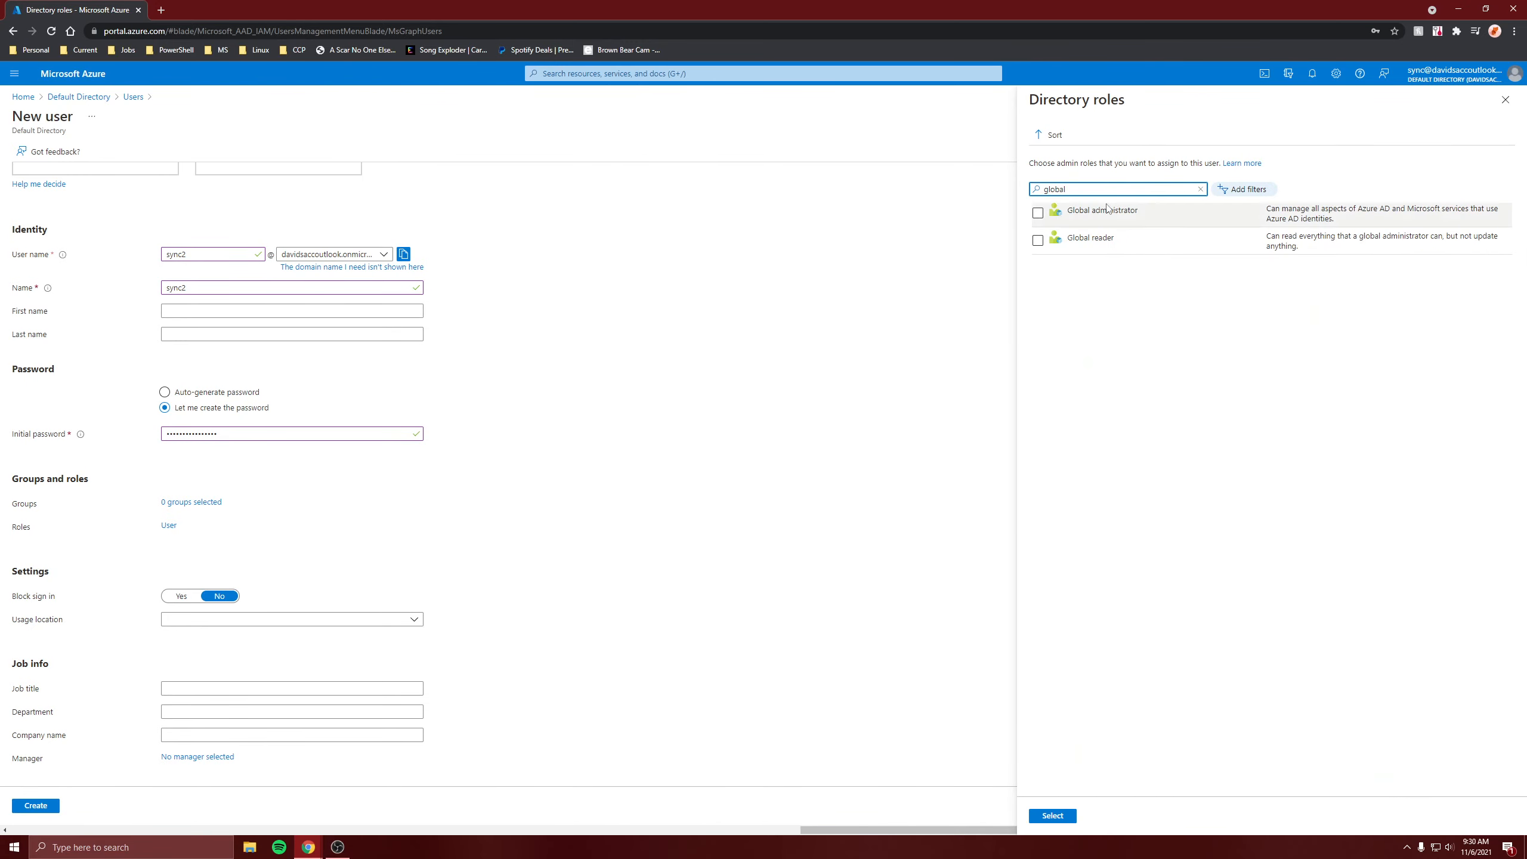
{"action": "left_click", "coordinate": [1039, 213]}
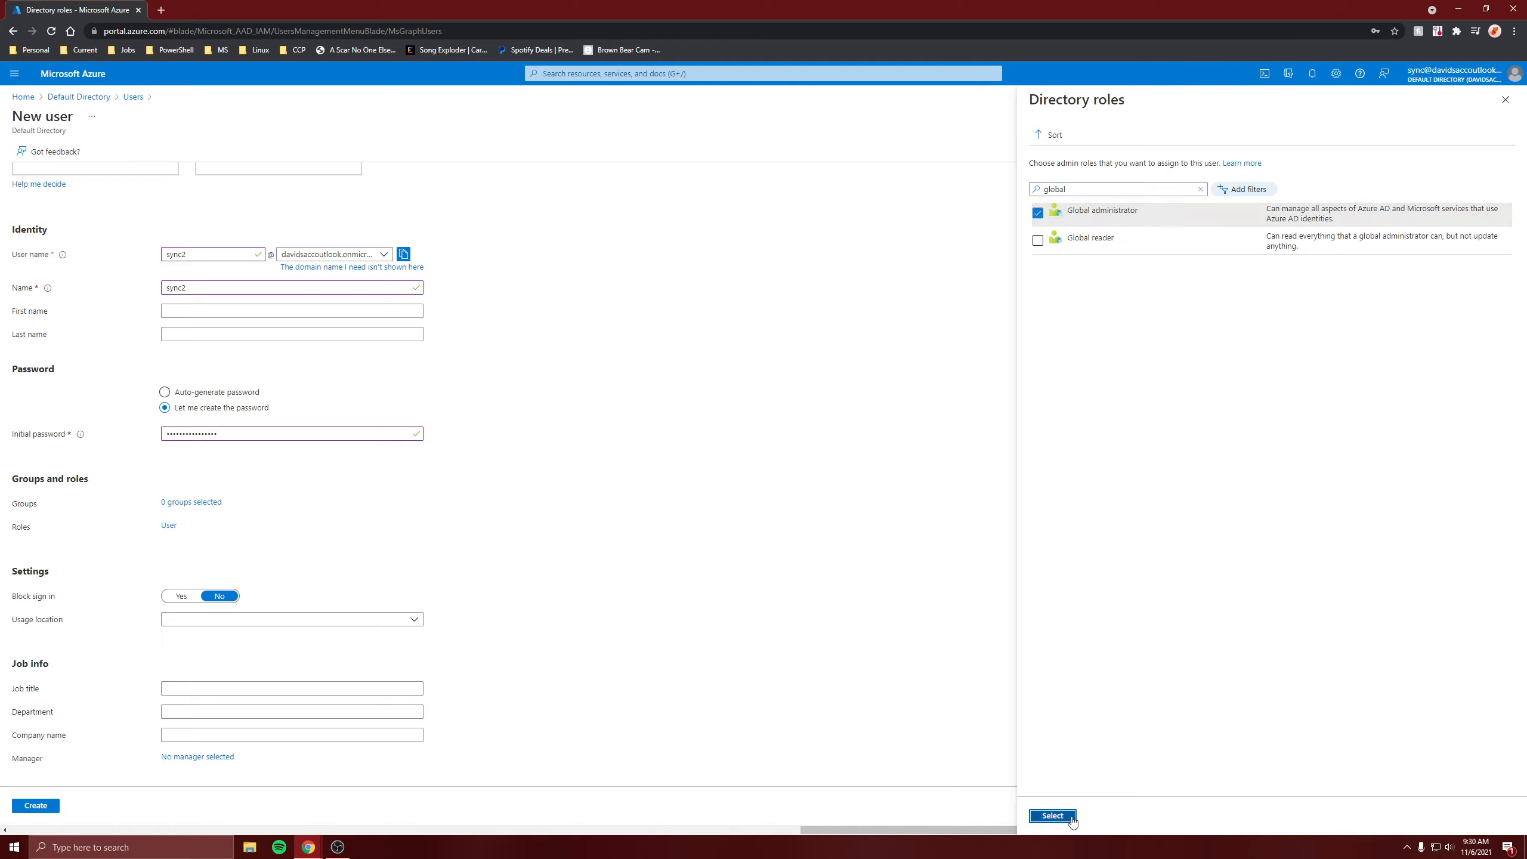
{"action": "left_click", "coordinate": [1052, 816]}
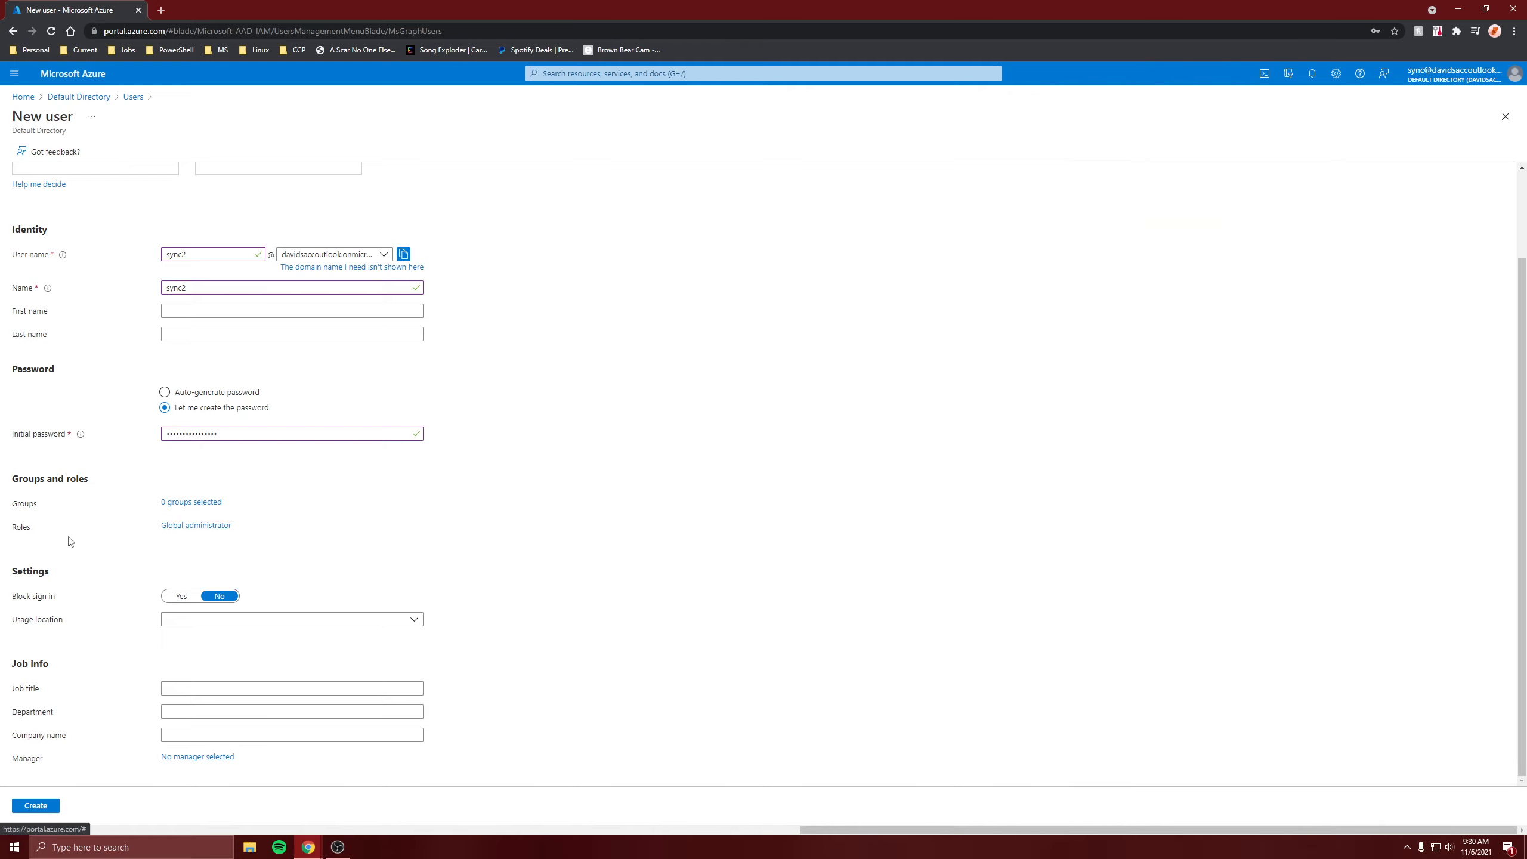
Discard the unsaved new user and return to the users list.
{"action": "scroll", "coordinate": [78, 361], "scroll_direction": "up", "scroll_amount": 2}
{"action": "left_click", "coordinate": [130, 104]}
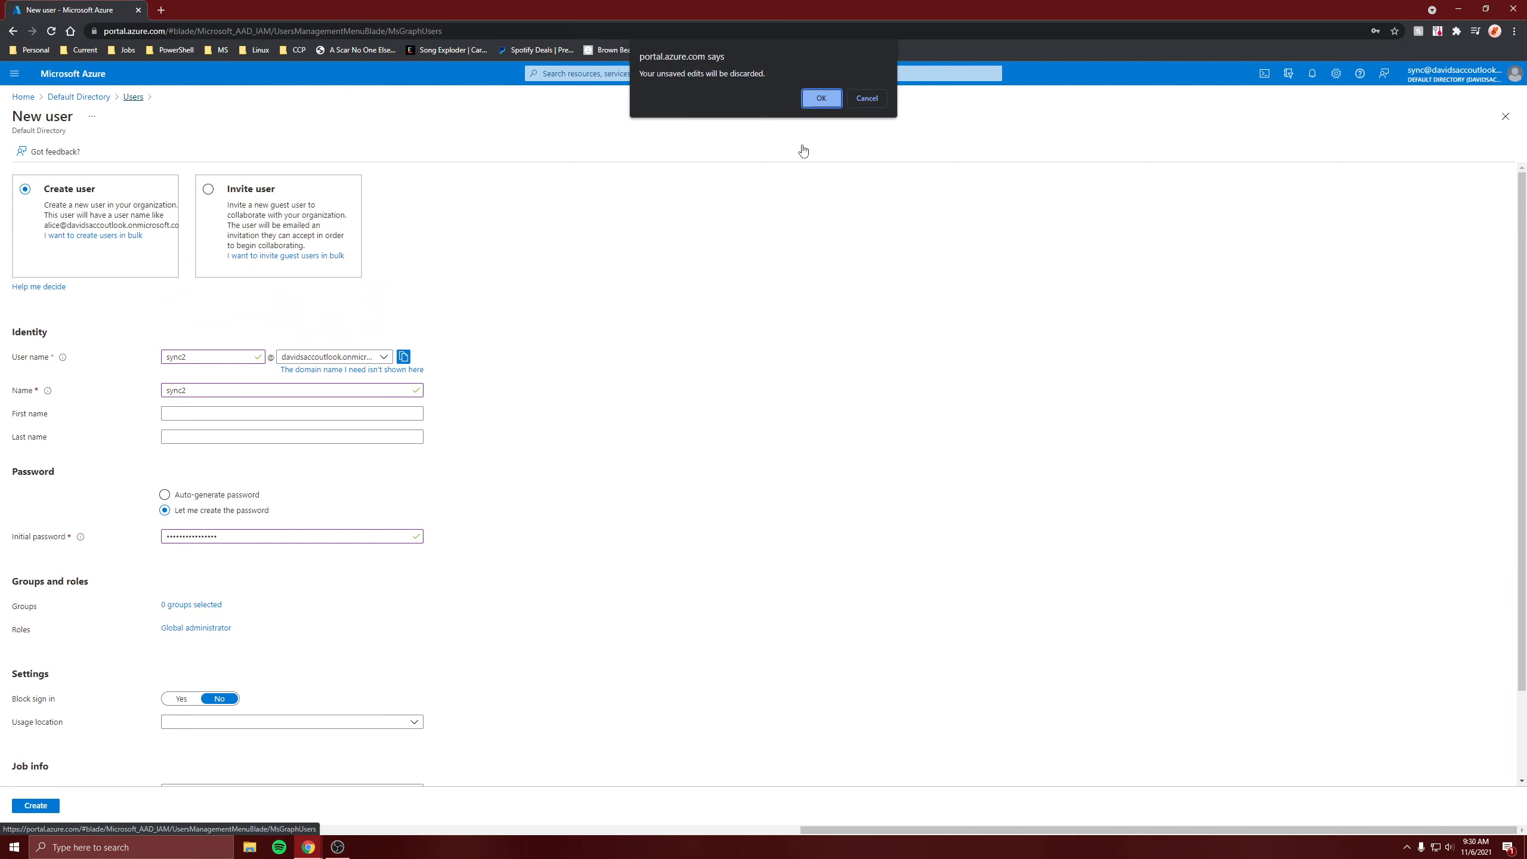
{"action": "left_click", "coordinate": [818, 96]}
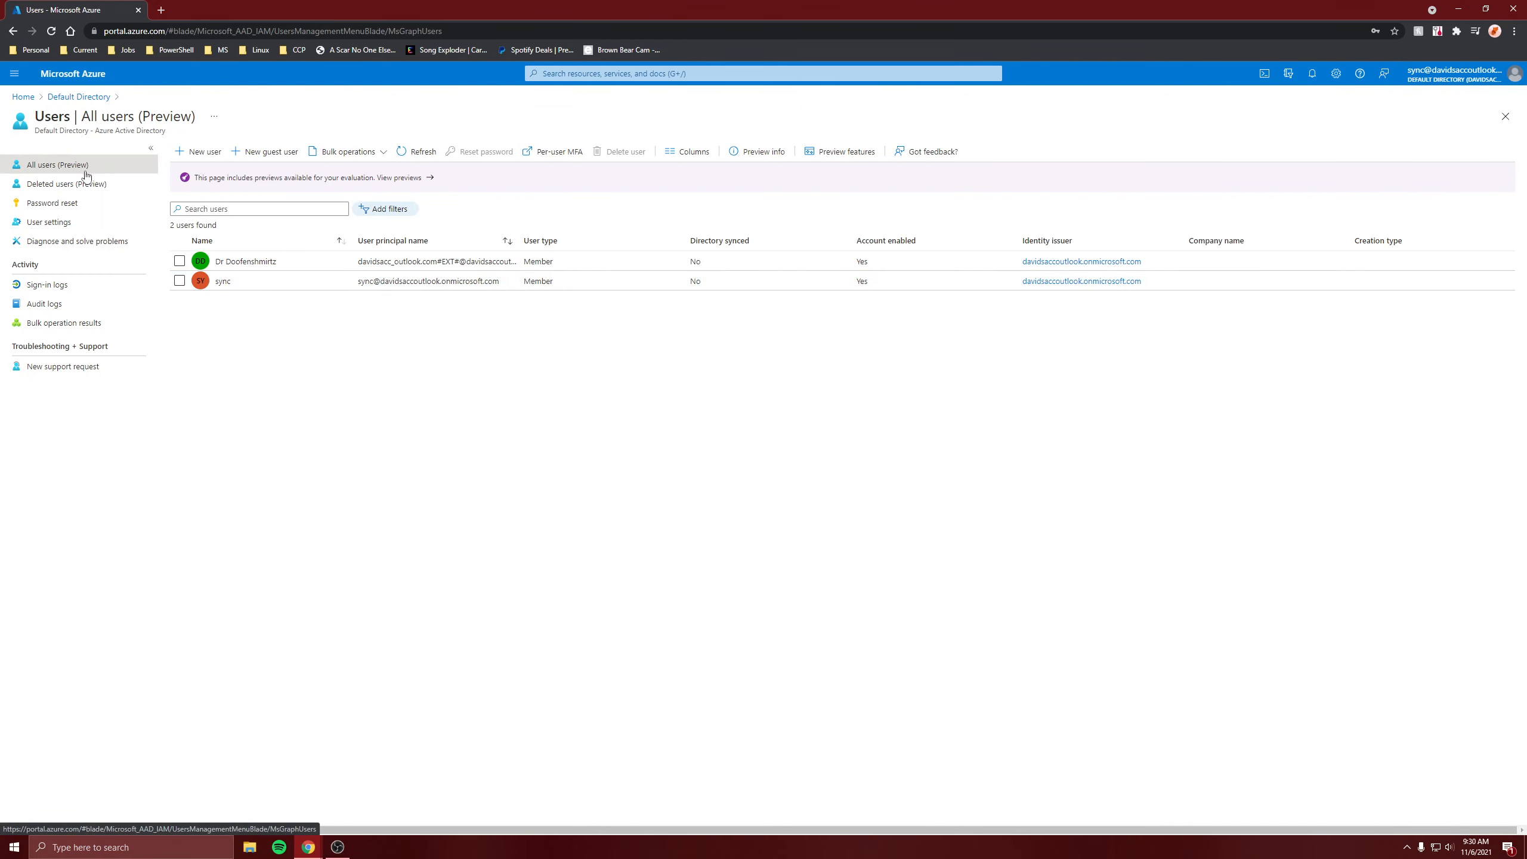
Open the list of on-premises provisioning agents under Azure AD Connect cloud sync for the default directory.
{"action": "left_click", "coordinate": [79, 96]}
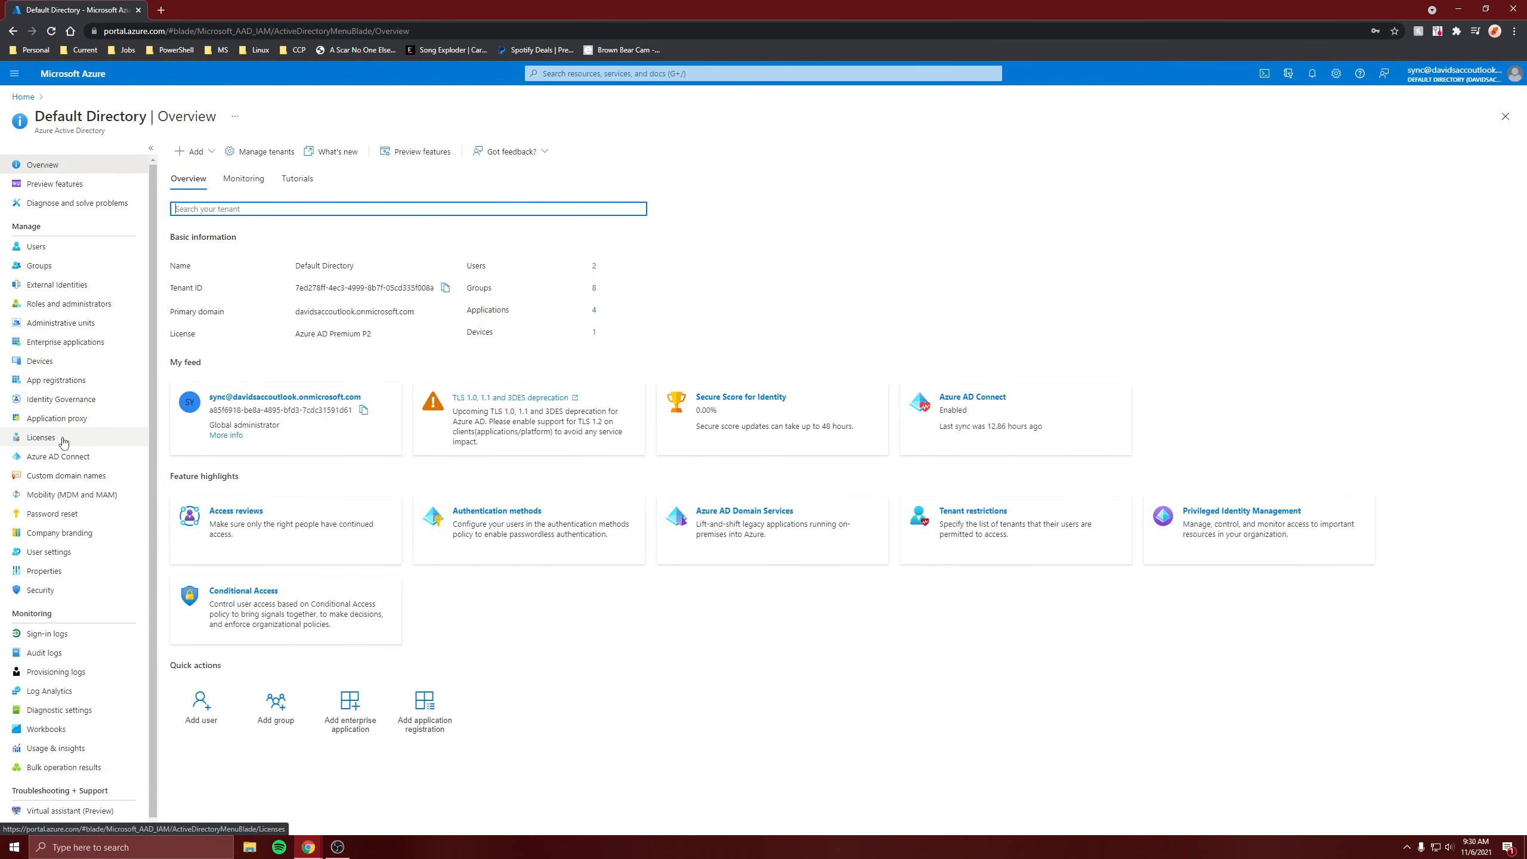
{"action": "left_click", "coordinate": [61, 456]}
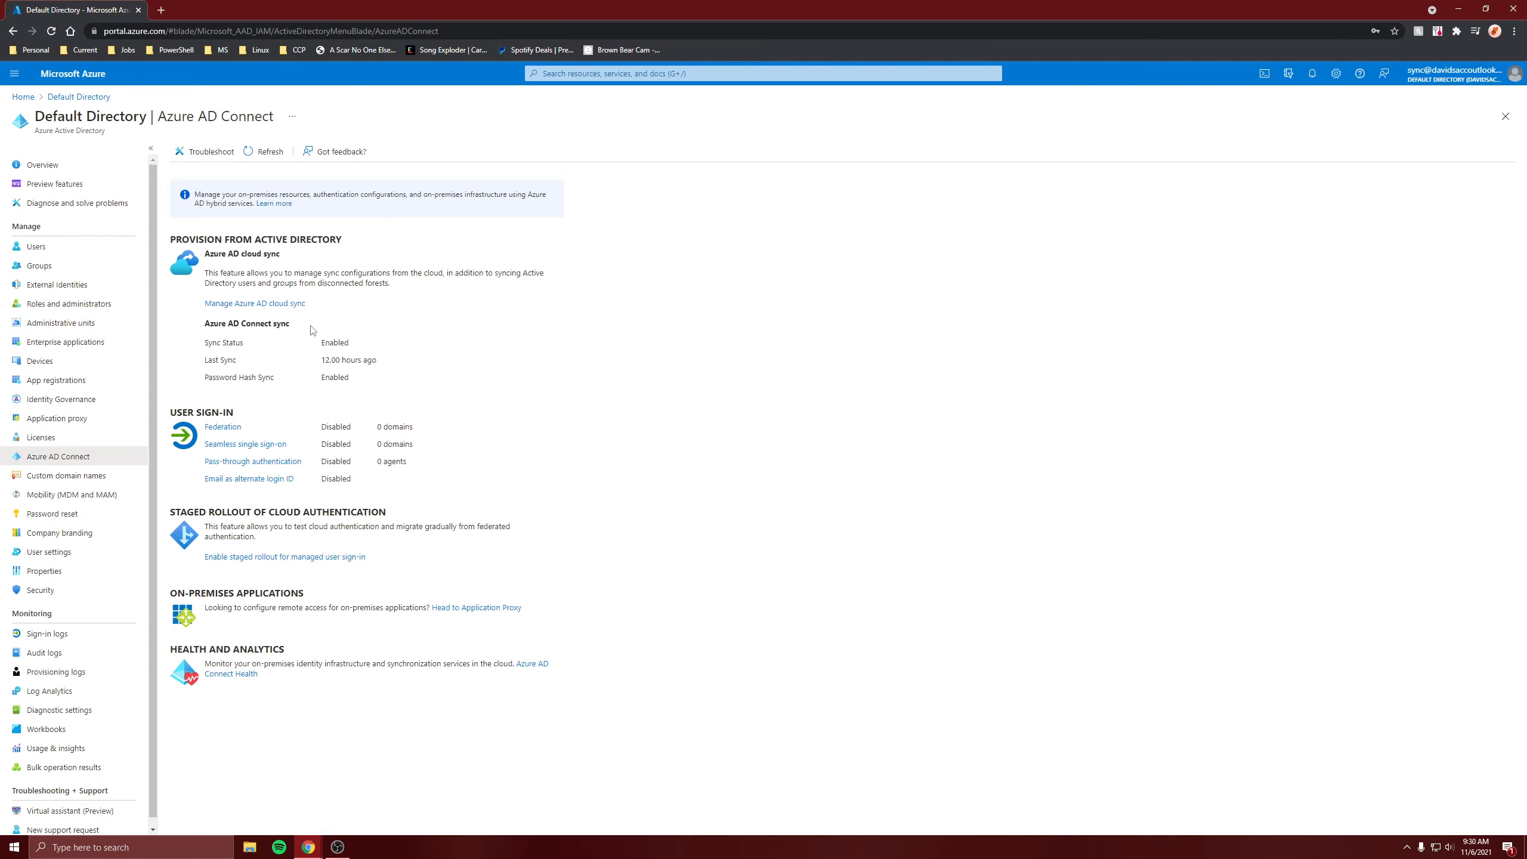
{"action": "left_click", "coordinate": [241, 305]}
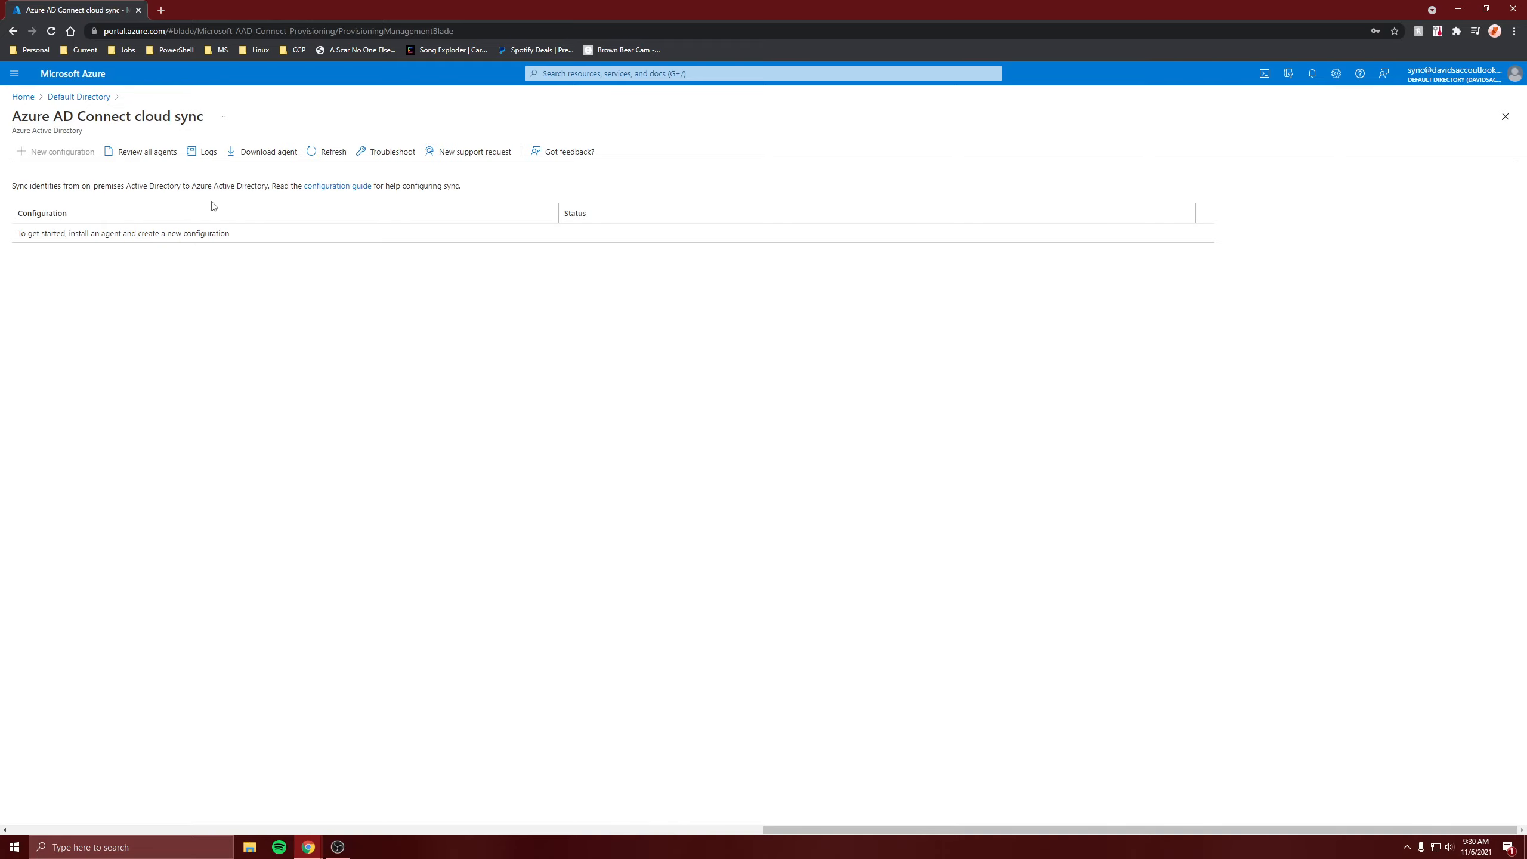
{"action": "left_click", "coordinate": [141, 151]}
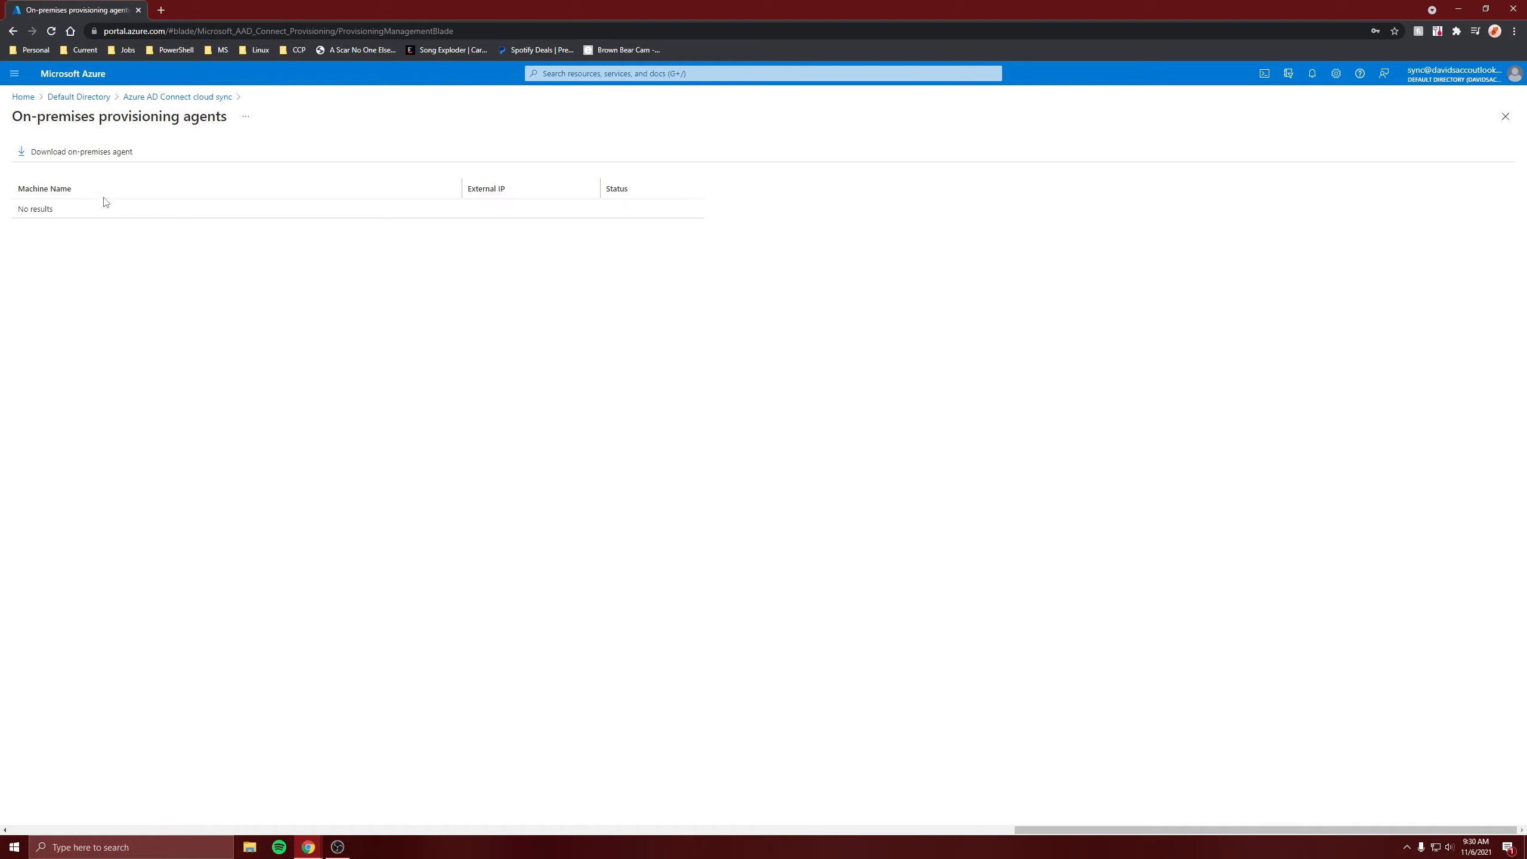
Download the on-premises provisioning agent, accepting its terms and saving it as AADConnectProvisioningAgentSetup in the Downloads folder.
{"action": "left_click", "coordinate": [64, 155]}
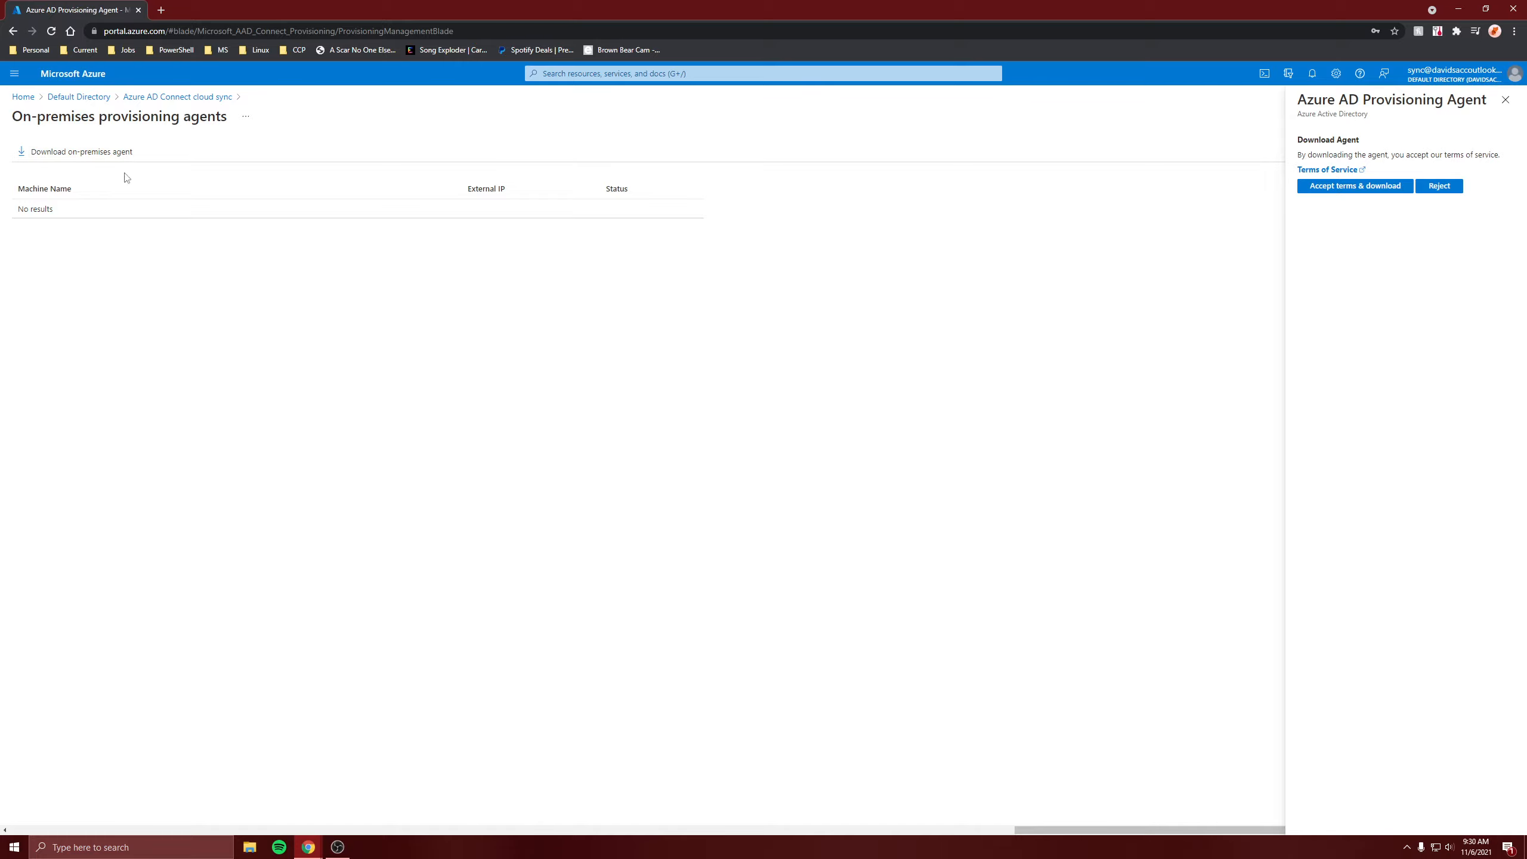
{"action": "left_click", "coordinate": [1331, 189]}
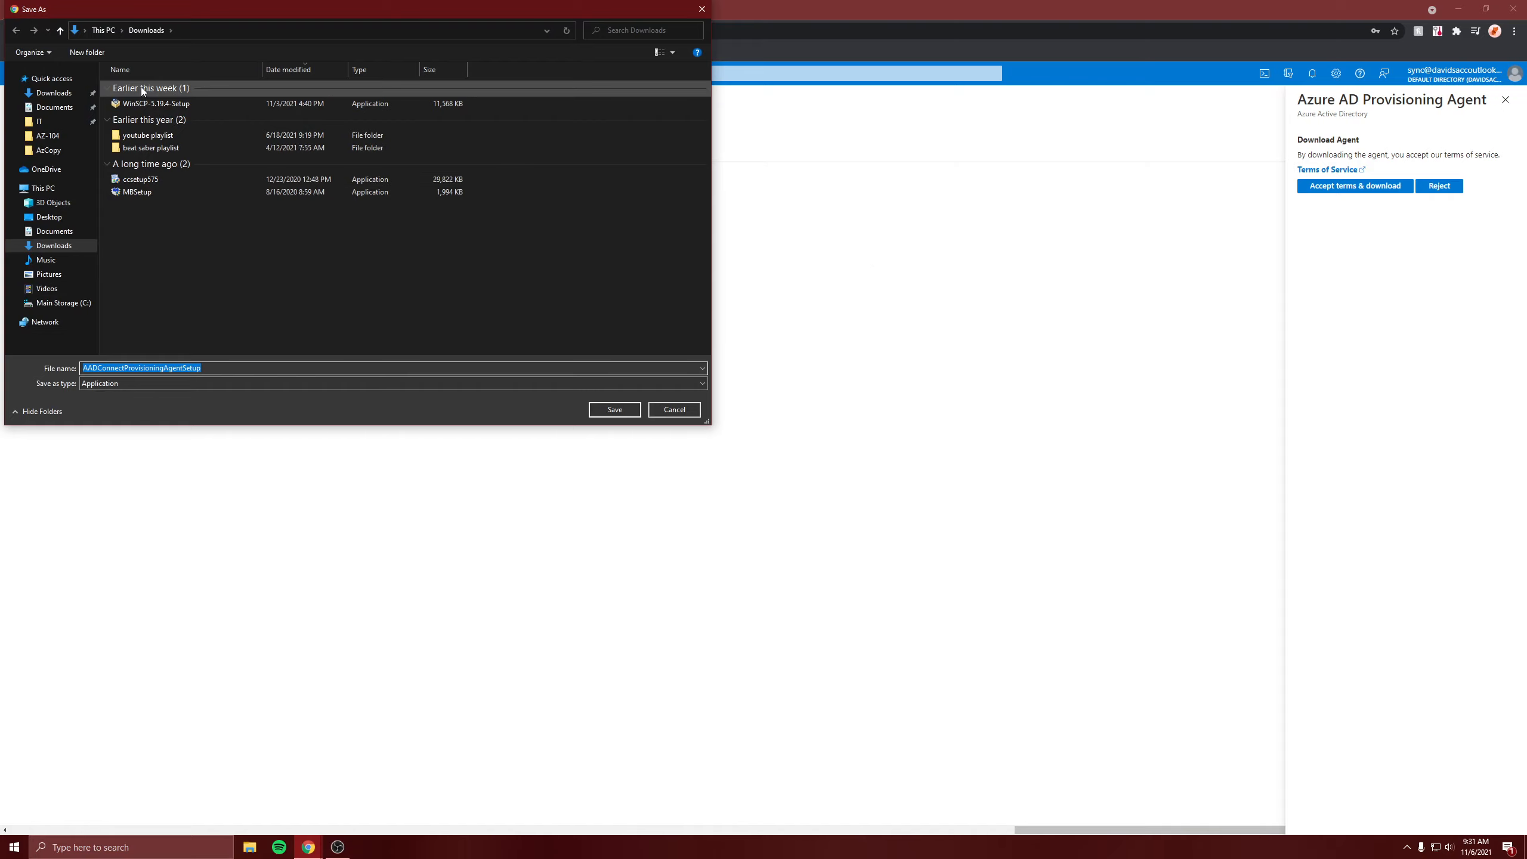
{"action": "left_click", "coordinate": [619, 413]}
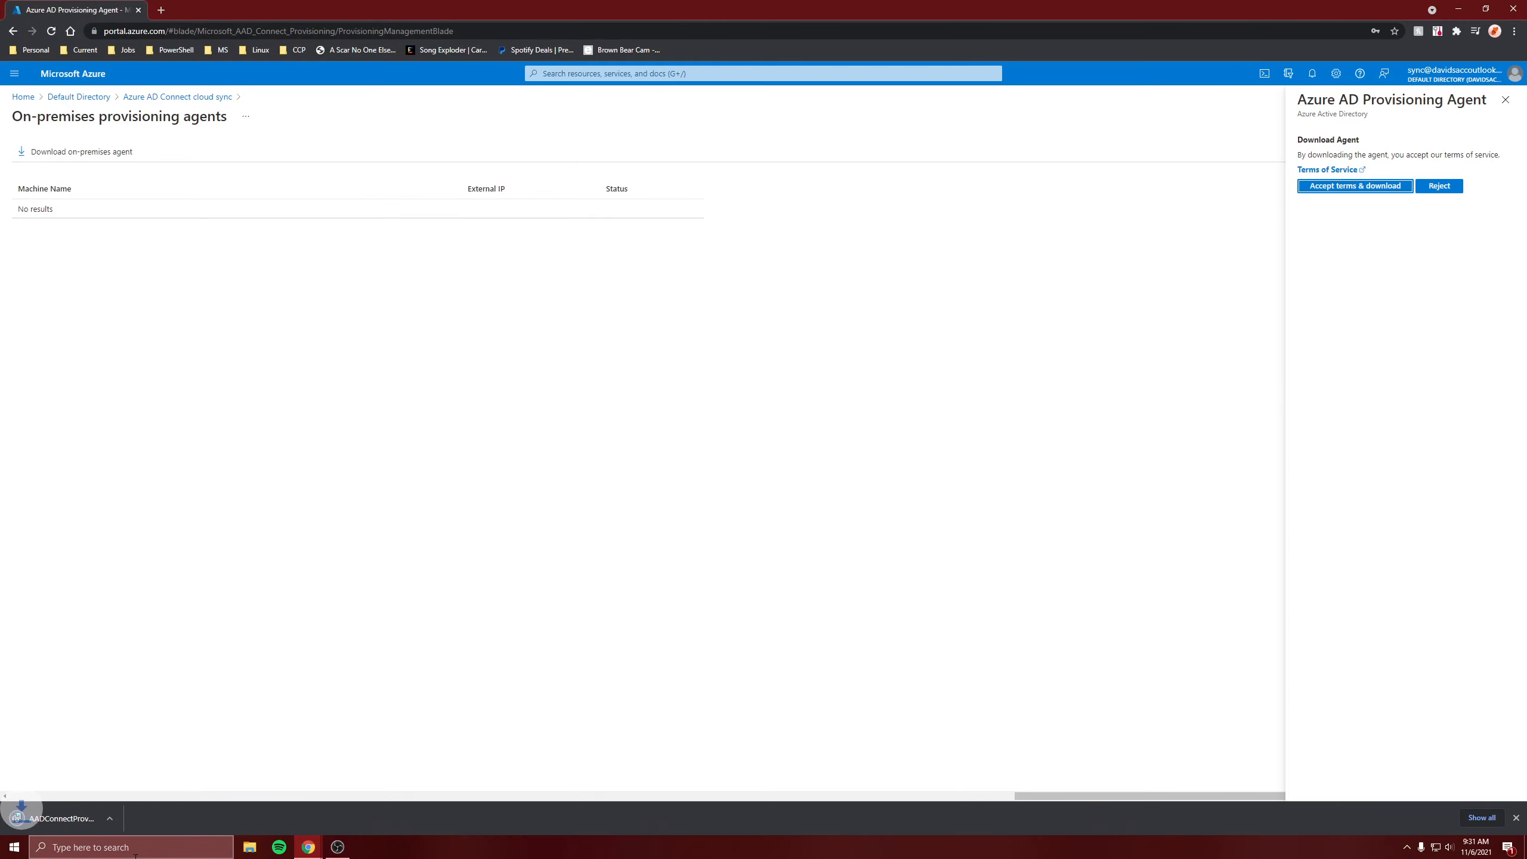
Check the Downloads folder in File Explorer for the provisioning agent installer.
{"action": "left_click", "coordinate": [249, 847]}
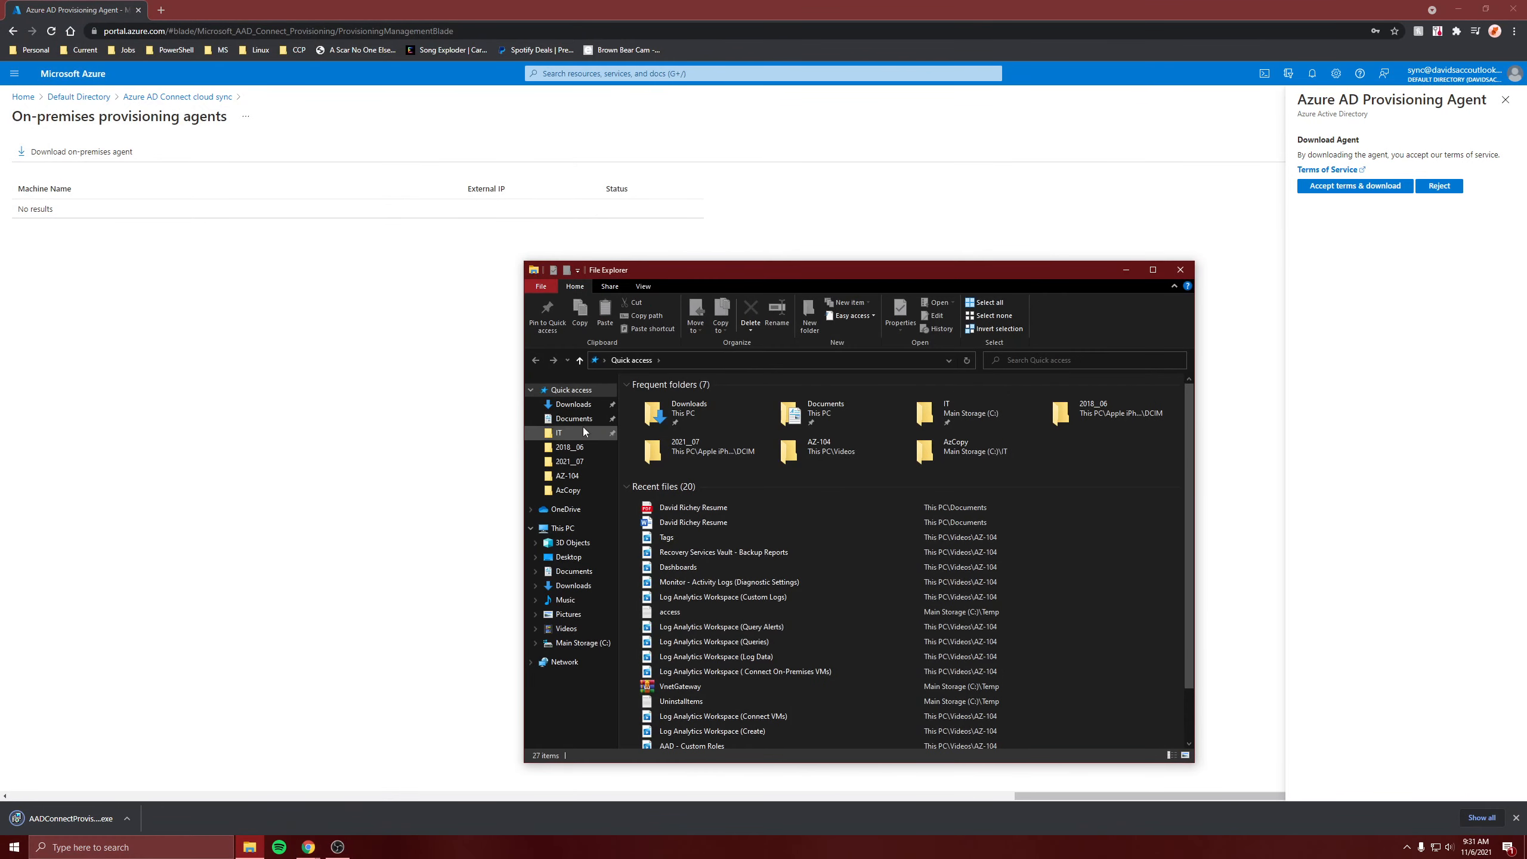
{"action": "left_click", "coordinate": [574, 405]}
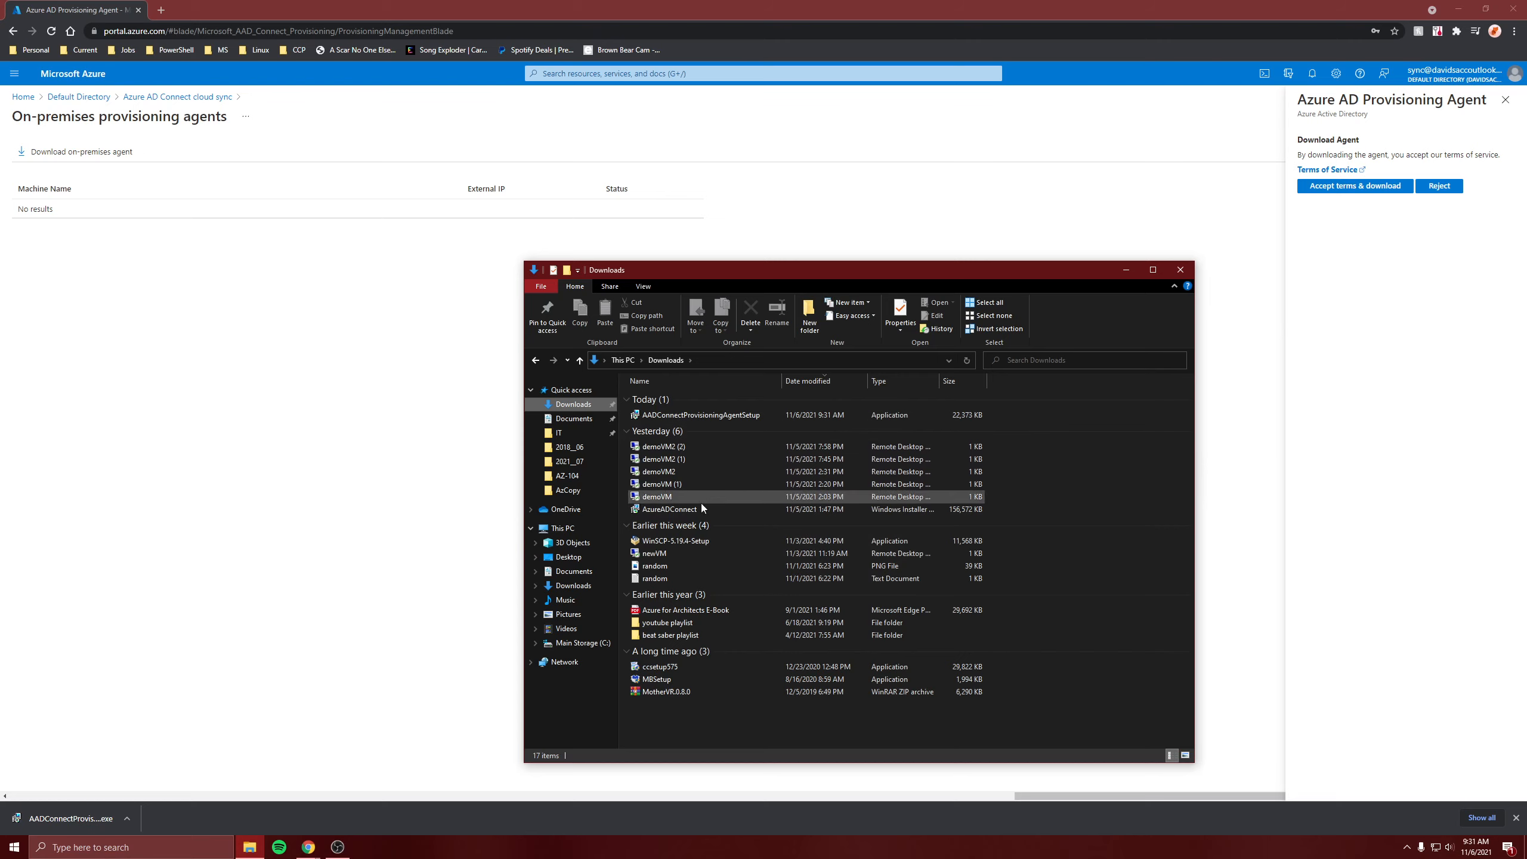
{"action": "left_click", "coordinate": [1126, 270]}
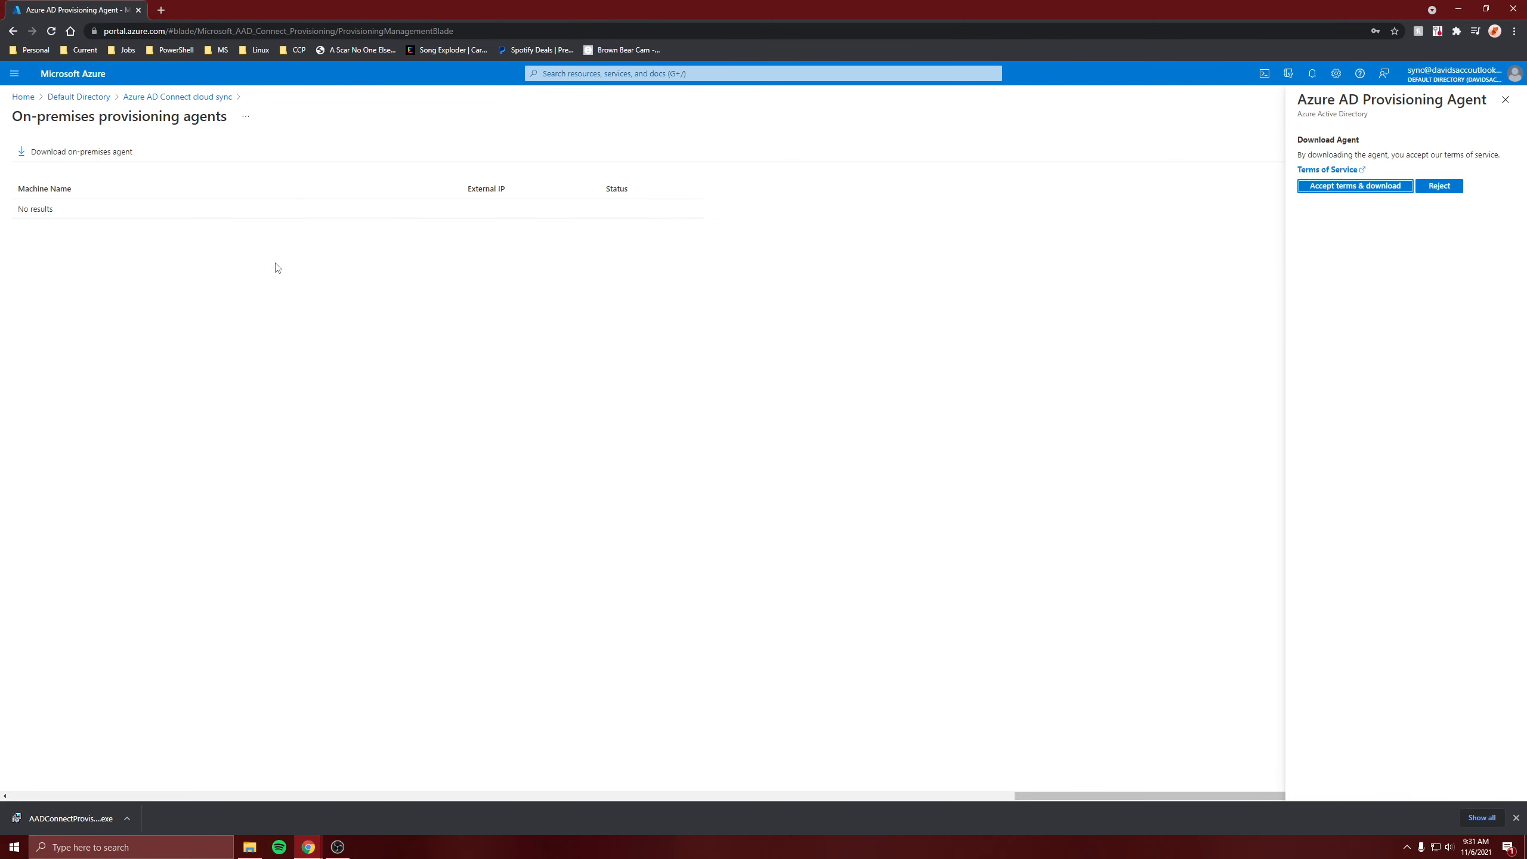
Return to the Azure portal home page and sign in with a different account.
{"action": "left_click", "coordinate": [23, 96]}
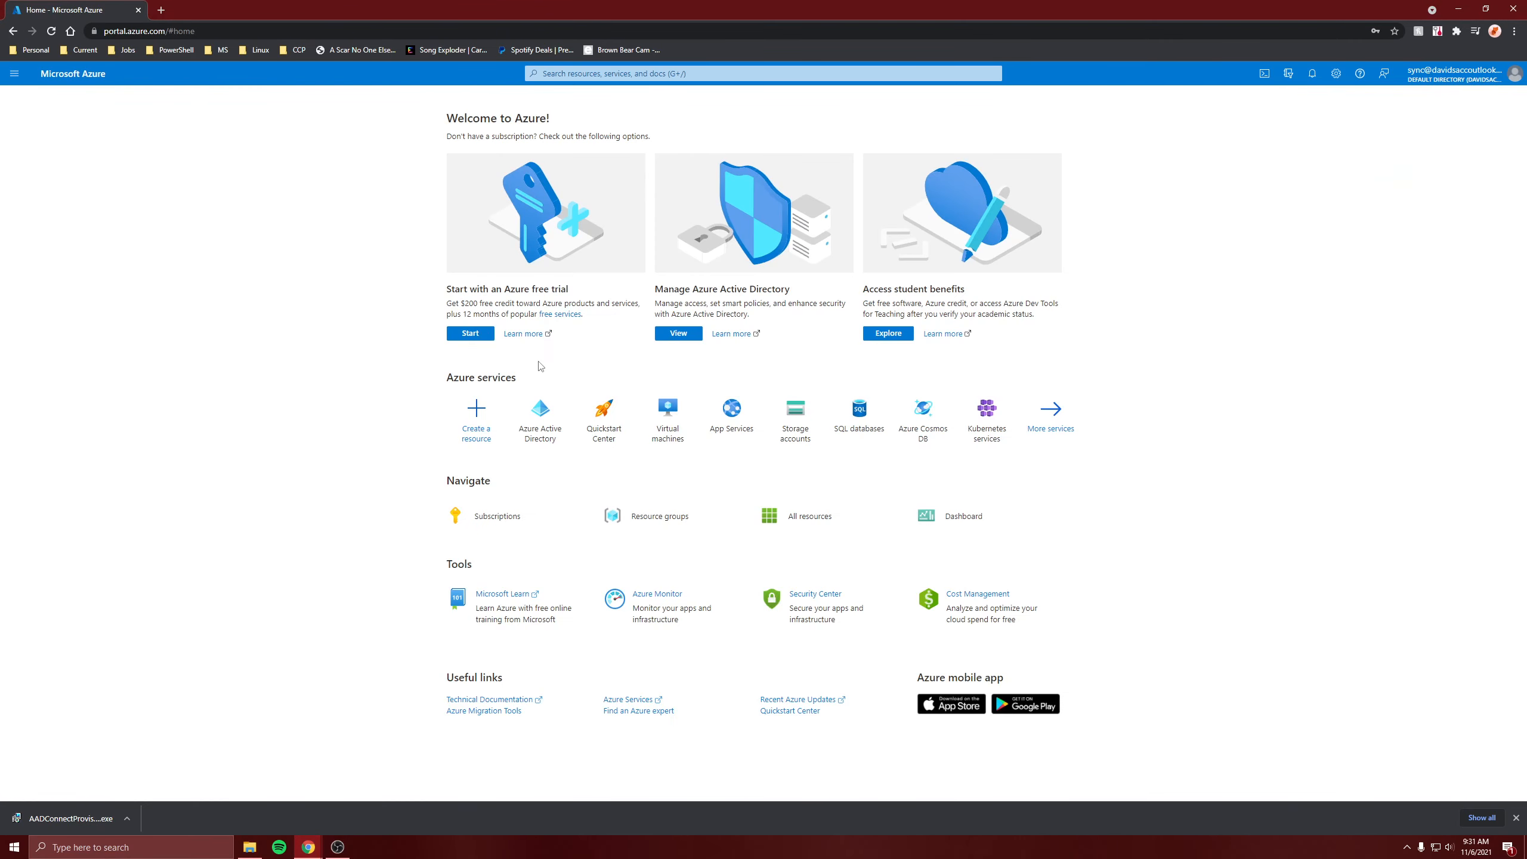
{"action": "left_click", "coordinate": [1473, 74]}
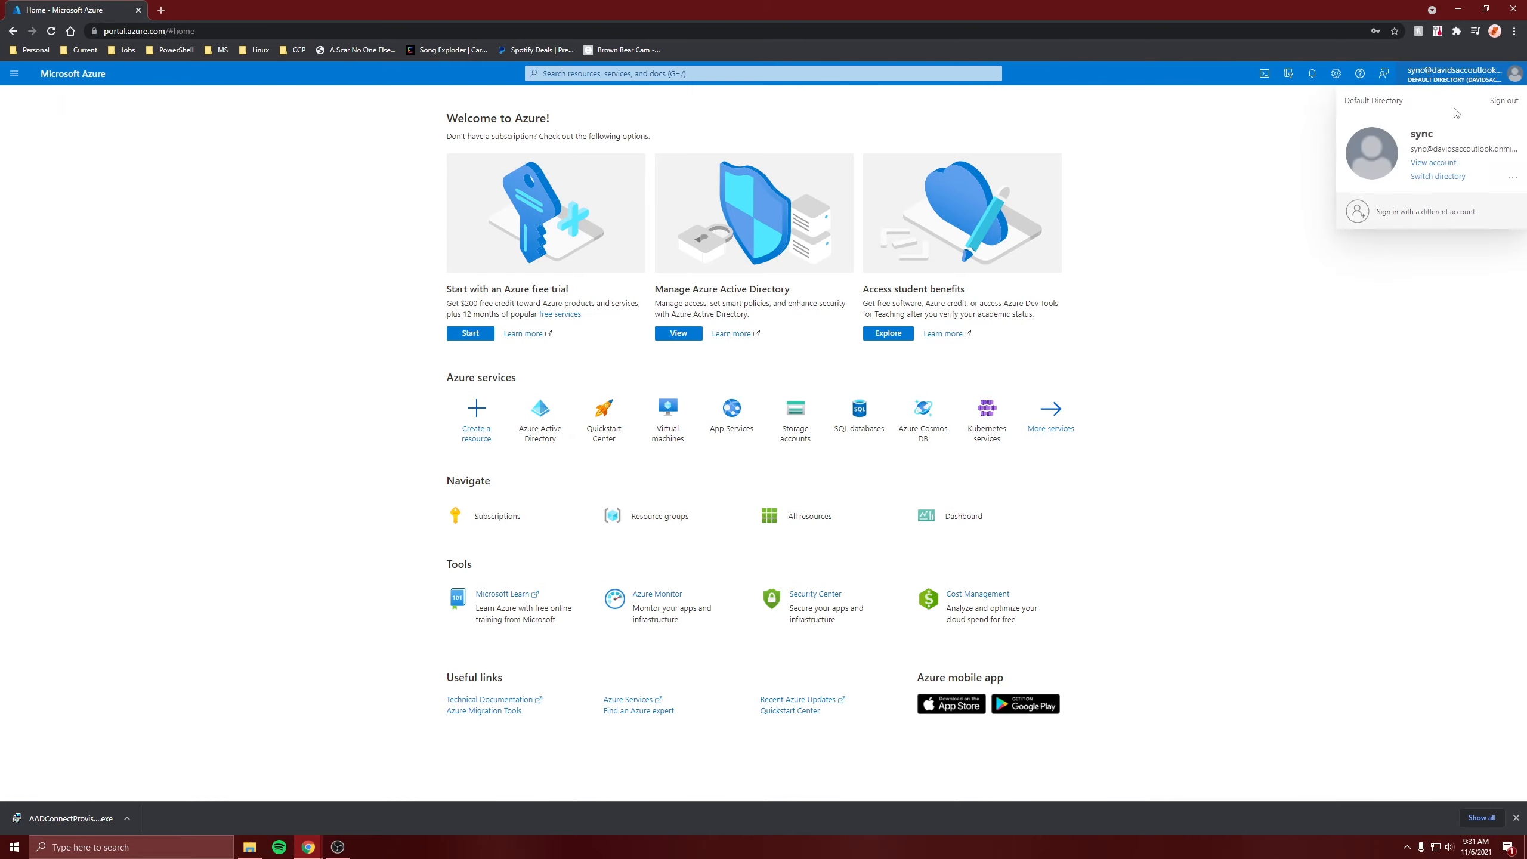
{"action": "left_click", "coordinate": [1425, 210]}
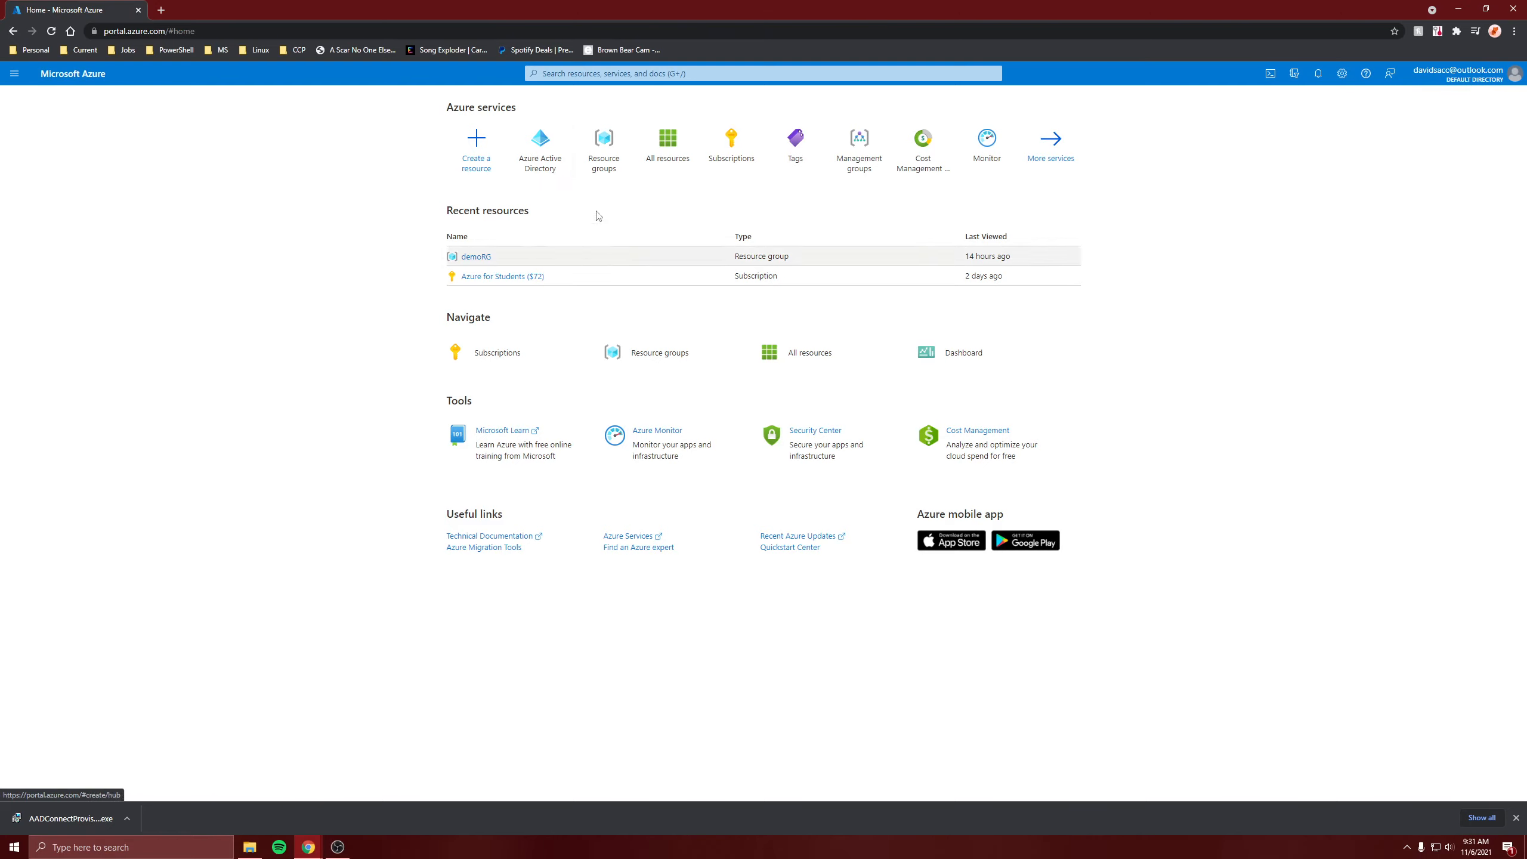
Set up a new Windows Server 2019 Datacenter virtual machine named demoVM in the demoRG resource group.
{"action": "left_click", "coordinate": [488, 160]}
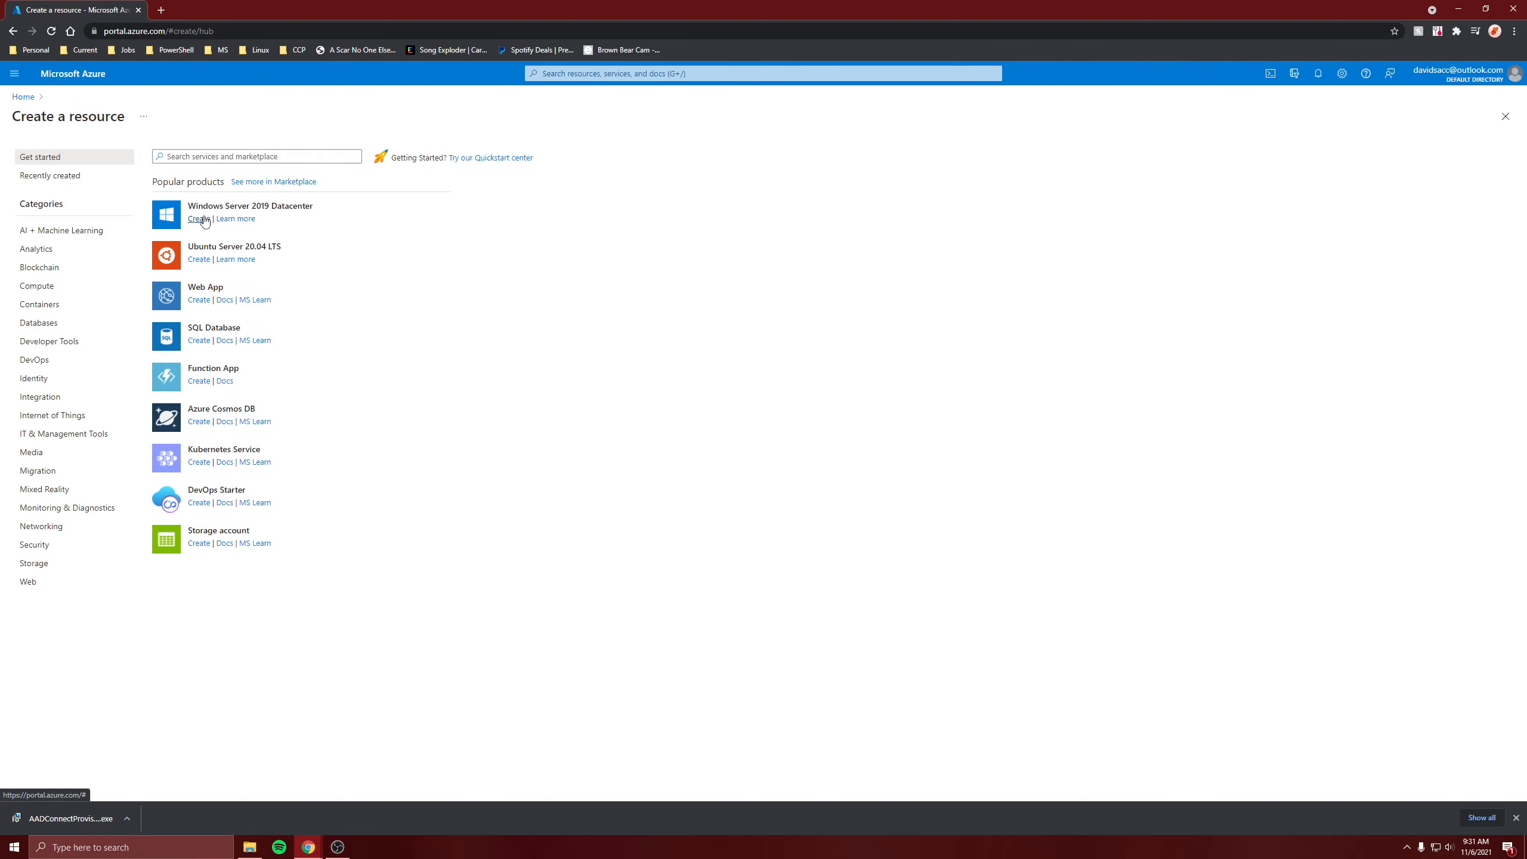
{"action": "left_click", "coordinate": [201, 218]}
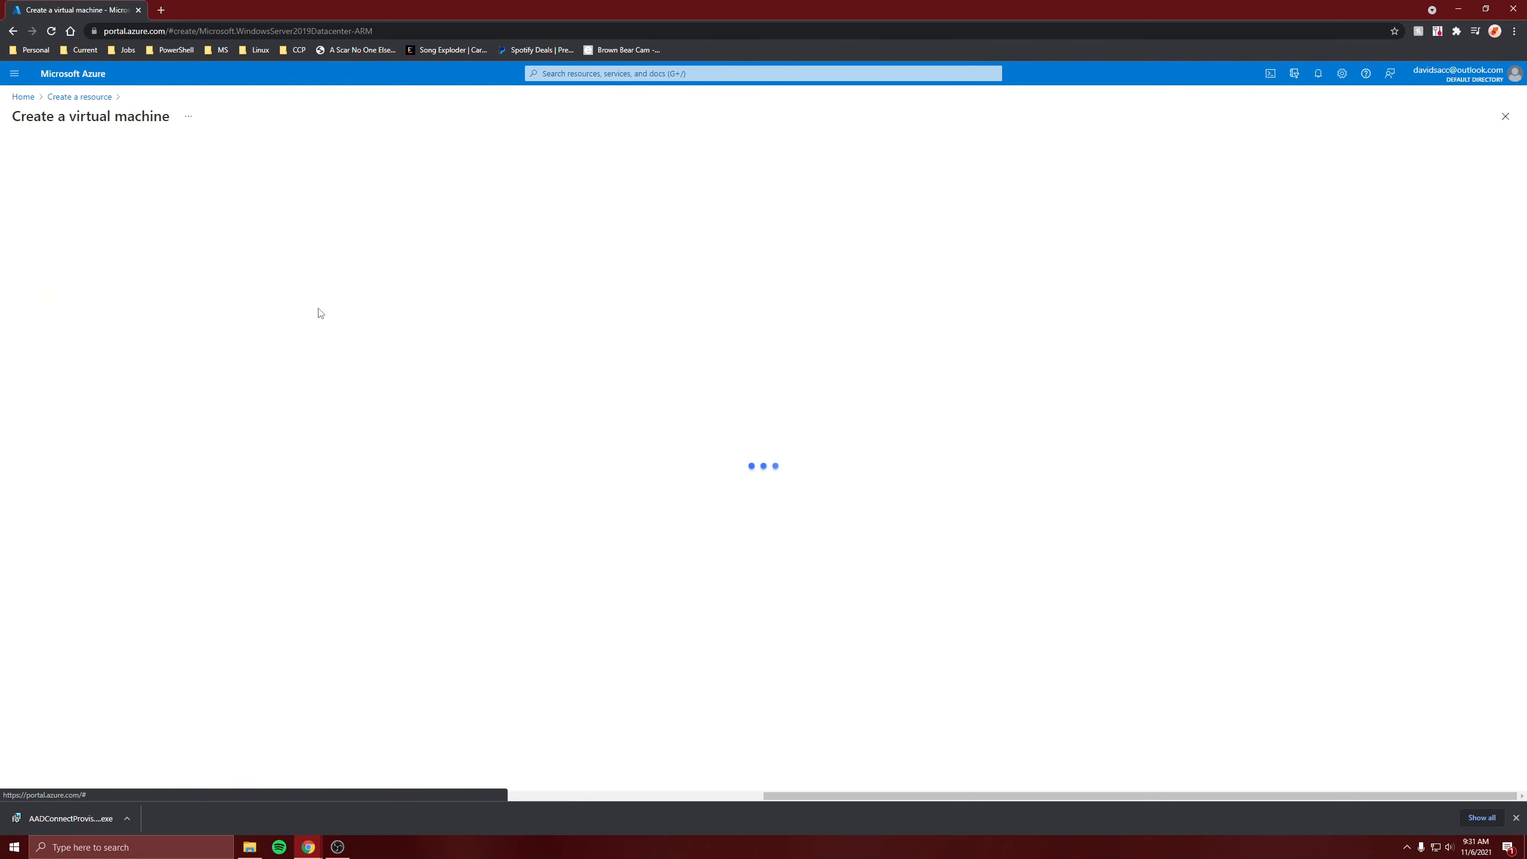
{"action": "left_click", "coordinate": [266, 302]}
{"action": "left_click", "coordinate": [252, 328]}
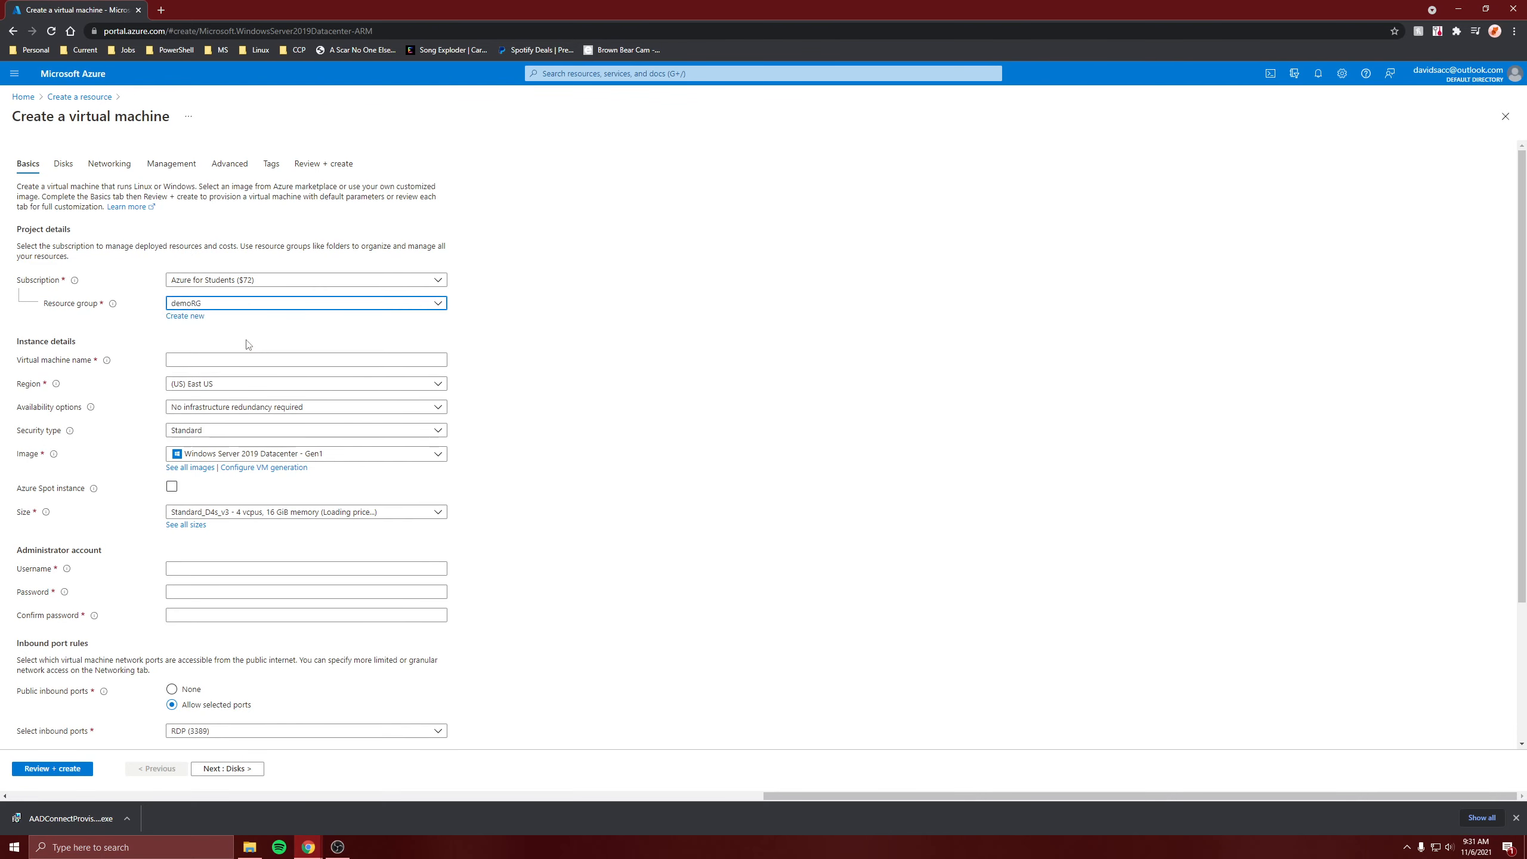
{"action": "left_click", "coordinate": [235, 361]}
{"action": "type", "text": "demoVM"}
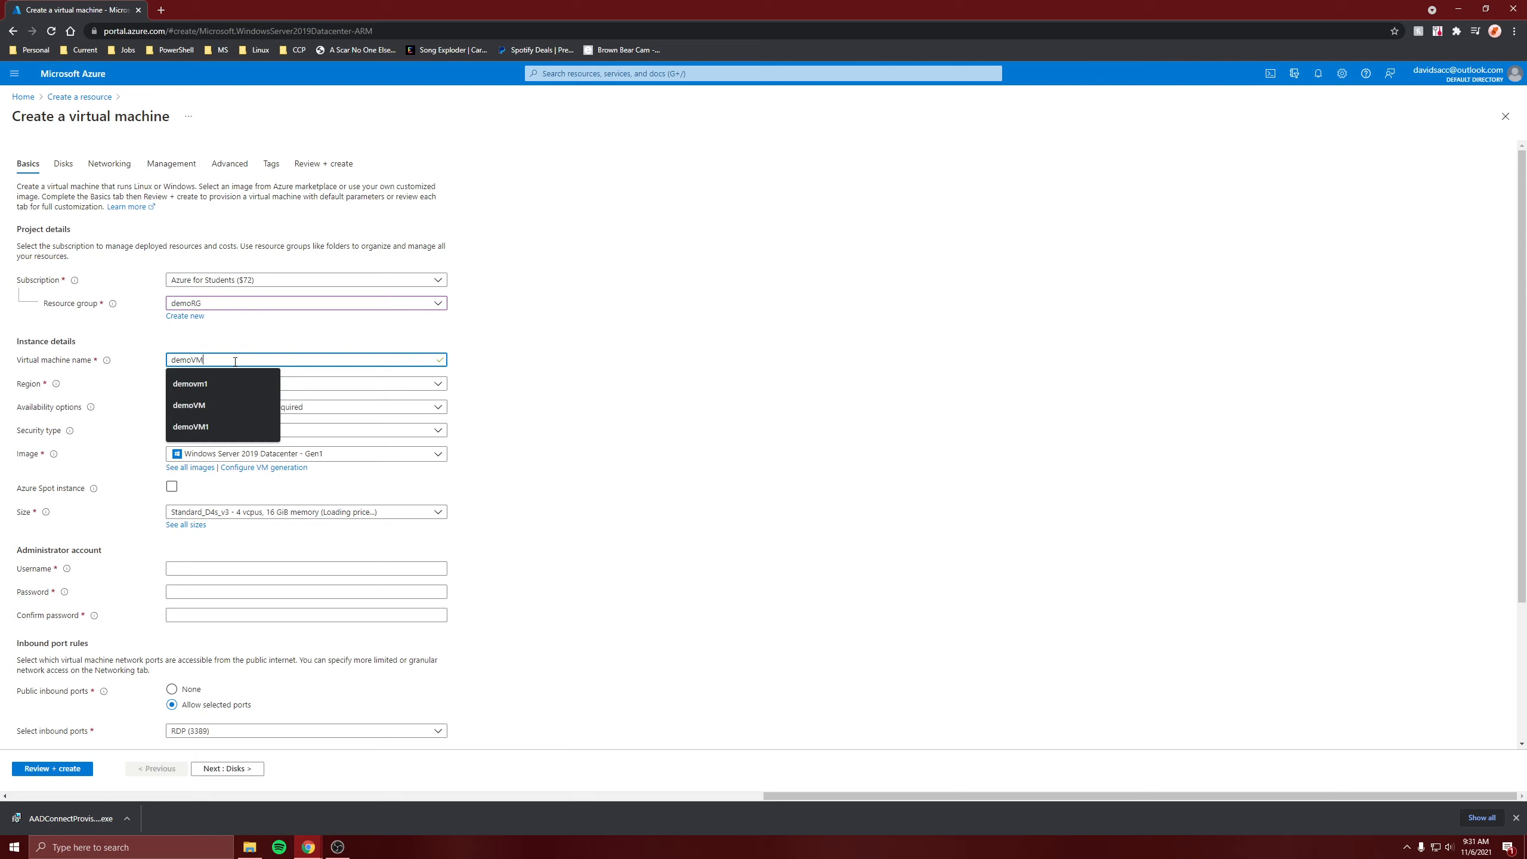
{"action": "key", "text": "Tab"}
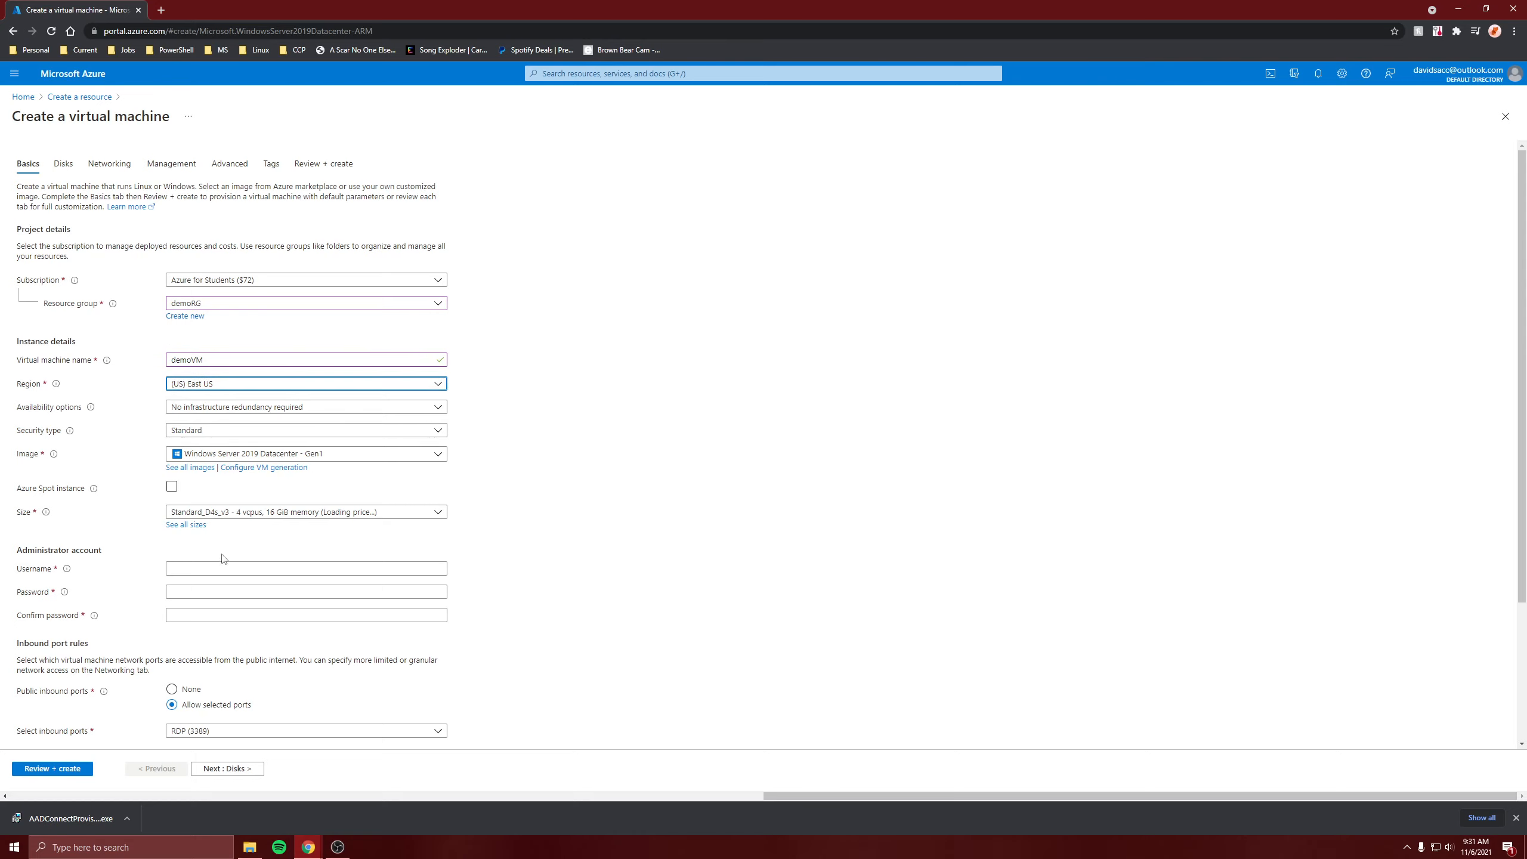
Enter the administrator username, password and password confirmation for demoVM, and deploy the virtual machine.
{"action": "left_click", "coordinate": [234, 569]}
{"action": "type", "text": "david"}
{"action": "key", "text": "Tab"}
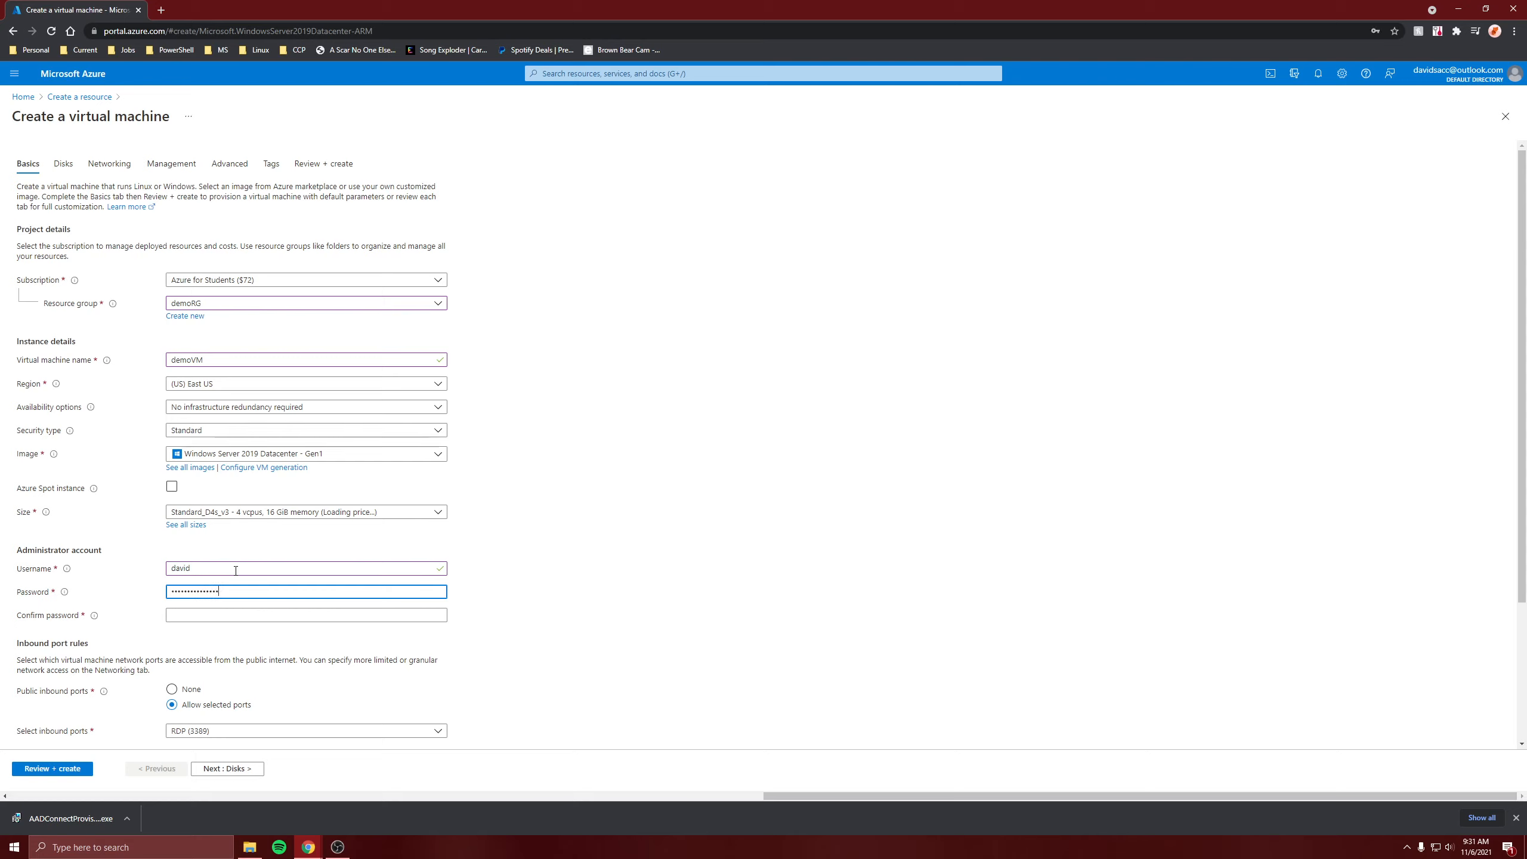
{"action": "key", "text": "Tab"}
{"action": "type", "text": "•"}
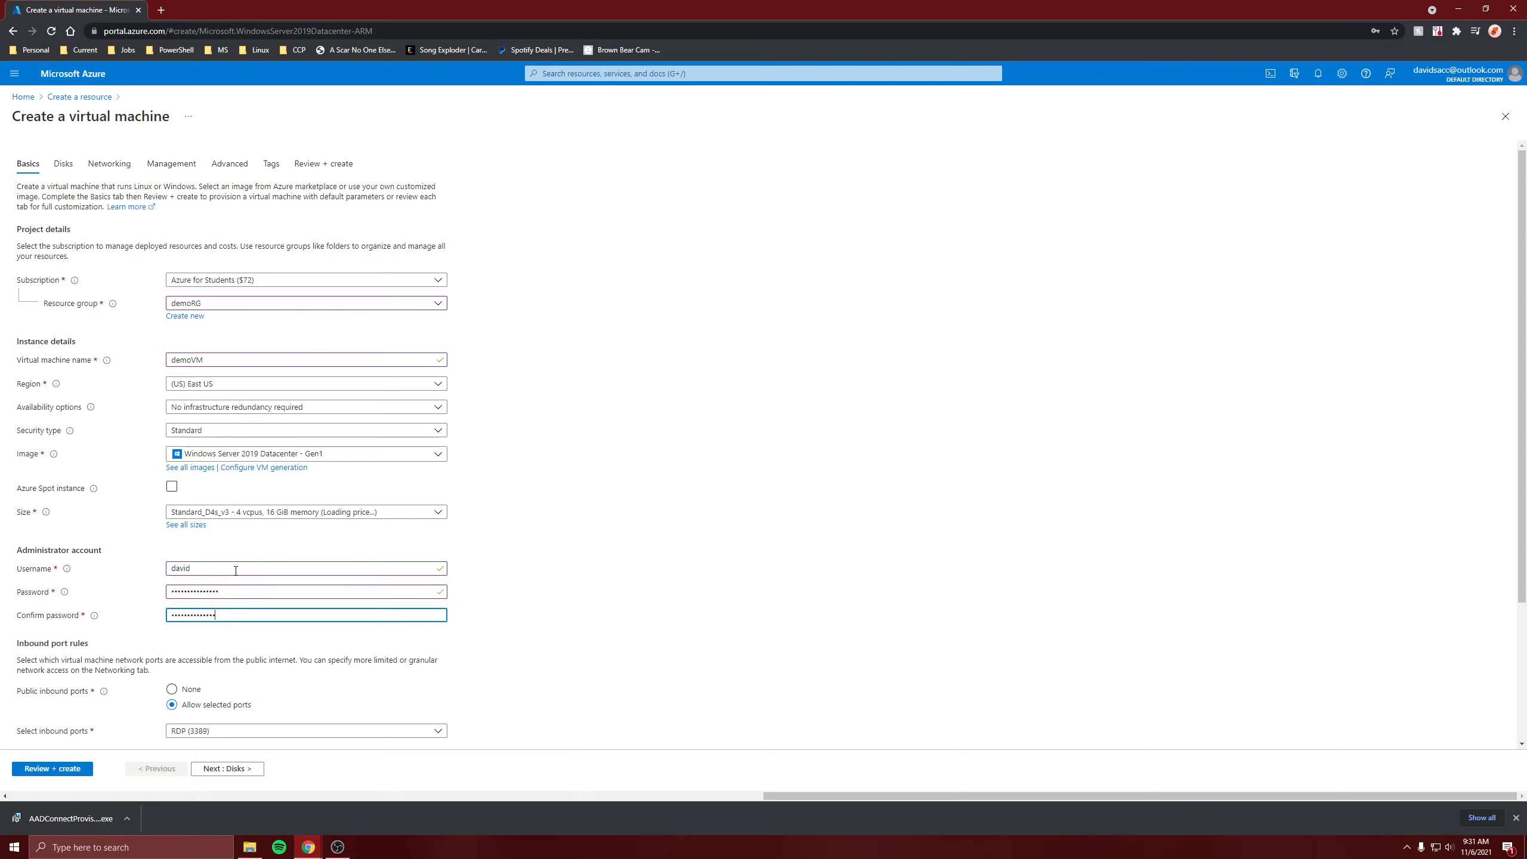
{"action": "left_click", "coordinate": [72, 768]}
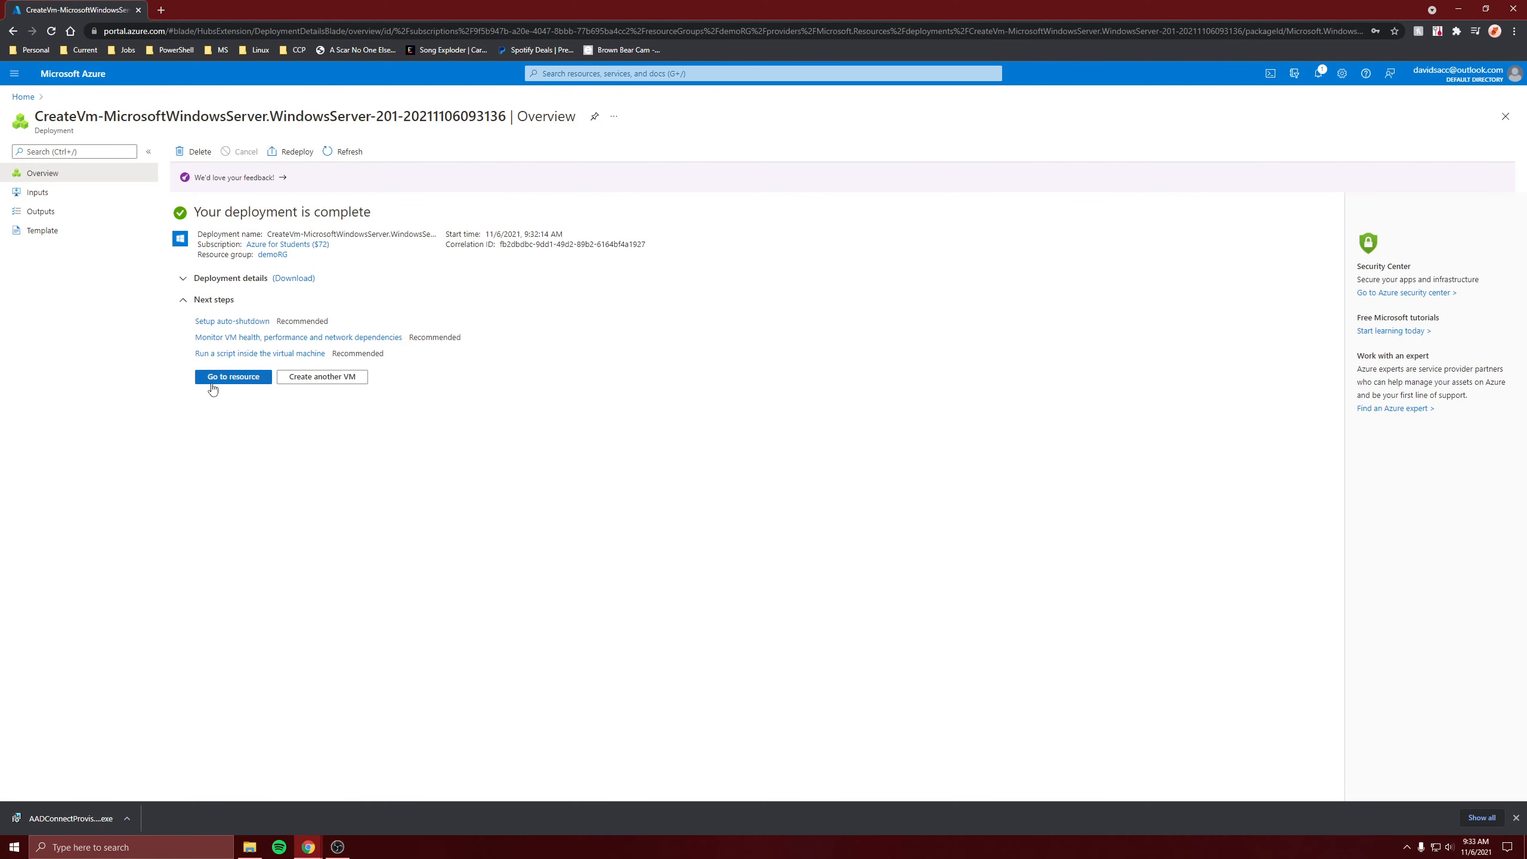
Open the deployed demoVM resource and show its RDP connection settings.
{"action": "left_click", "coordinate": [214, 376]}
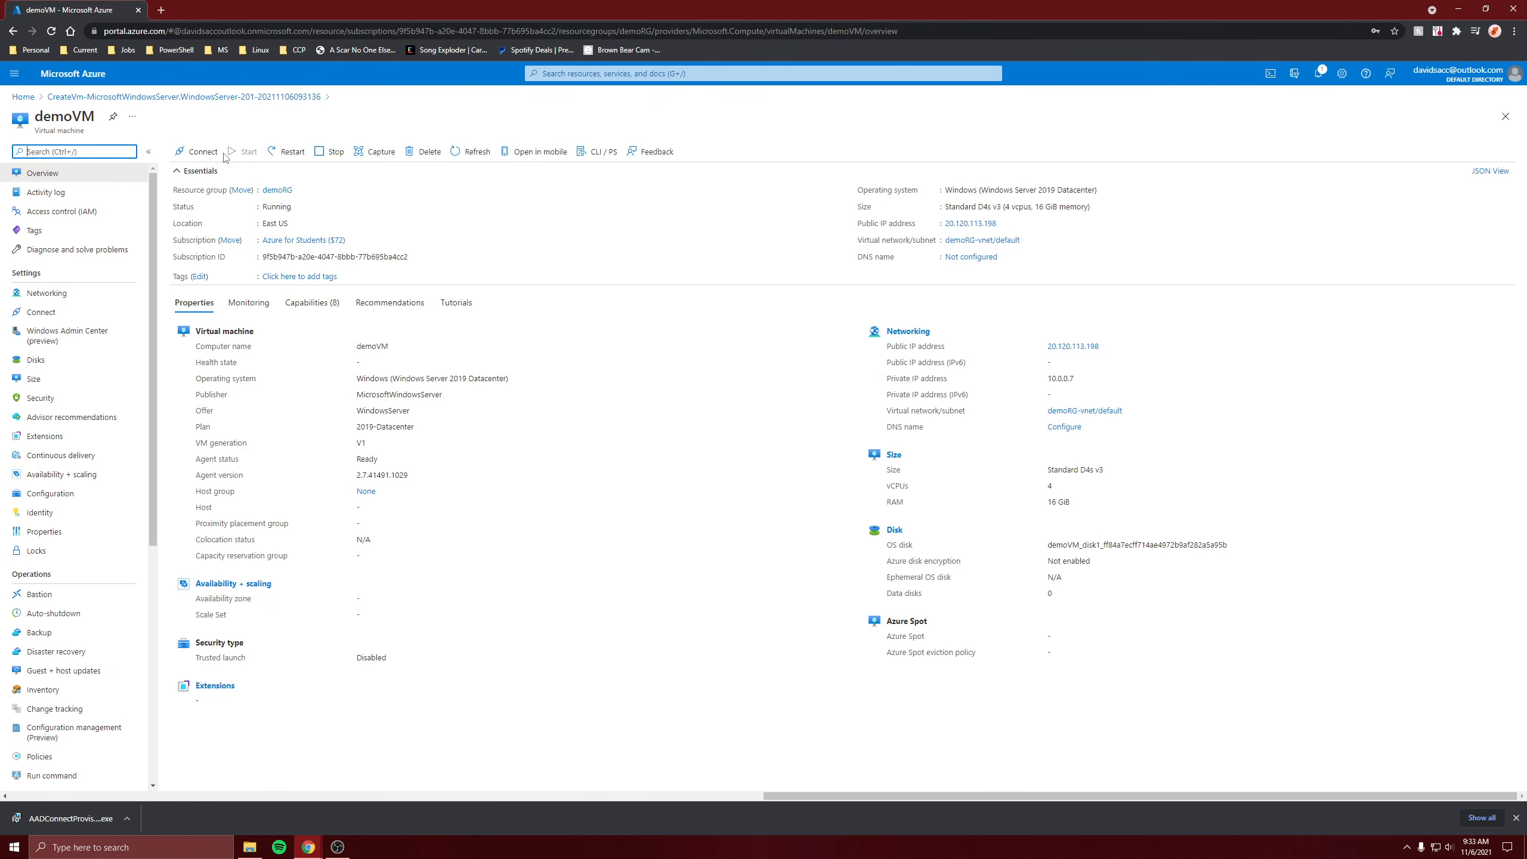
{"action": "left_click", "coordinate": [199, 152]}
{"action": "left_click", "coordinate": [183, 172]}
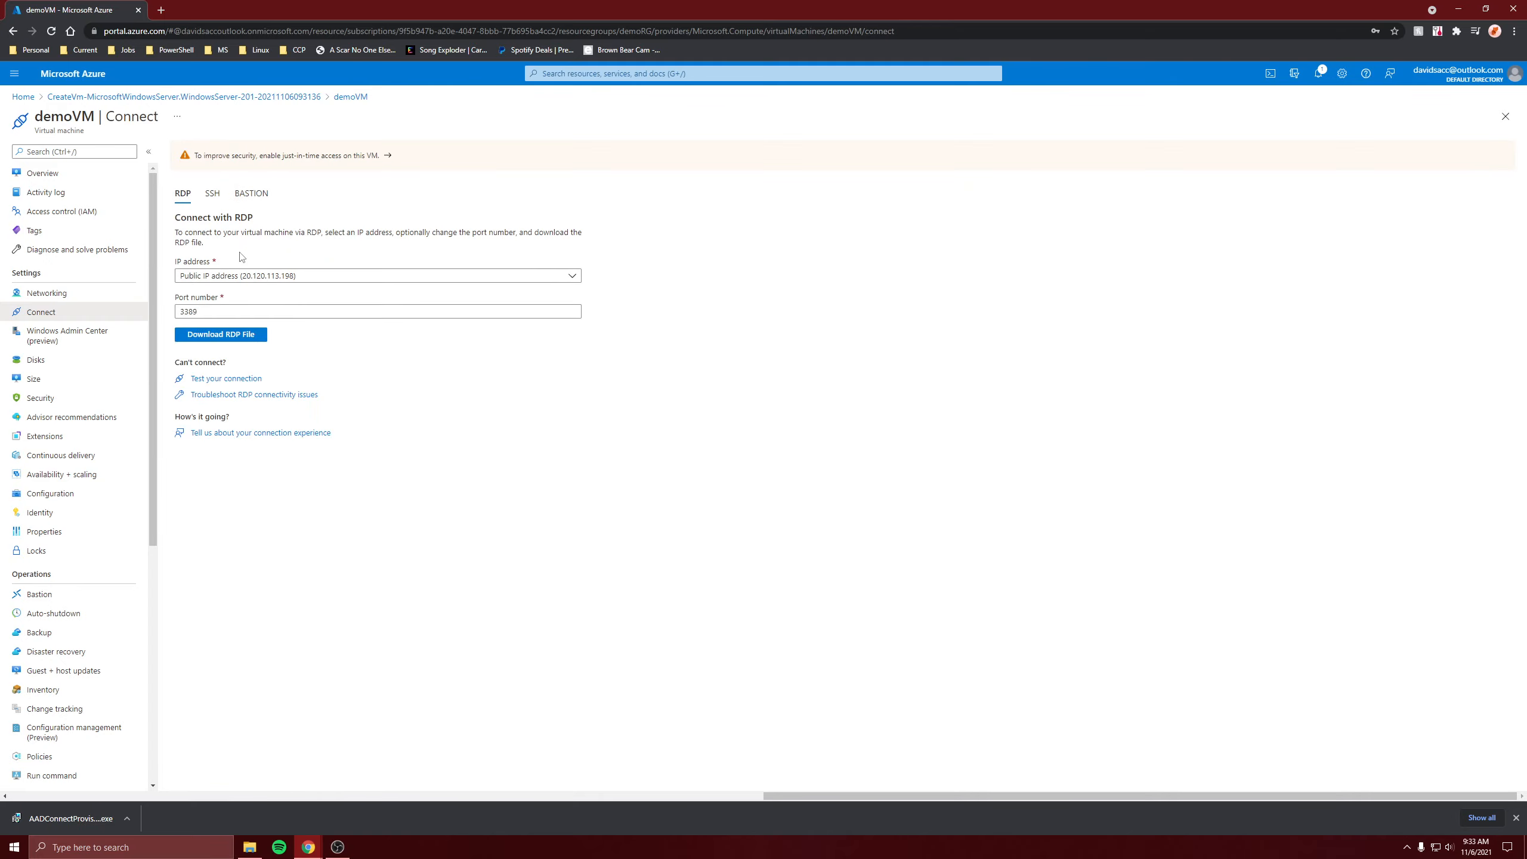
Download the RDP file for demoVM, connect to the virtual machine with it and dismiss the network discovery and Windows Admin Center prompts.
{"action": "left_click", "coordinate": [255, 345]}
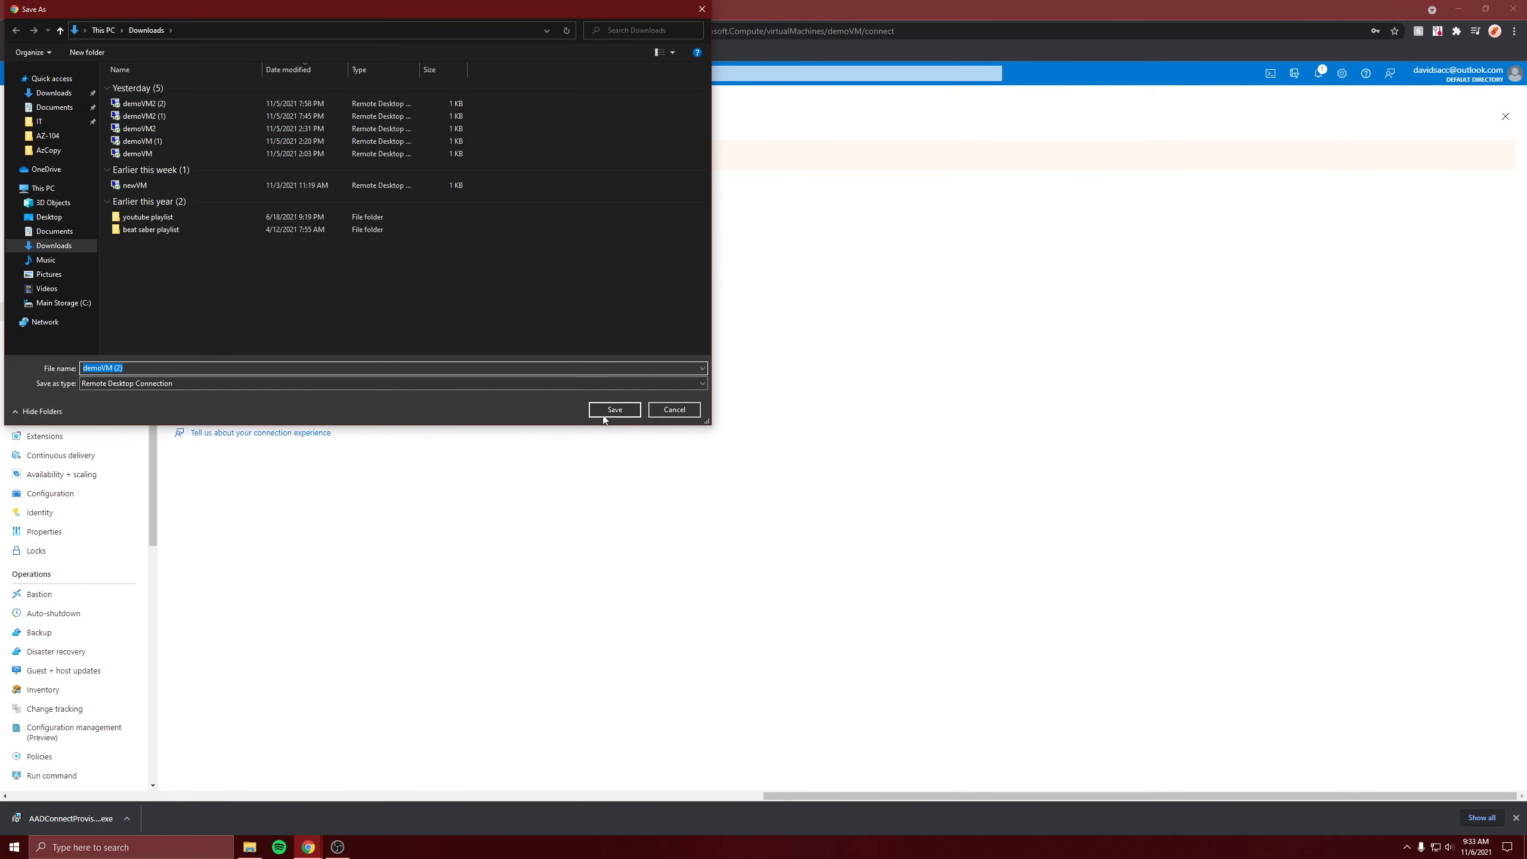
{"action": "left_click", "coordinate": [603, 415]}
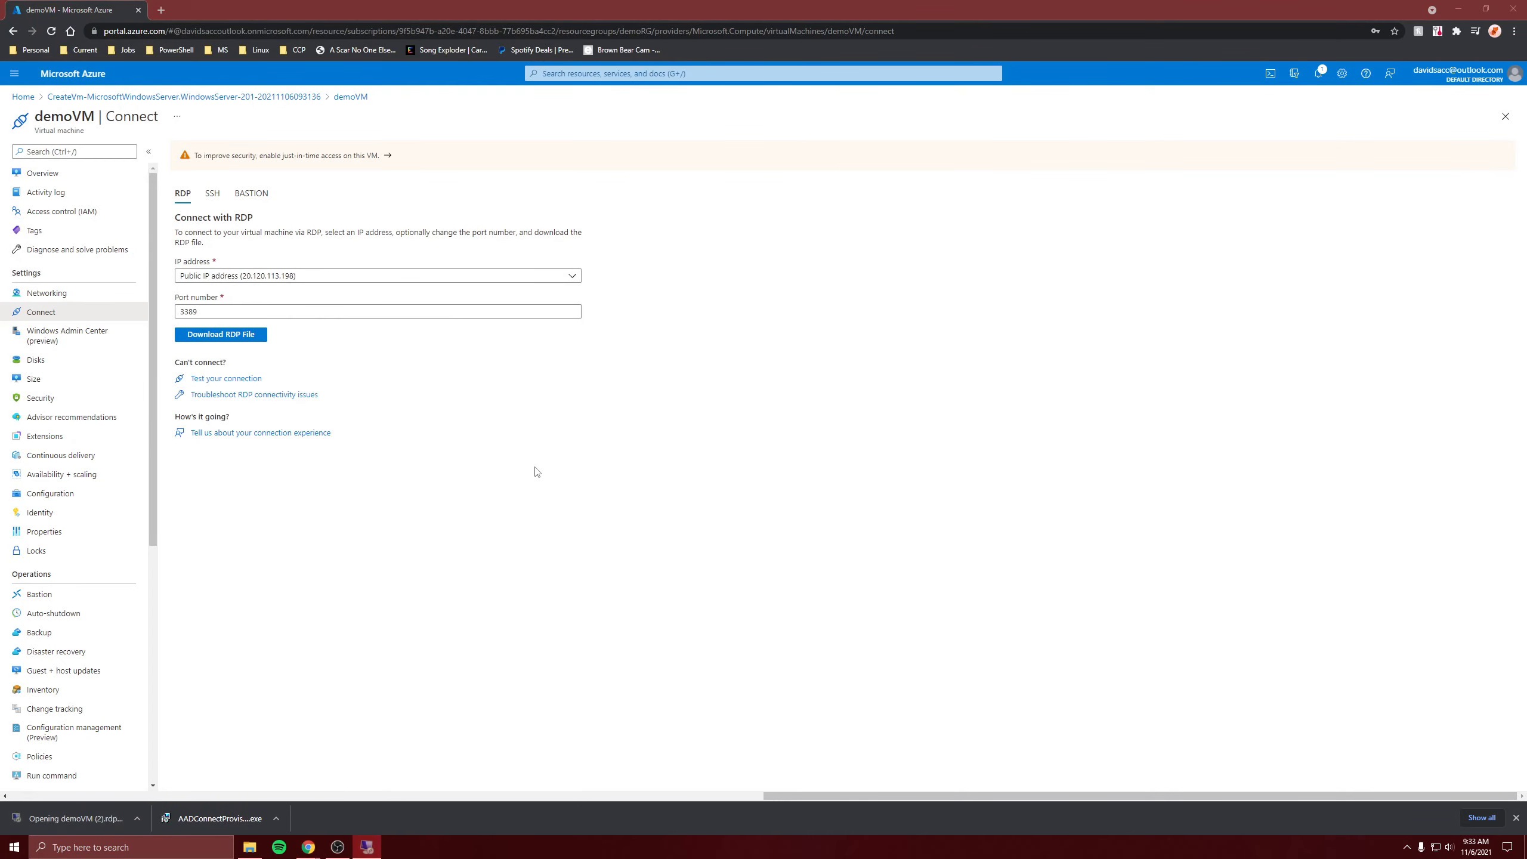
{"action": "left_click", "coordinate": [839, 490]}
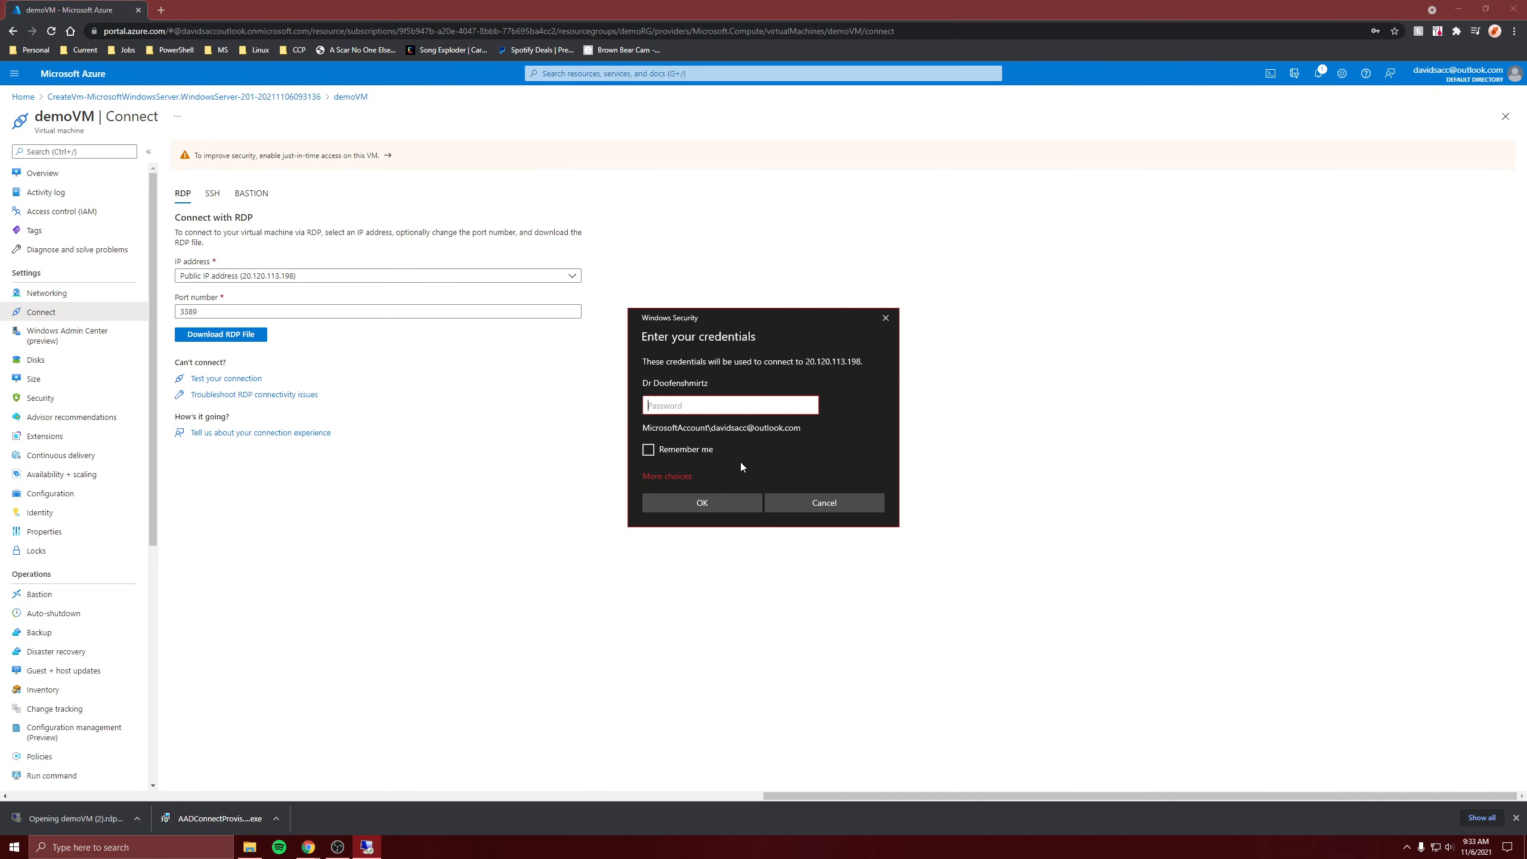
{"action": "left_click", "coordinate": [667, 476]}
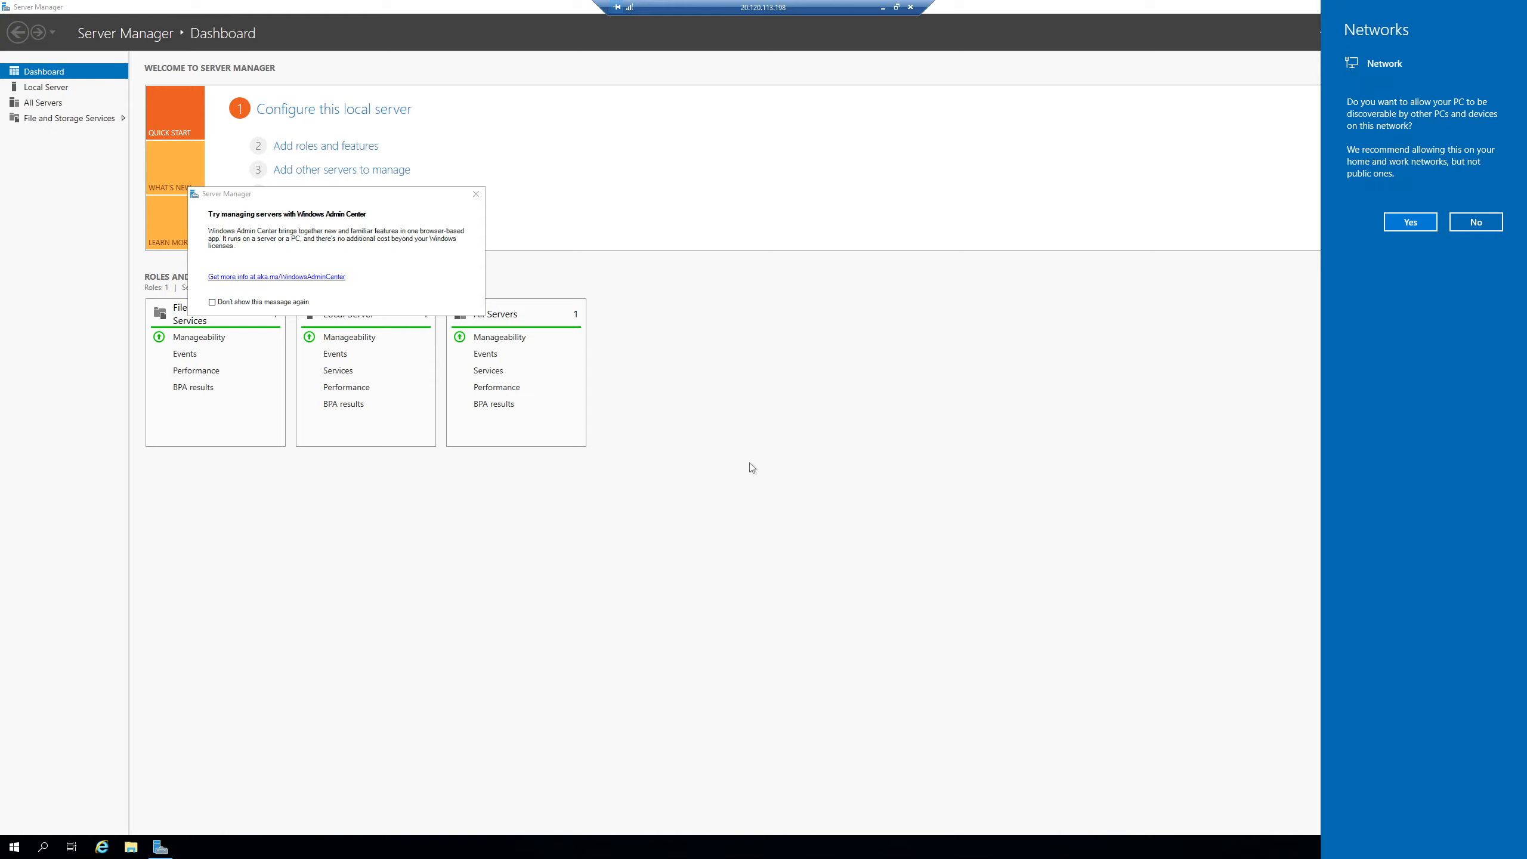
{"action": "left_click", "coordinate": [752, 467]}
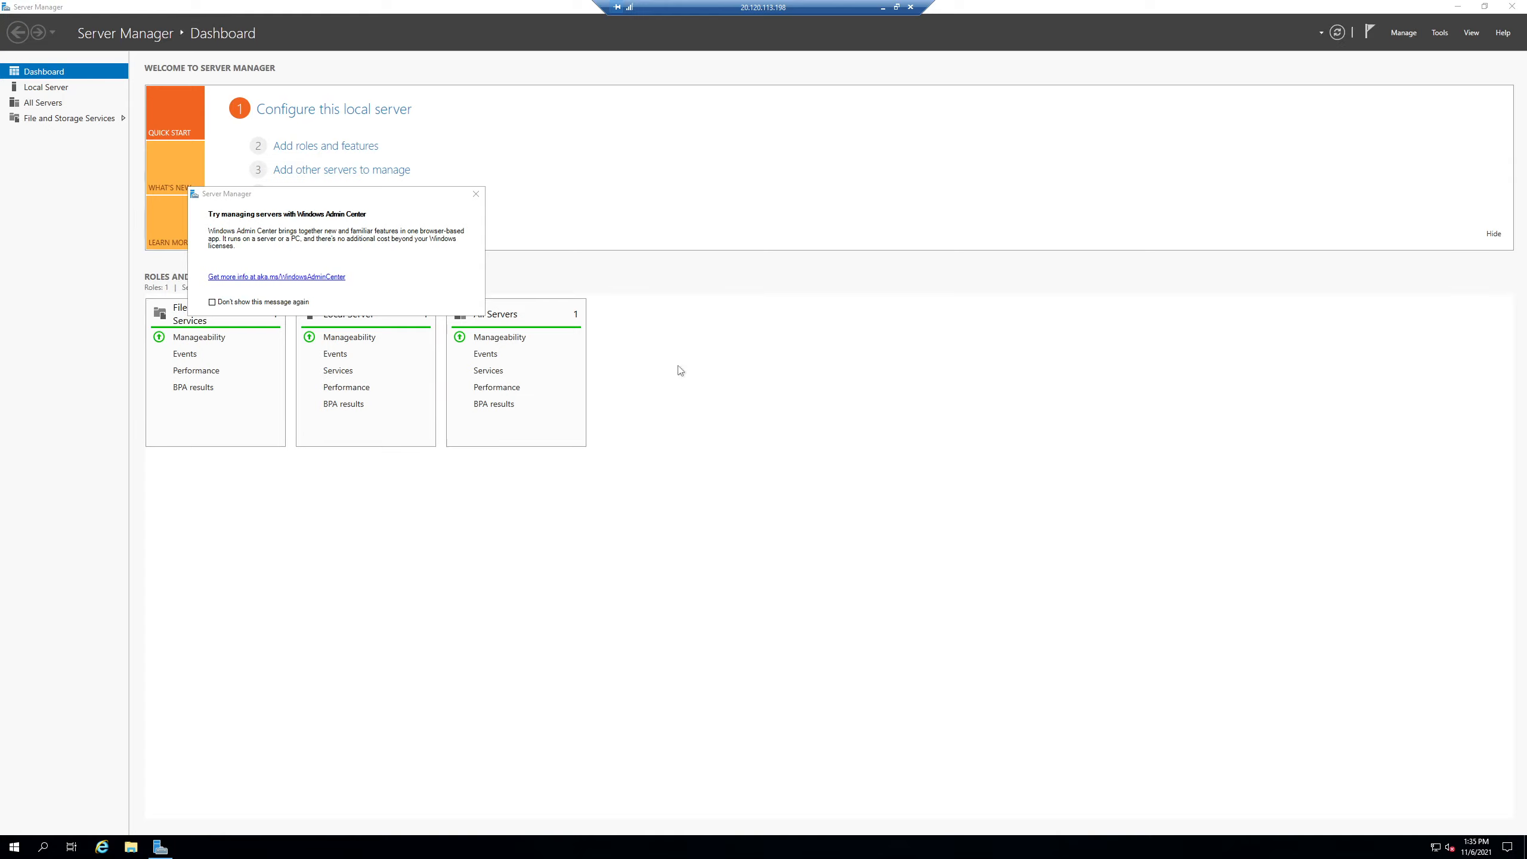
{"action": "left_click", "coordinate": [476, 195]}
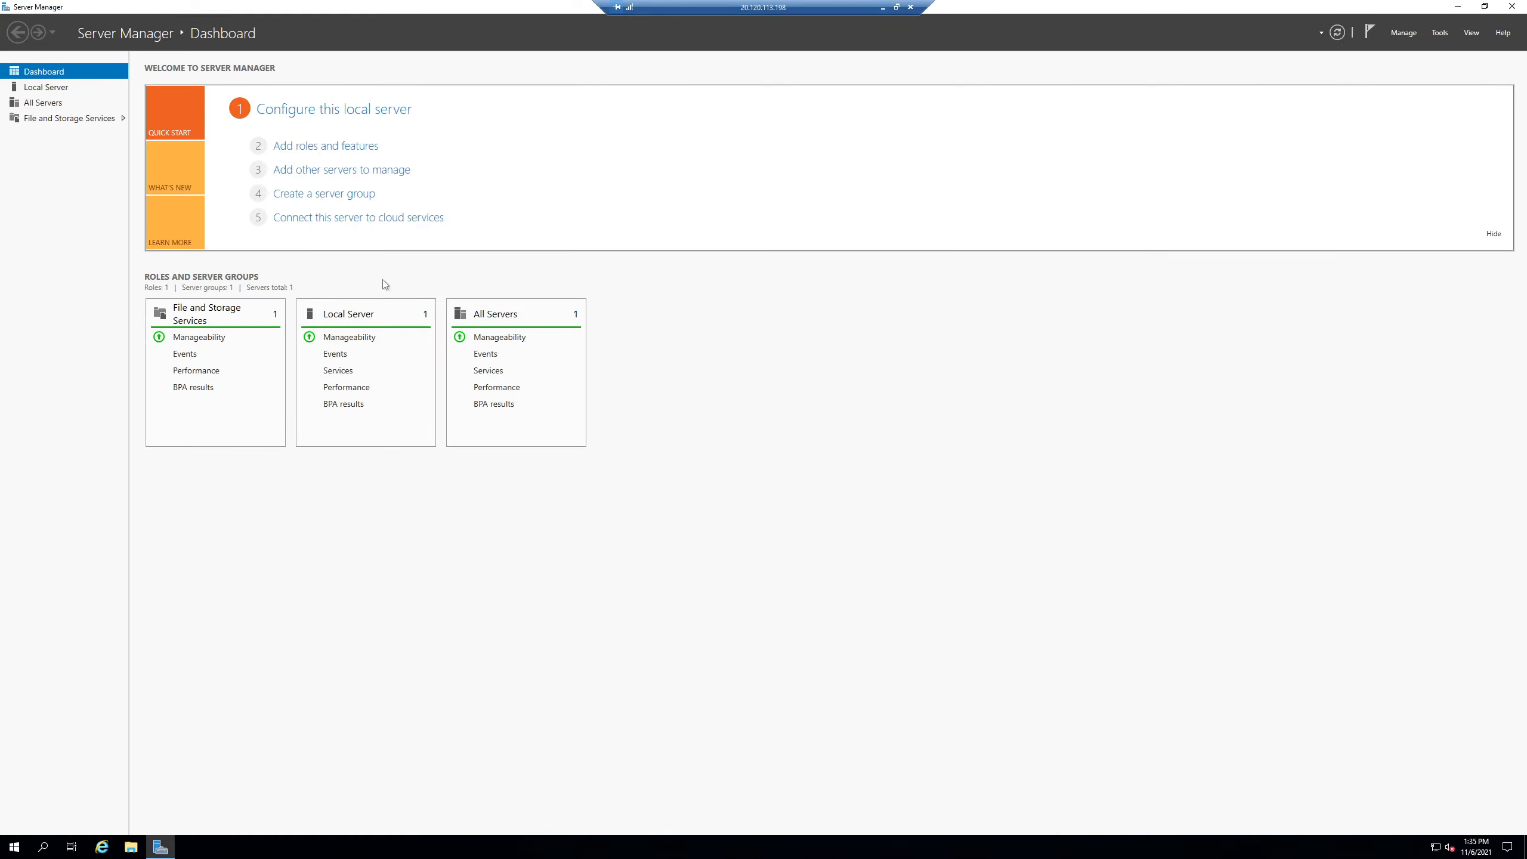
Start adding roles and features with a role-based or feature-based installation on the demoVM server from the server pool.
{"action": "left_click", "coordinate": [1440, 32]}
{"action": "left_click", "coordinate": [325, 147]}
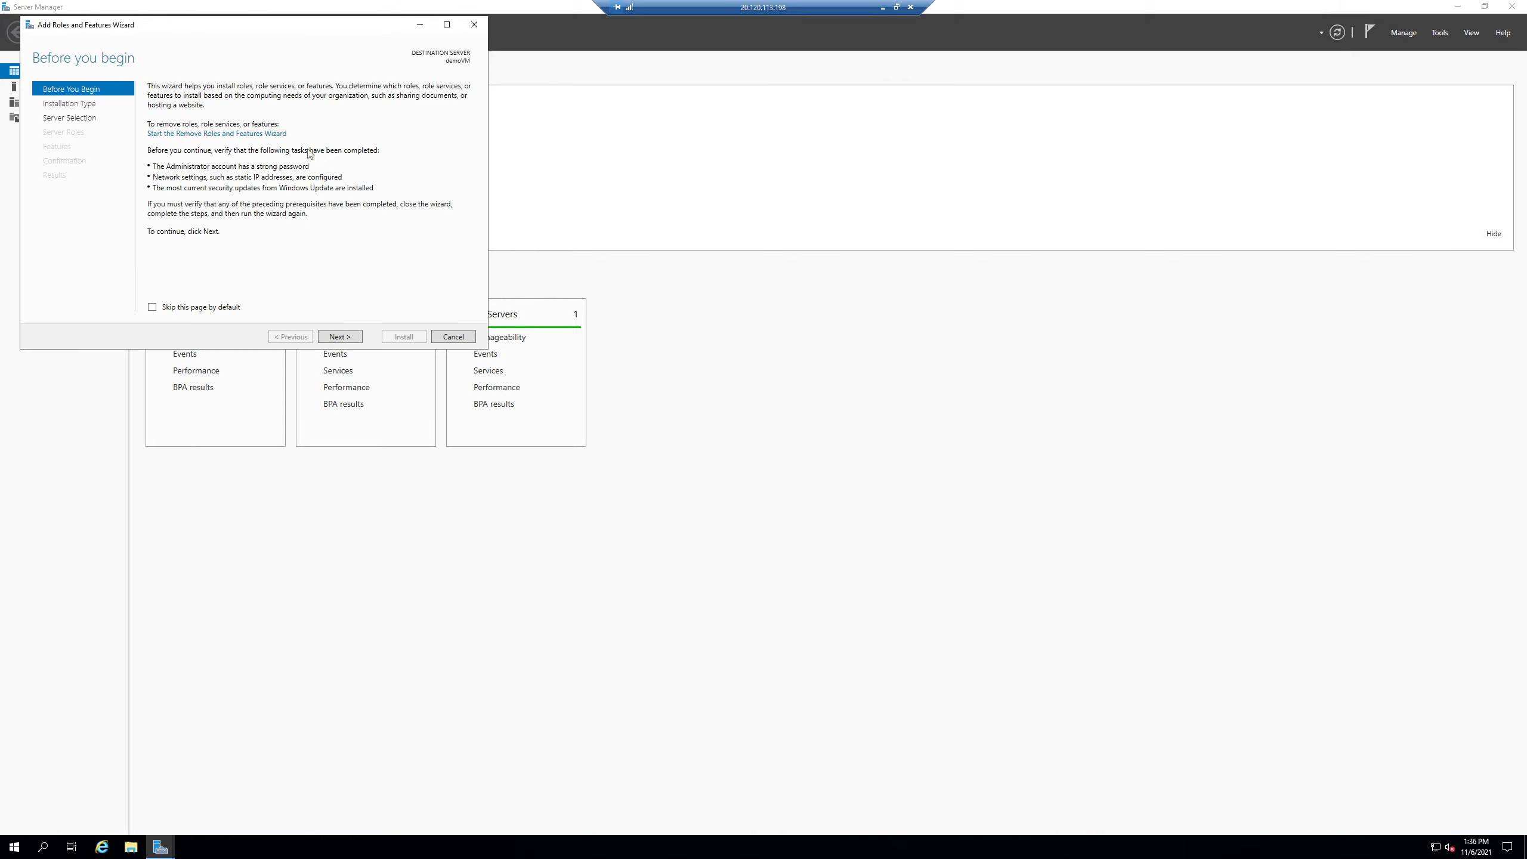
{"action": "left_click", "coordinate": [353, 340]}
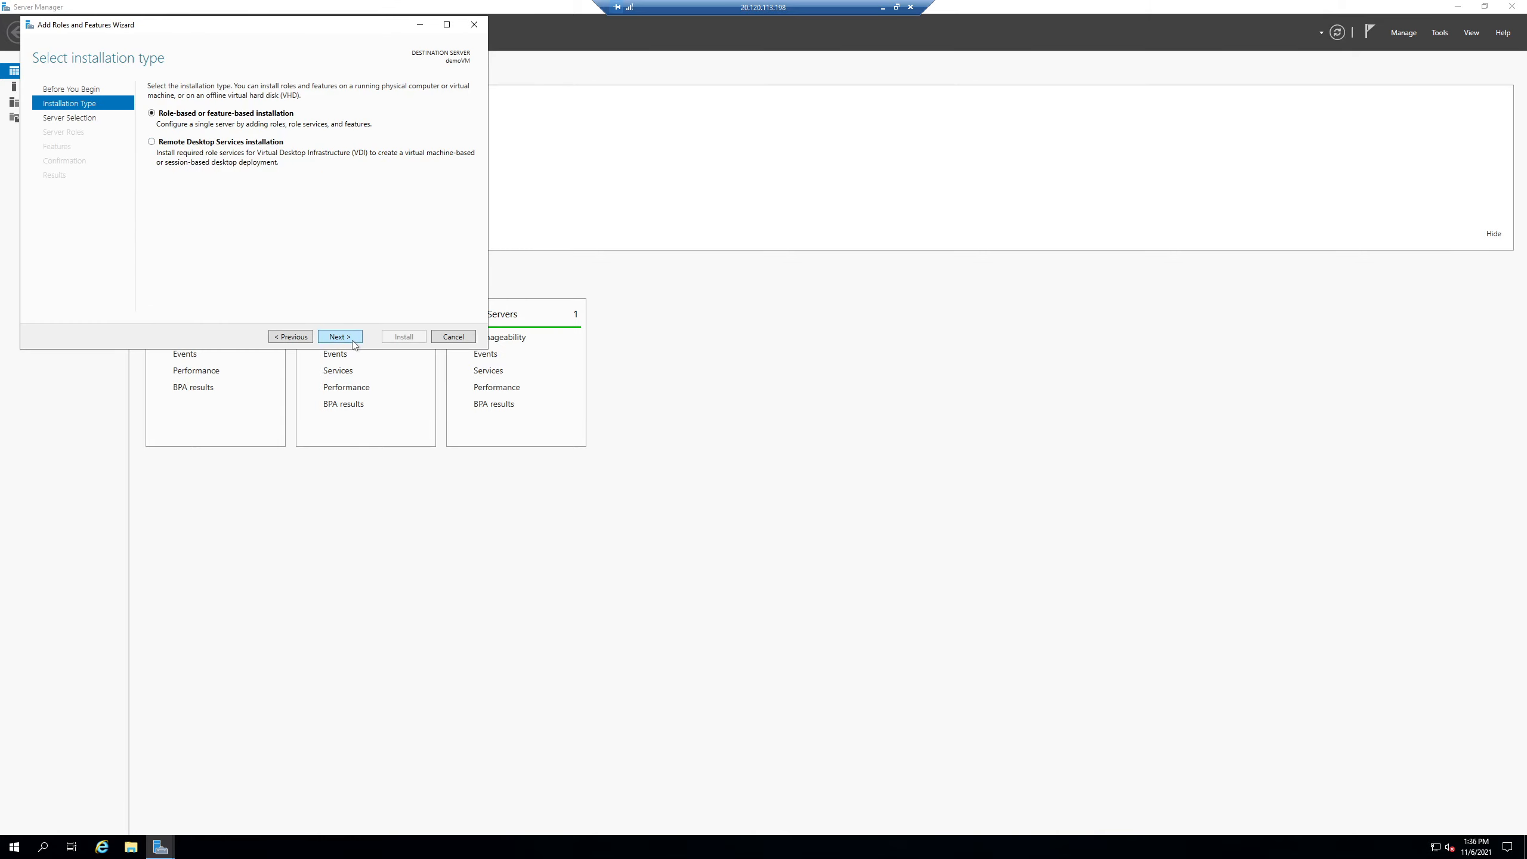
{"action": "left_click", "coordinate": [352, 341]}
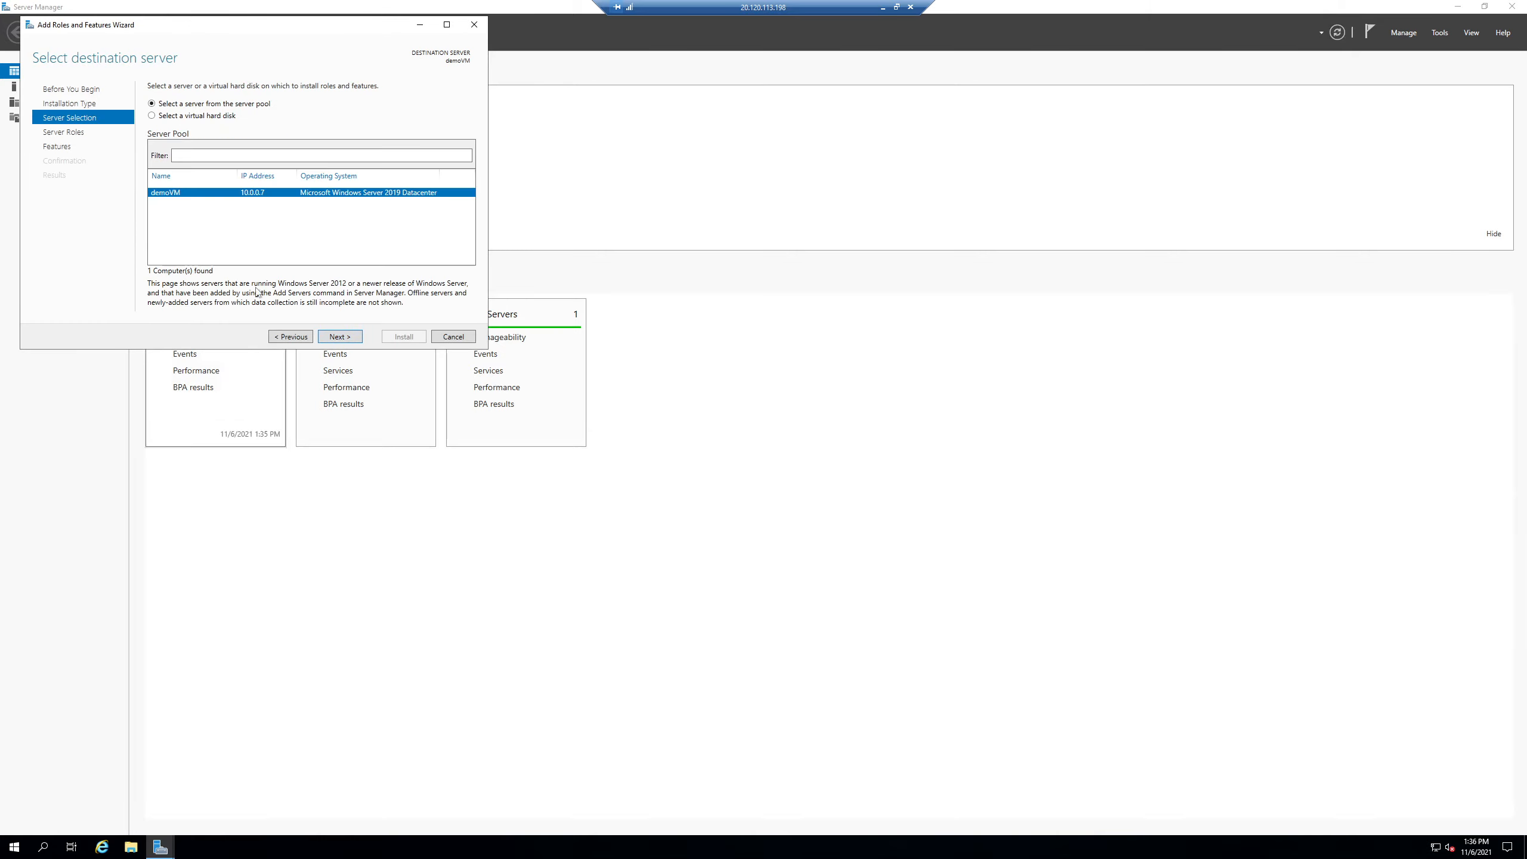
{"action": "left_click", "coordinate": [348, 337]}
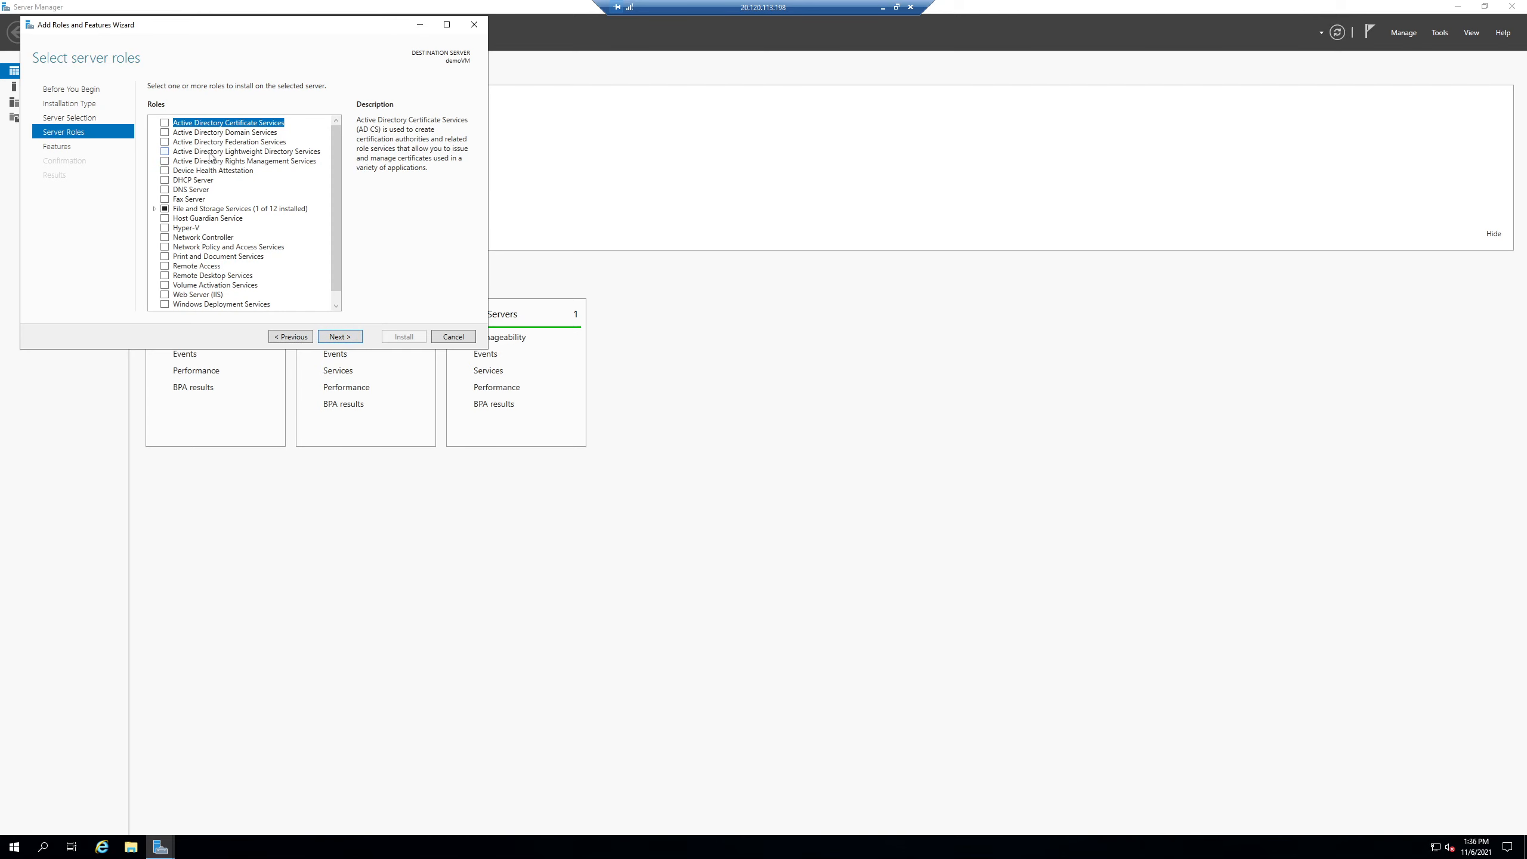
Select the Active Directory Domain Services role with its required features, keep the other features unchanged and install it.
{"action": "left_click", "coordinate": [165, 135]}
{"action": "left_click", "coordinate": [293, 294]}
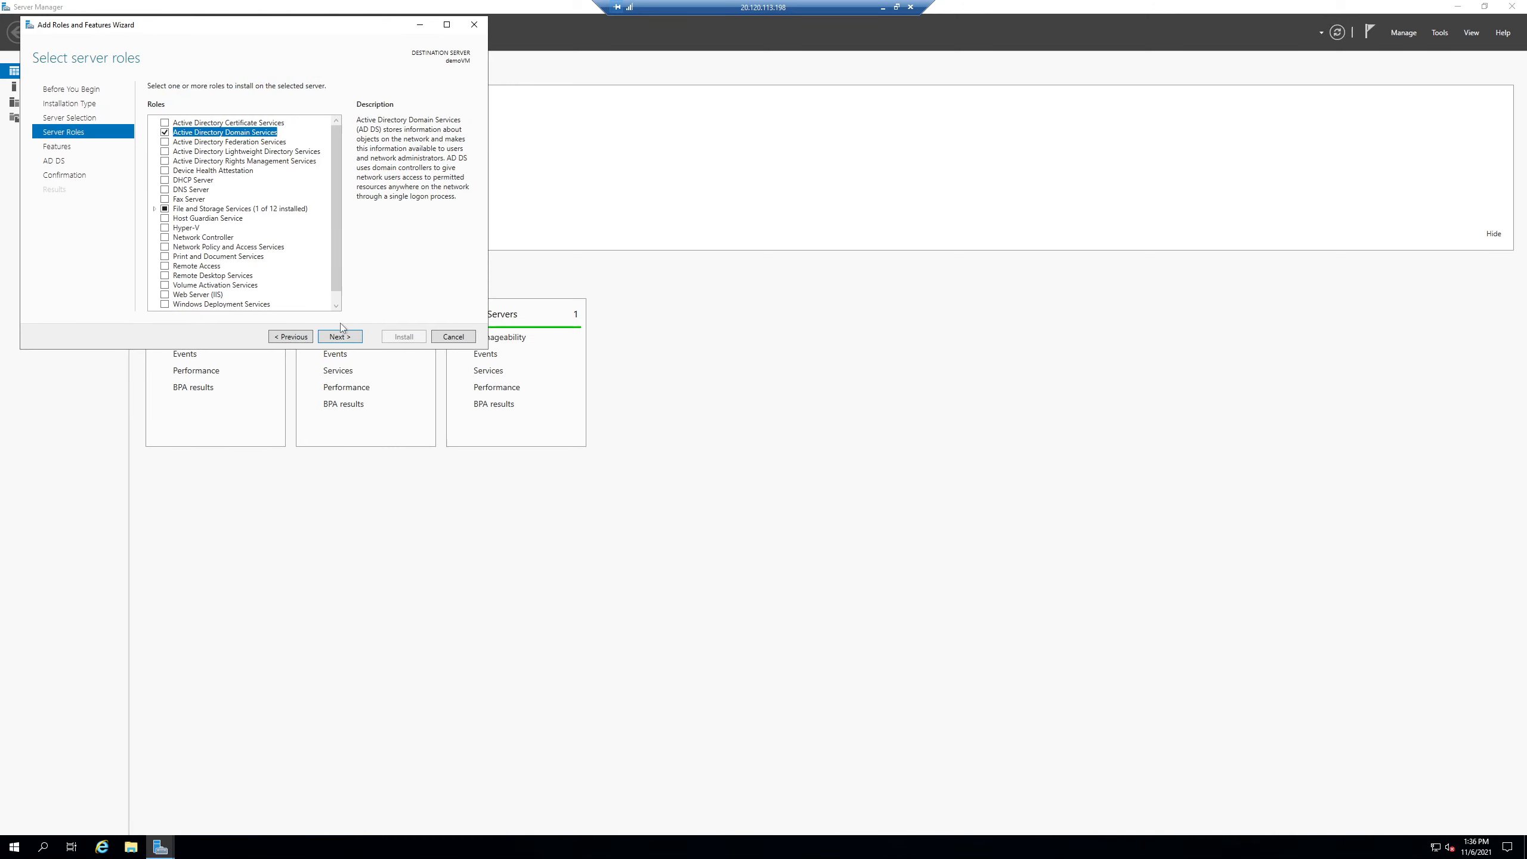
{"action": "left_click", "coordinate": [340, 337]}
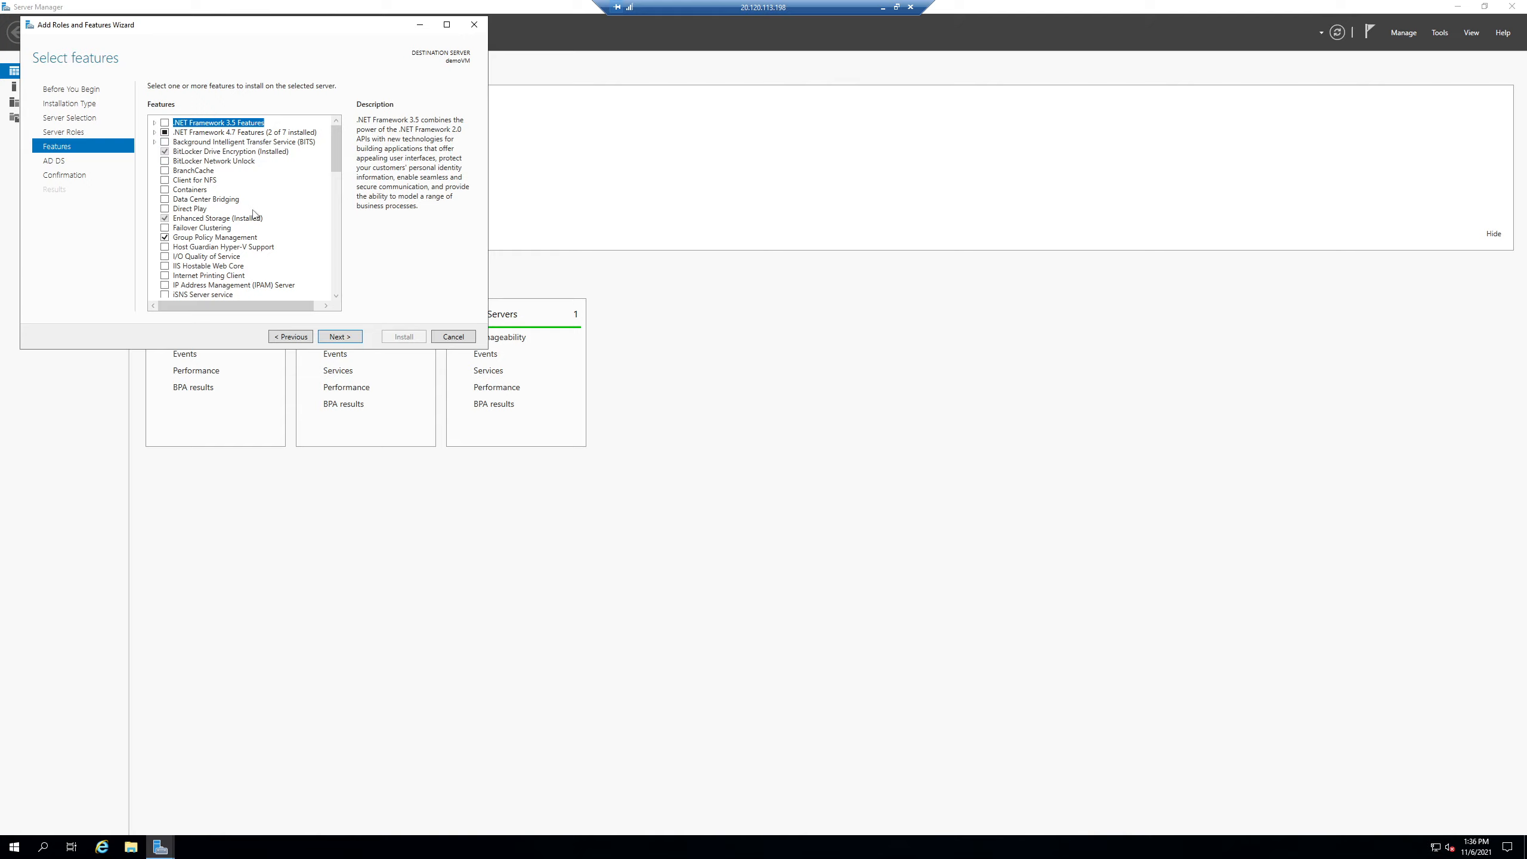
{"action": "scroll", "coordinate": [253, 212], "scroll_direction": "down", "scroll_amount": 1}
{"action": "scroll", "coordinate": [244, 249], "scroll_direction": "down", "scroll_amount": 1}
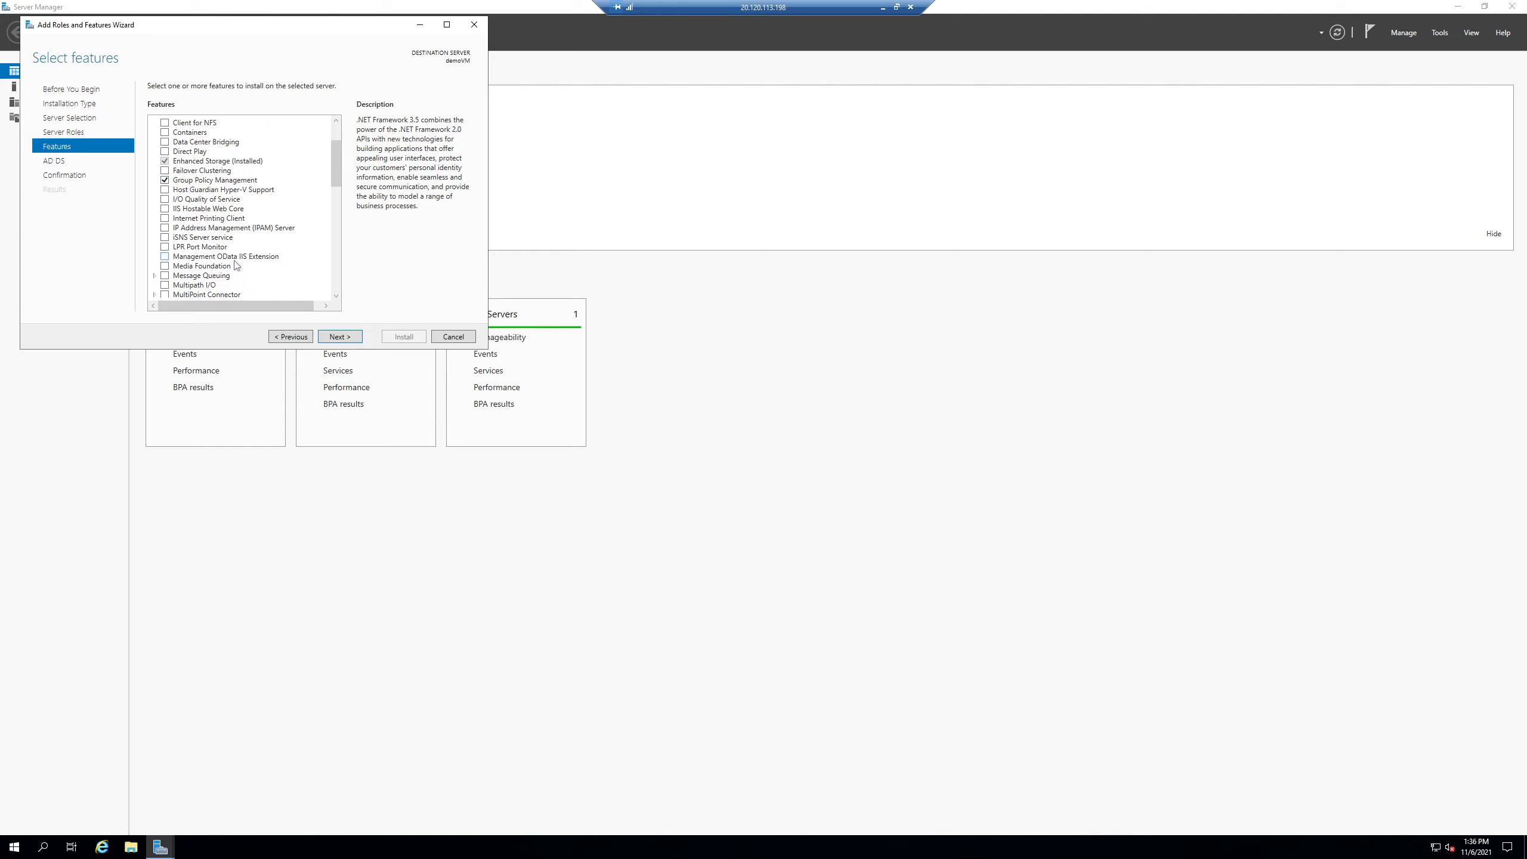
{"action": "scroll", "coordinate": [238, 258], "scroll_direction": "up", "scroll_amount": 2}
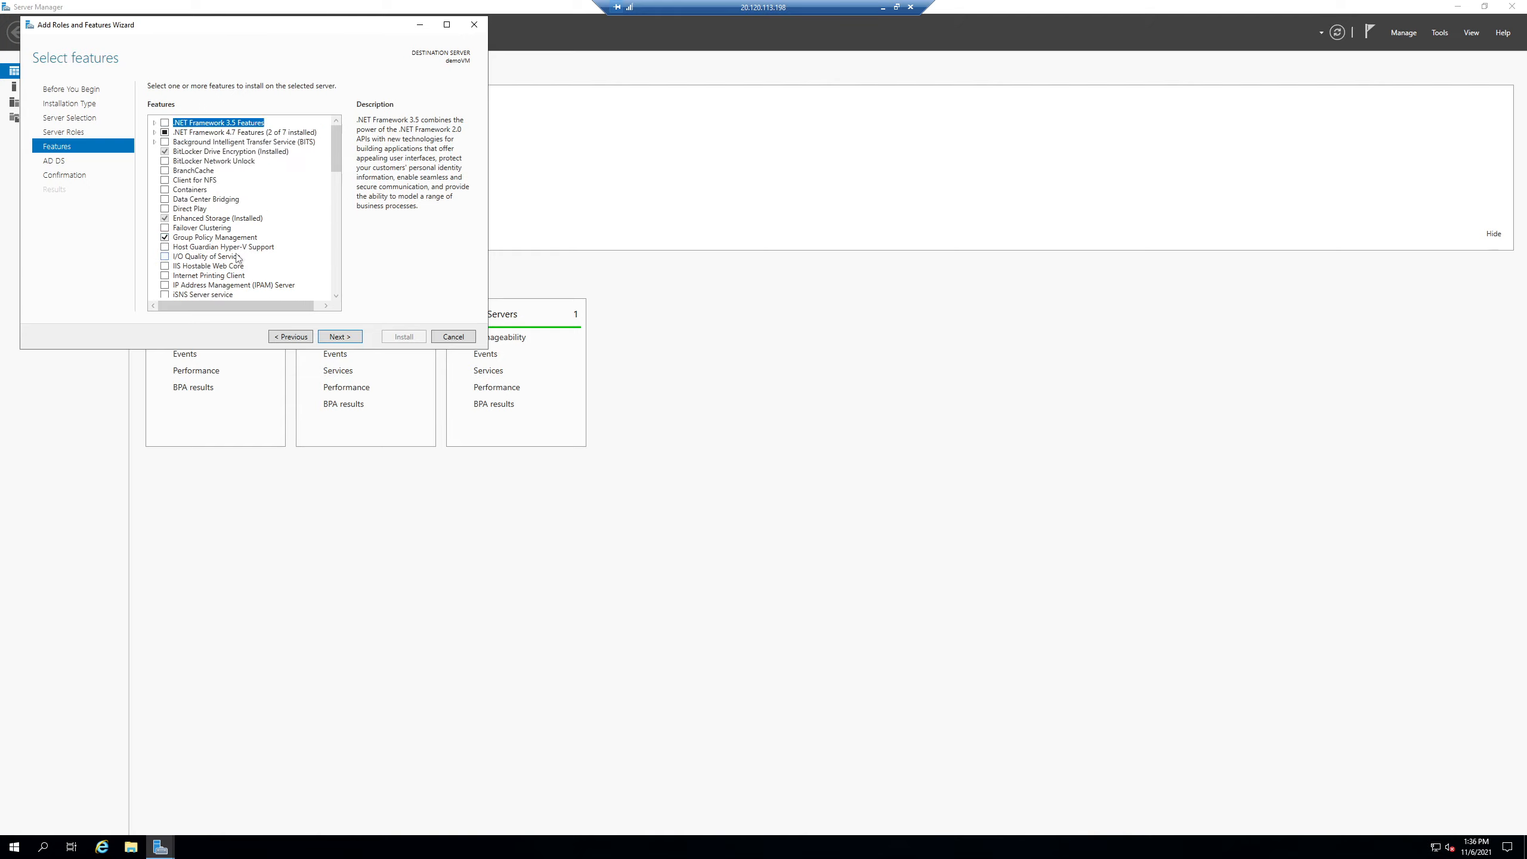
{"action": "left_click", "coordinate": [347, 339]}
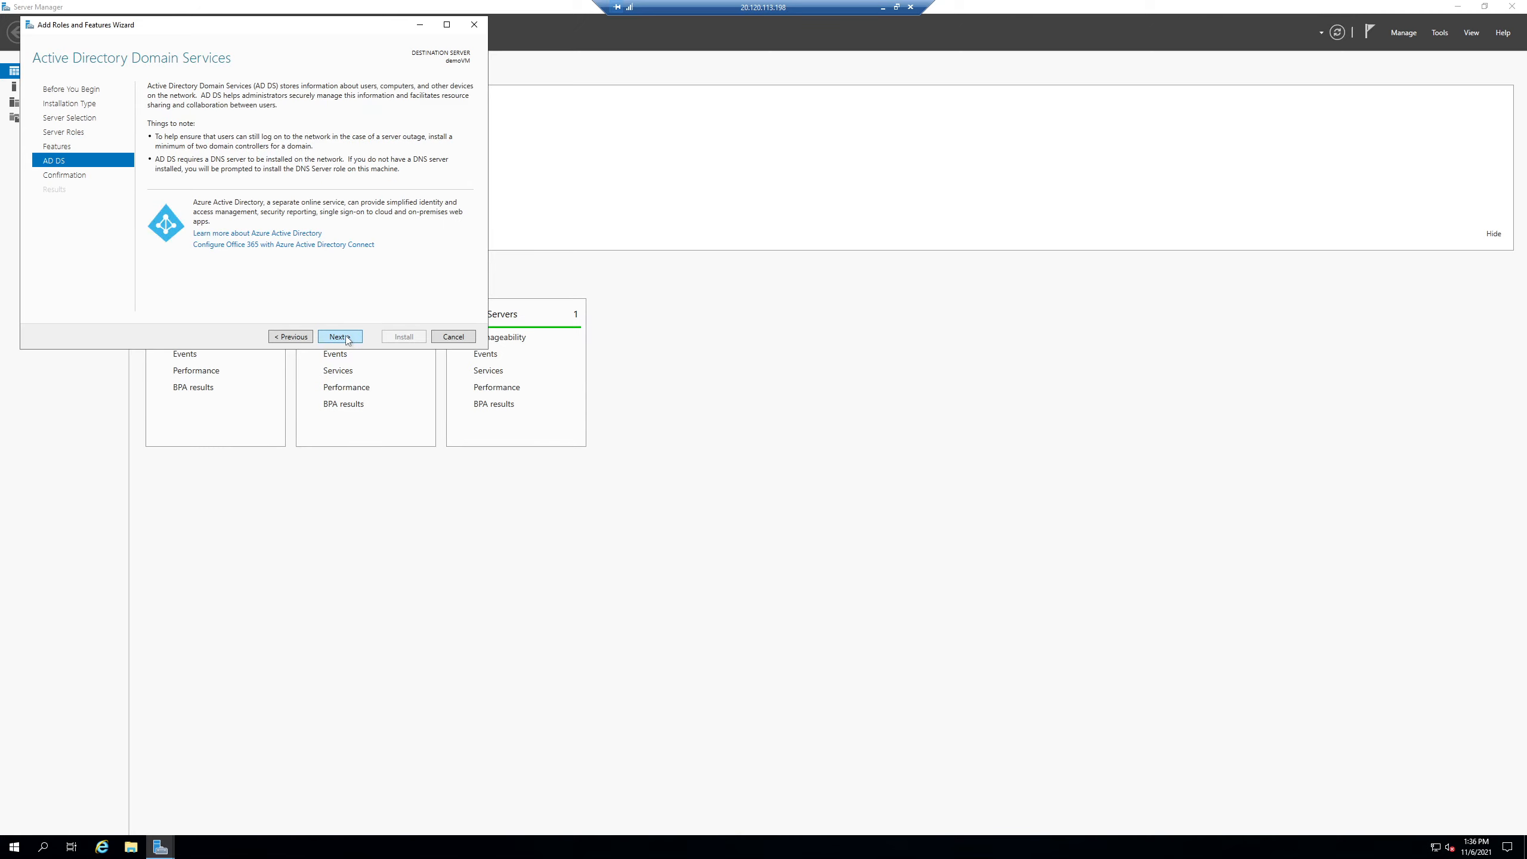
{"action": "left_click", "coordinate": [347, 338]}
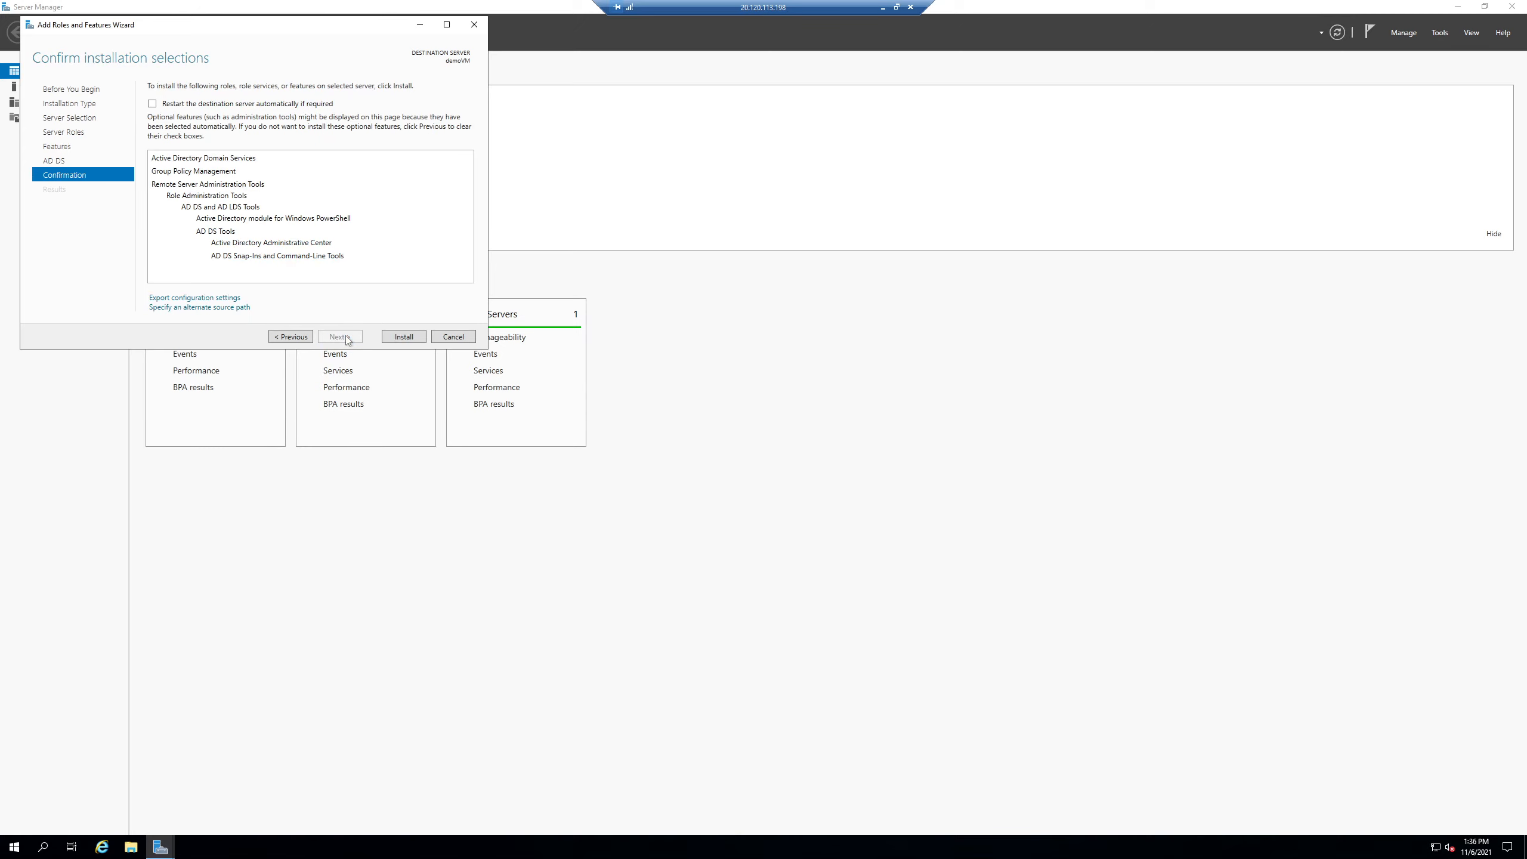
{"action": "left_click", "coordinate": [396, 339]}
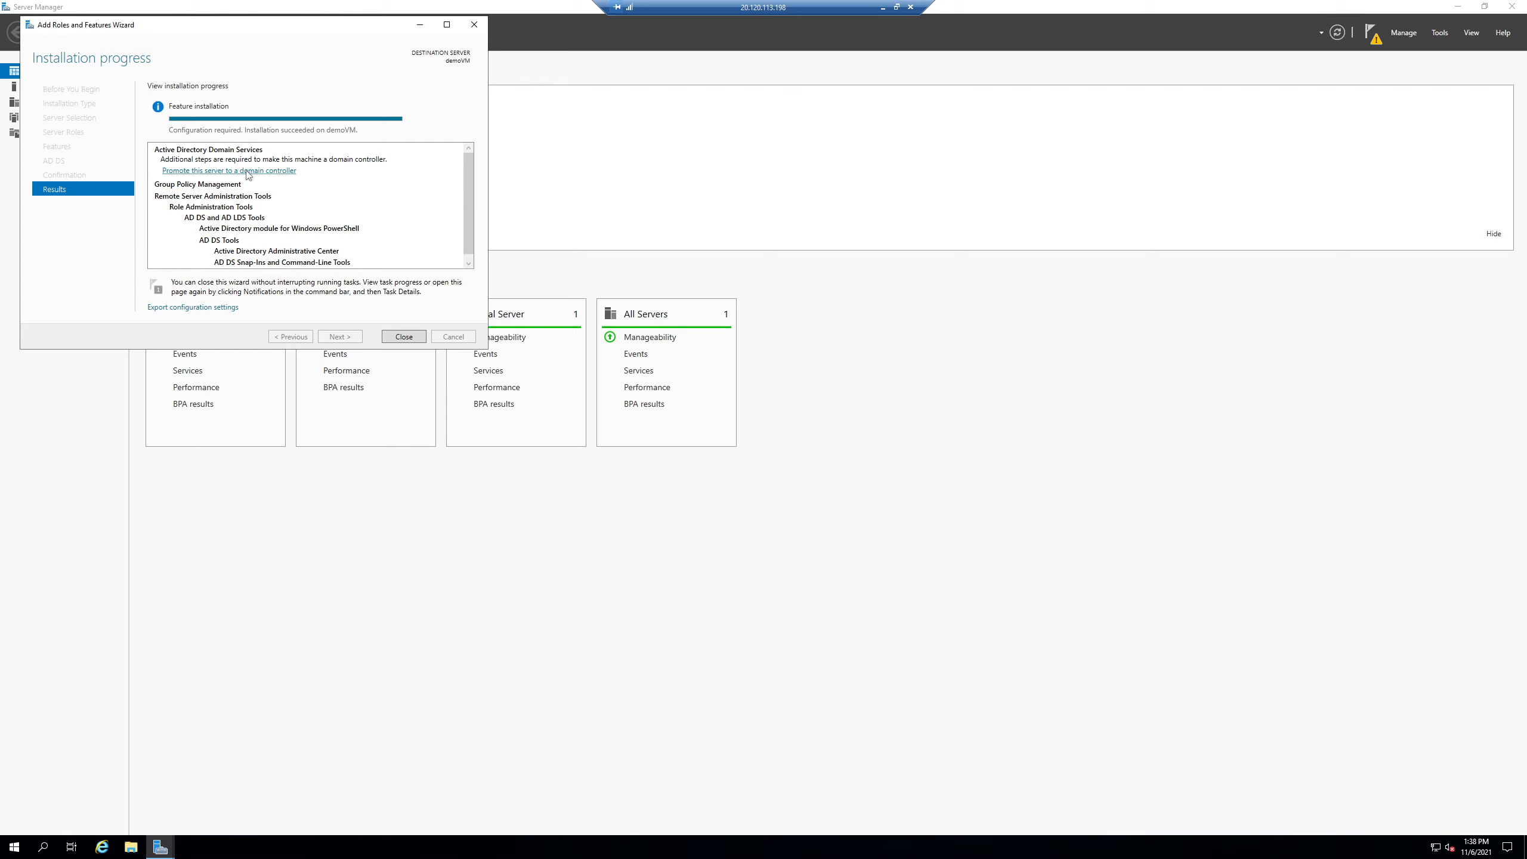
Start promoting the server to a domain controller by adding a new forest with the root domain name rootdomain.com.
{"action": "left_click", "coordinate": [244, 172]}
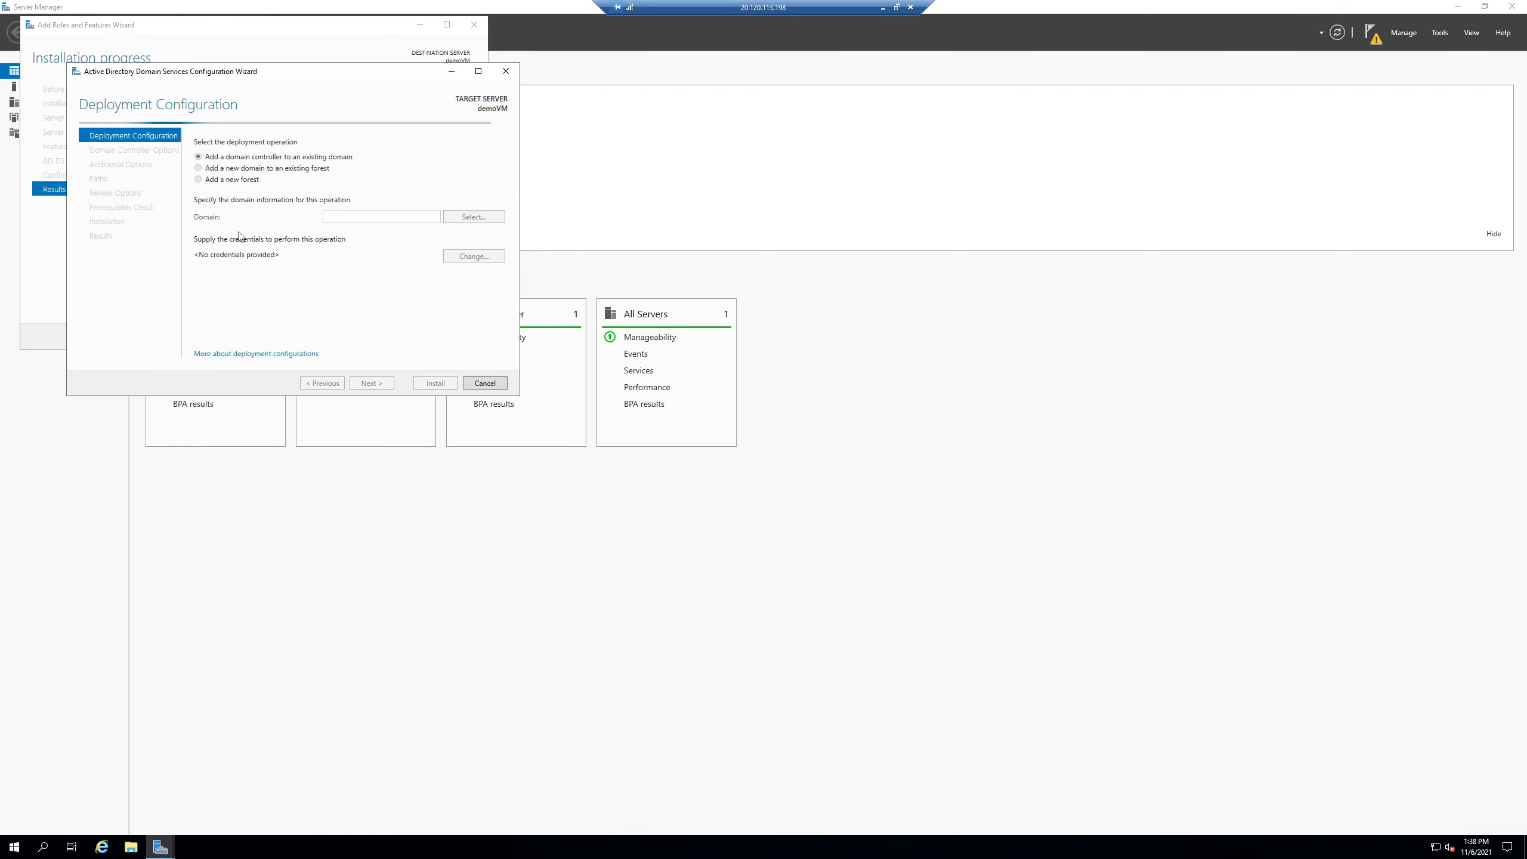
{"action": "left_click", "coordinate": [236, 182]}
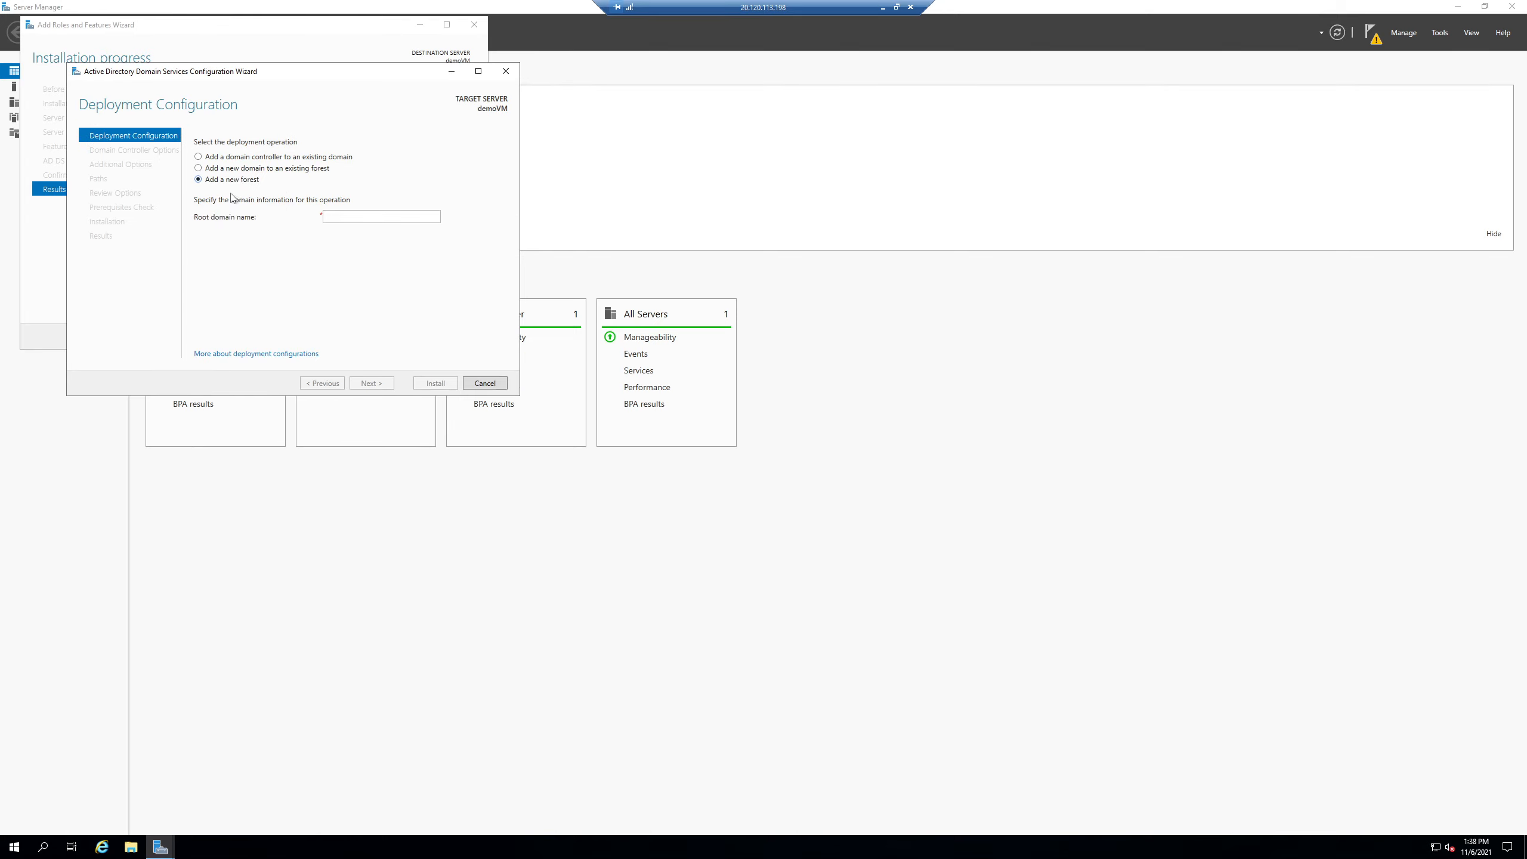
{"action": "left_click", "coordinate": [358, 220]}
{"action": "type", "text": "rootdoma"}
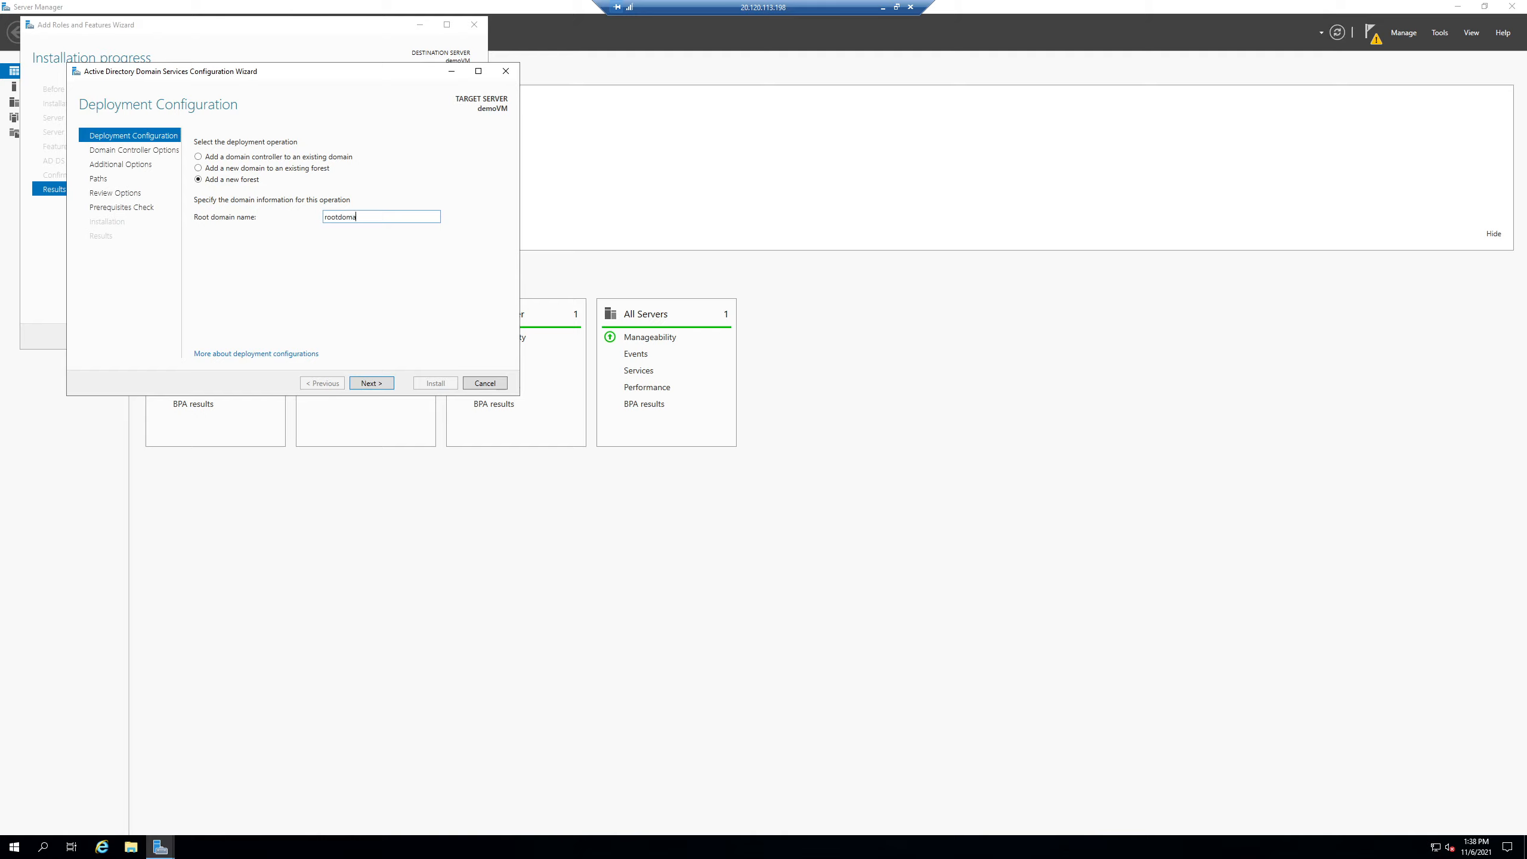
{"action": "type", "text": "in.com"}
{"action": "double_click", "coordinate": [337, 218]}
{"action": "left_click", "coordinate": [379, 383]}
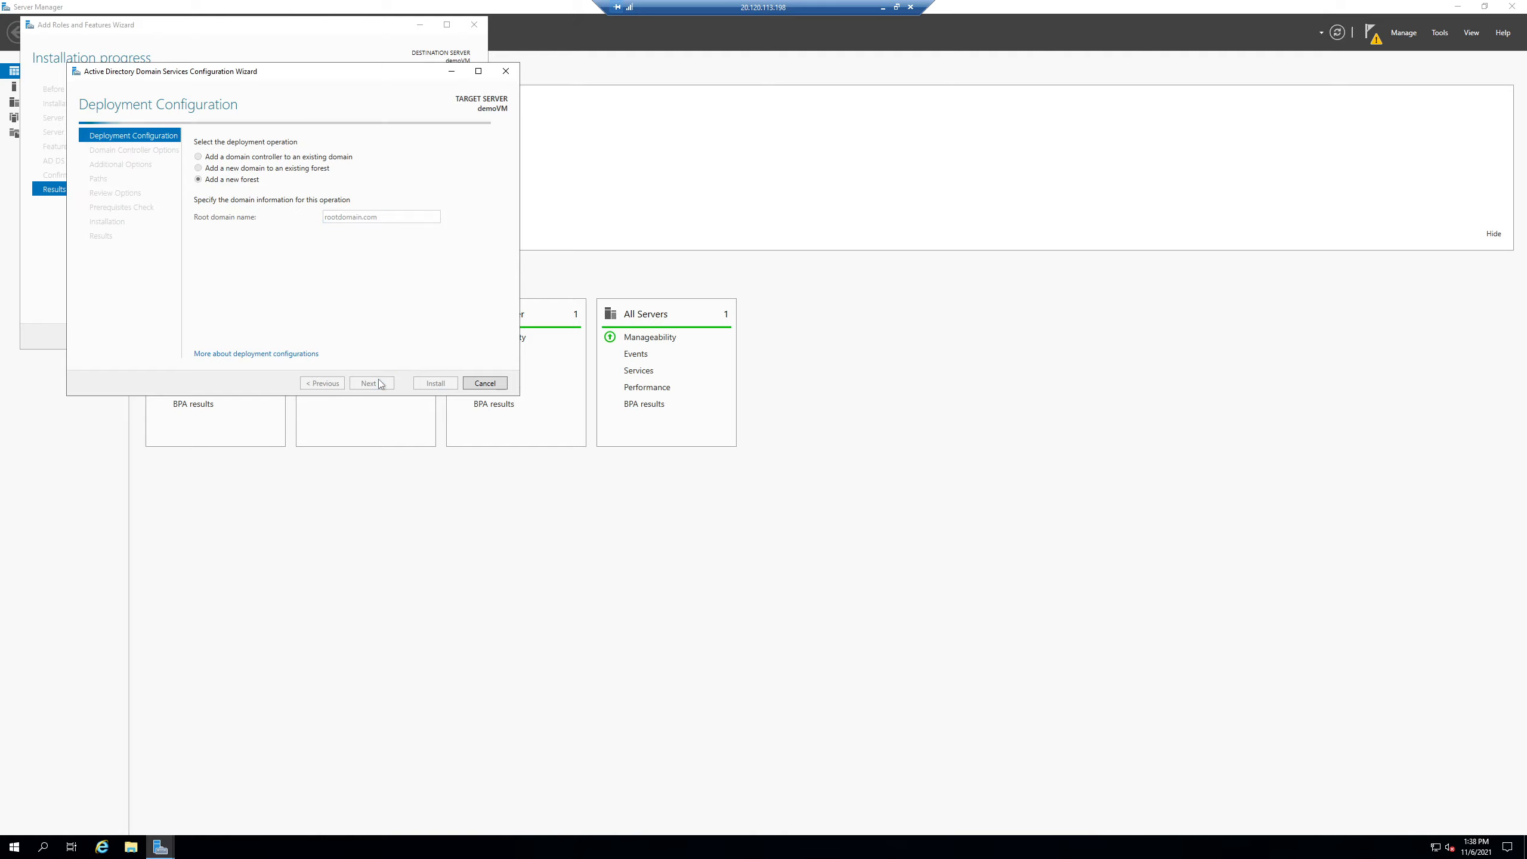
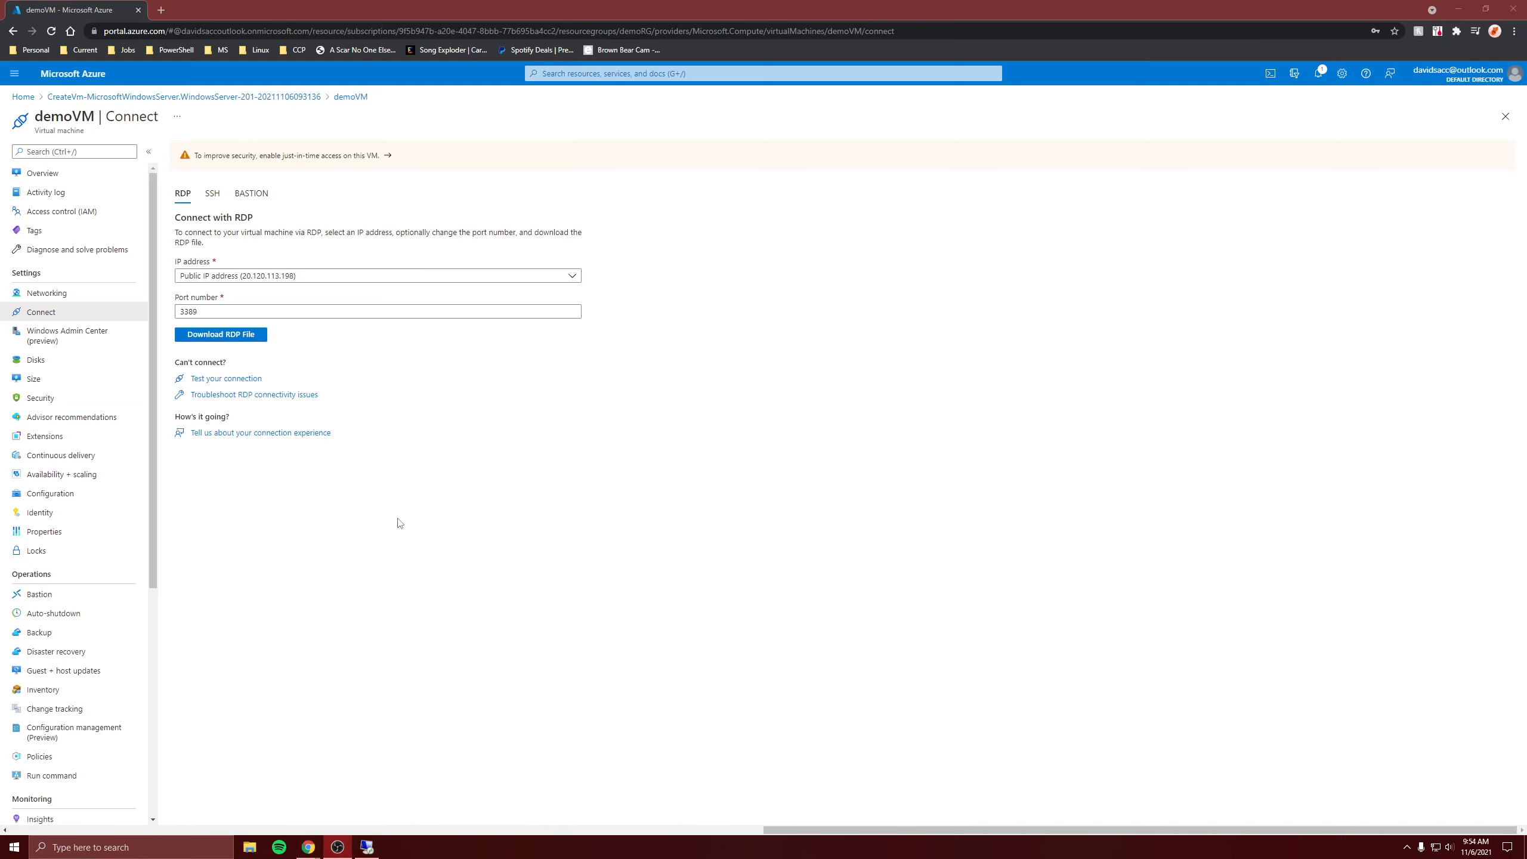
Edit the downloaded demoVM (3) remote desktop file to share the local Main Storage (C:) drive with the remote session.
{"action": "left_click", "coordinate": [249, 848]}
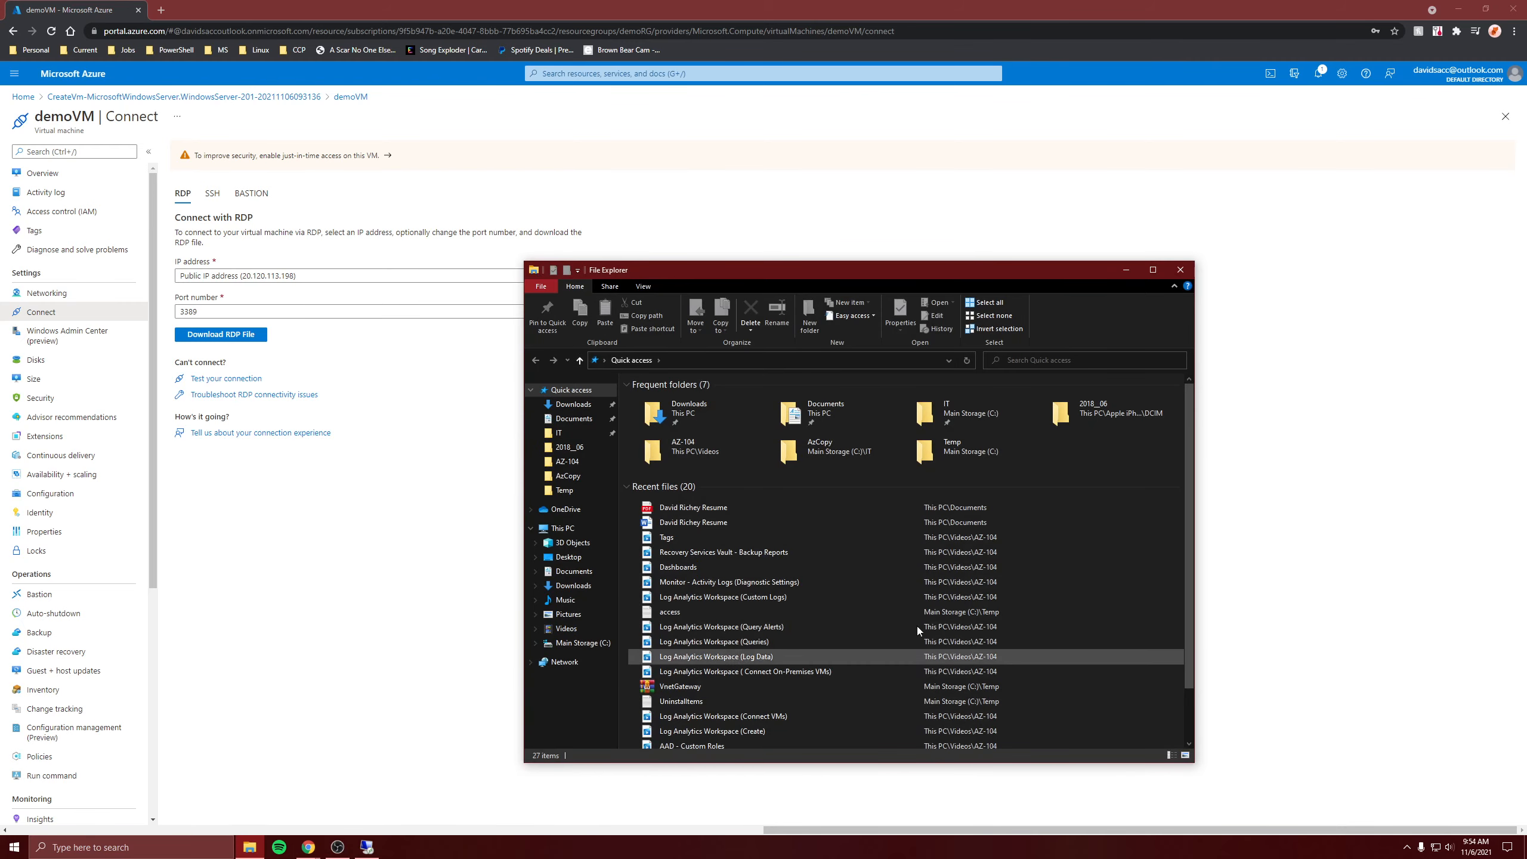
{"action": "left_click", "coordinate": [573, 404]}
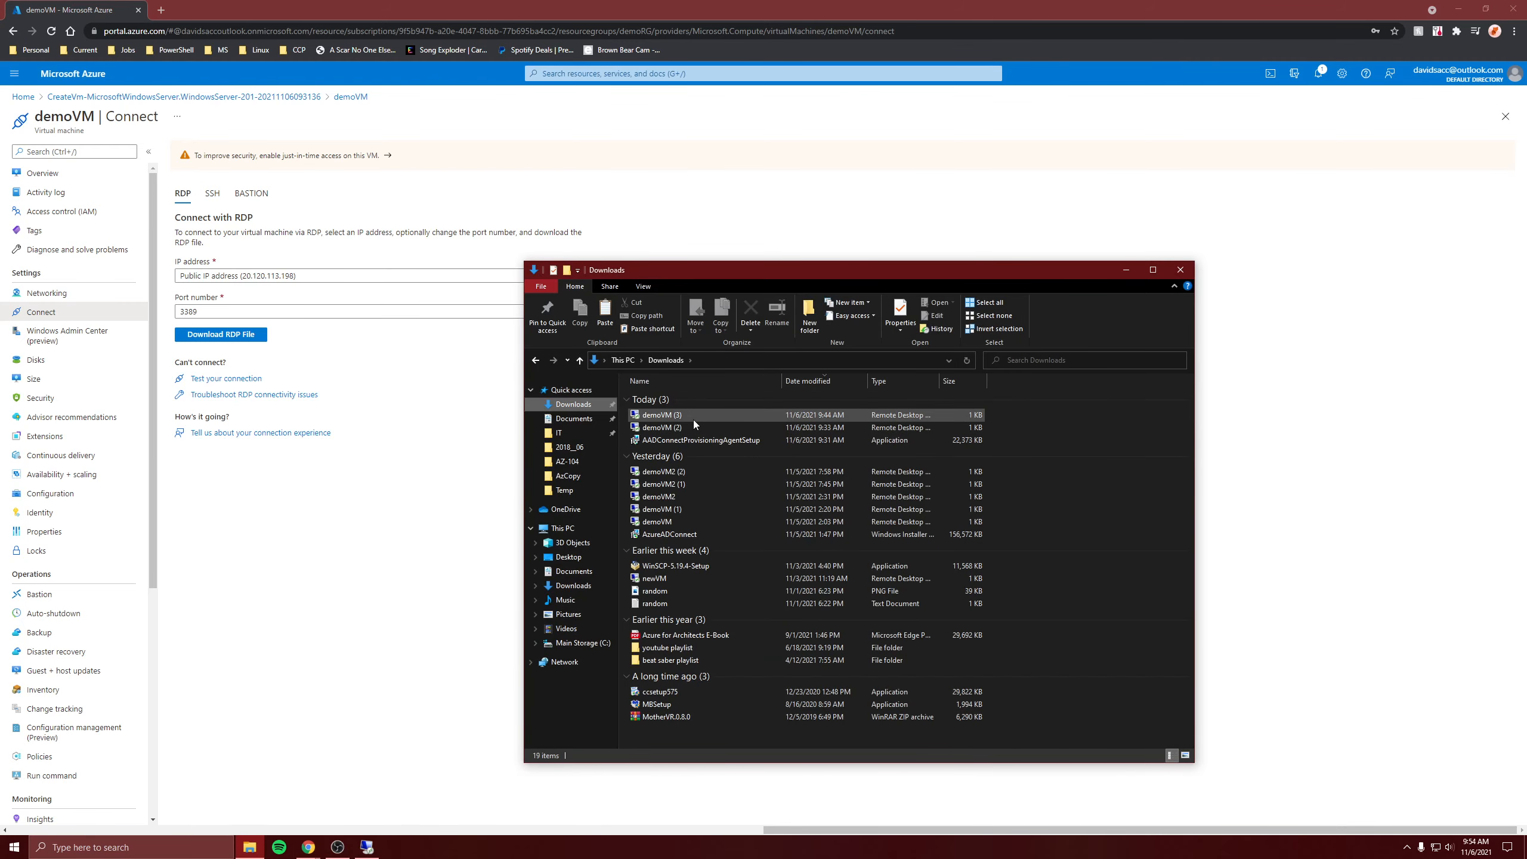
{"action": "right_click", "coordinate": [694, 420]}
{"action": "left_click", "coordinate": [739, 442]}
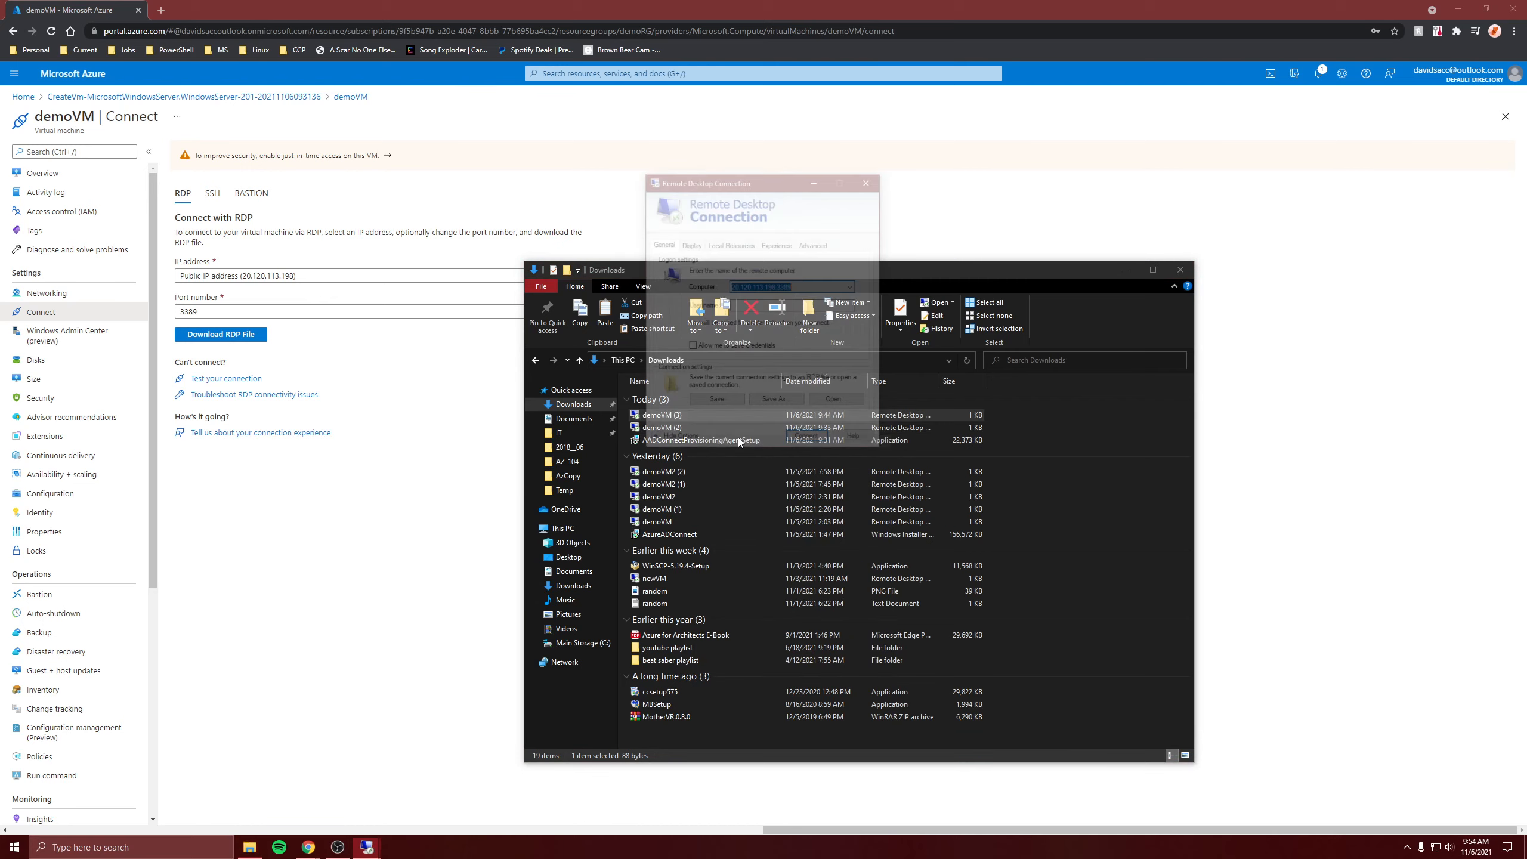
{"action": "left_click", "coordinate": [743, 244]}
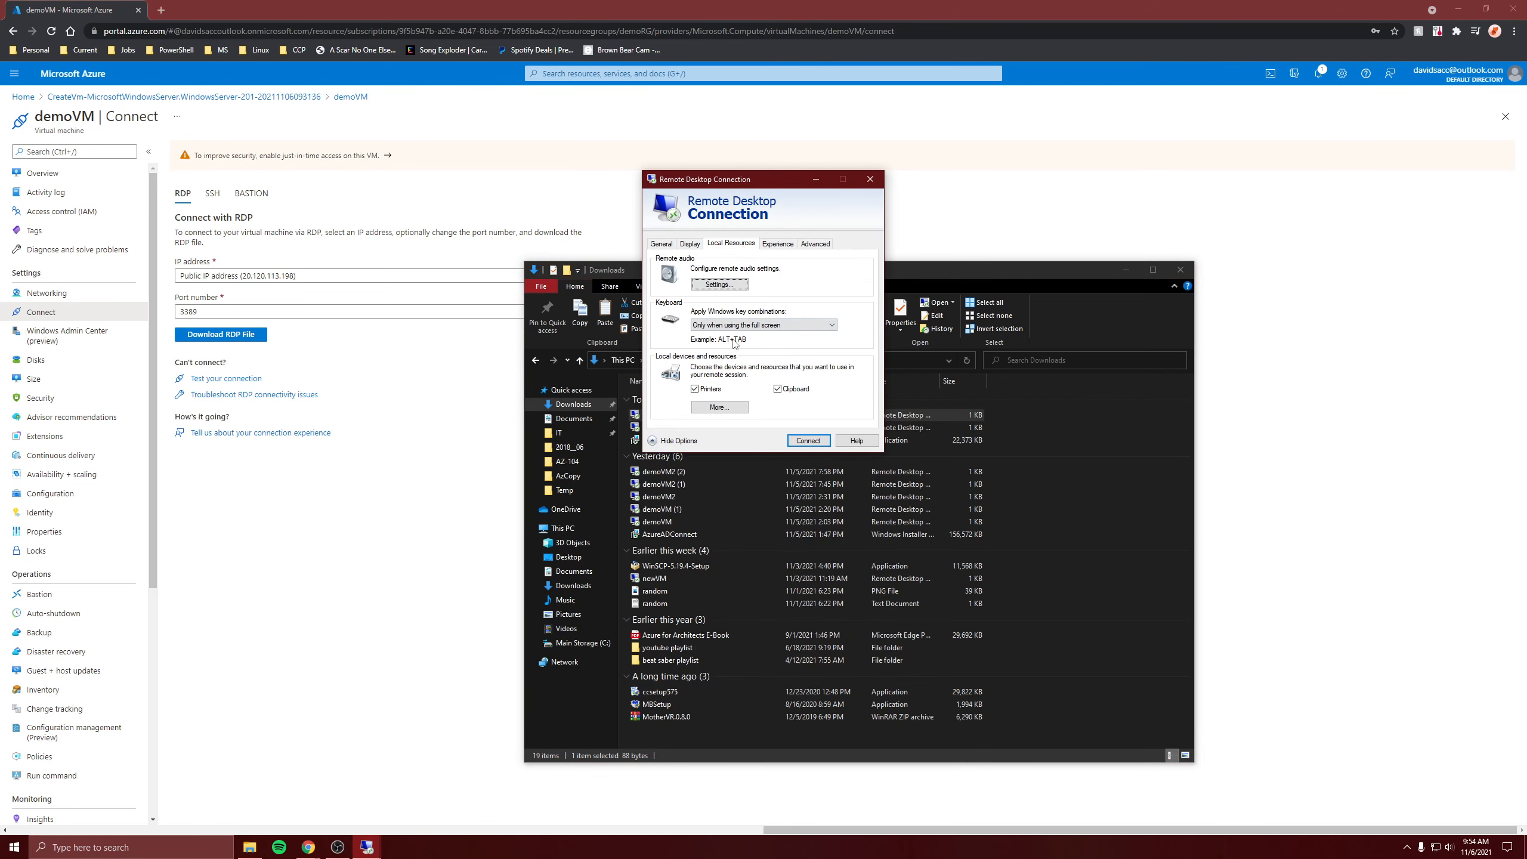
{"action": "left_click", "coordinate": [719, 408]}
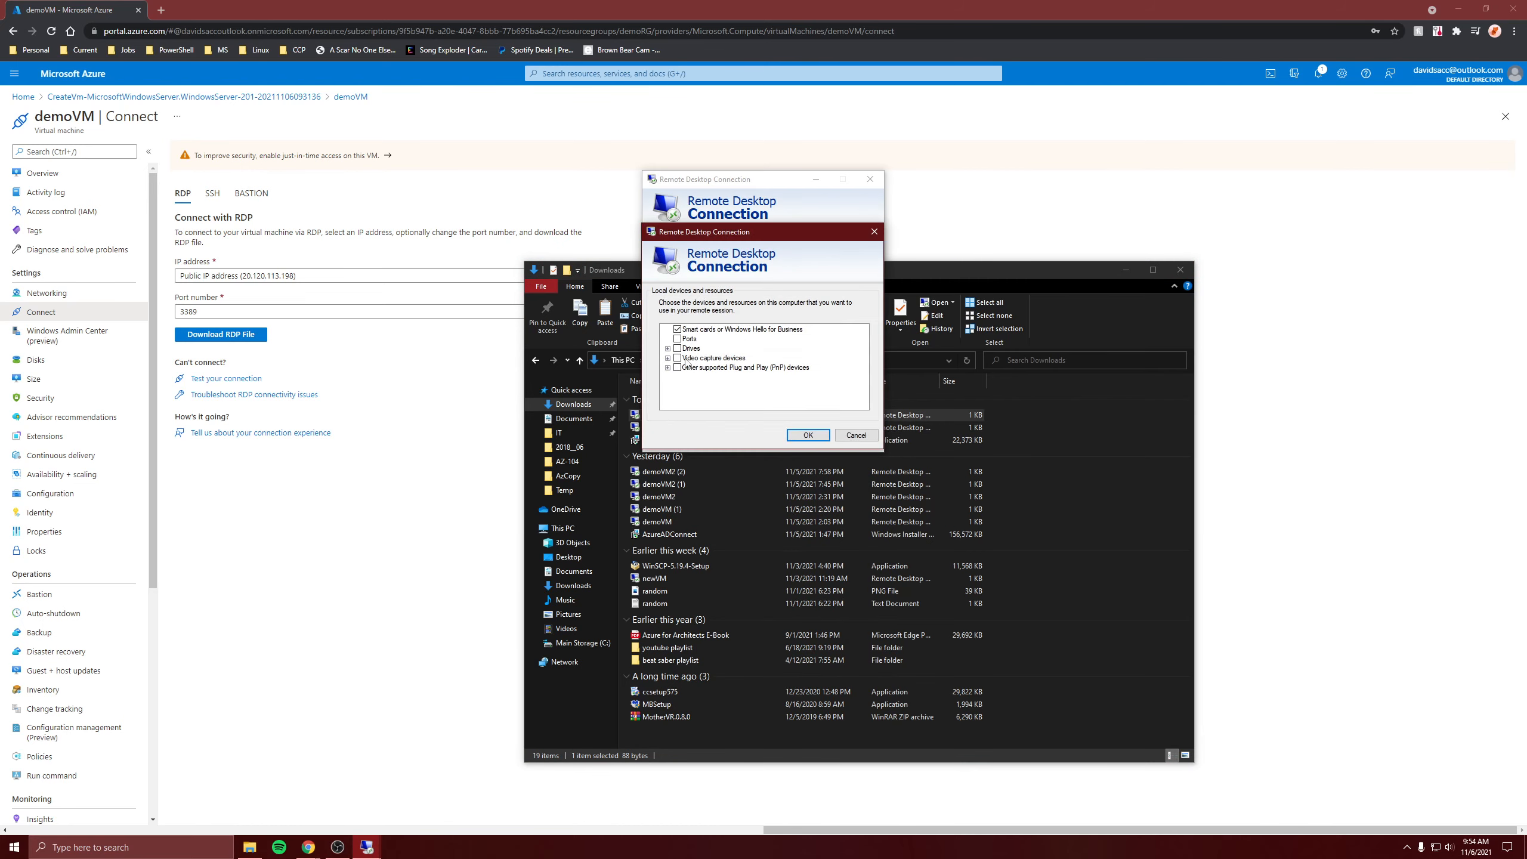
{"action": "left_click", "coordinate": [668, 348]}
{"action": "left_click", "coordinate": [689, 359]}
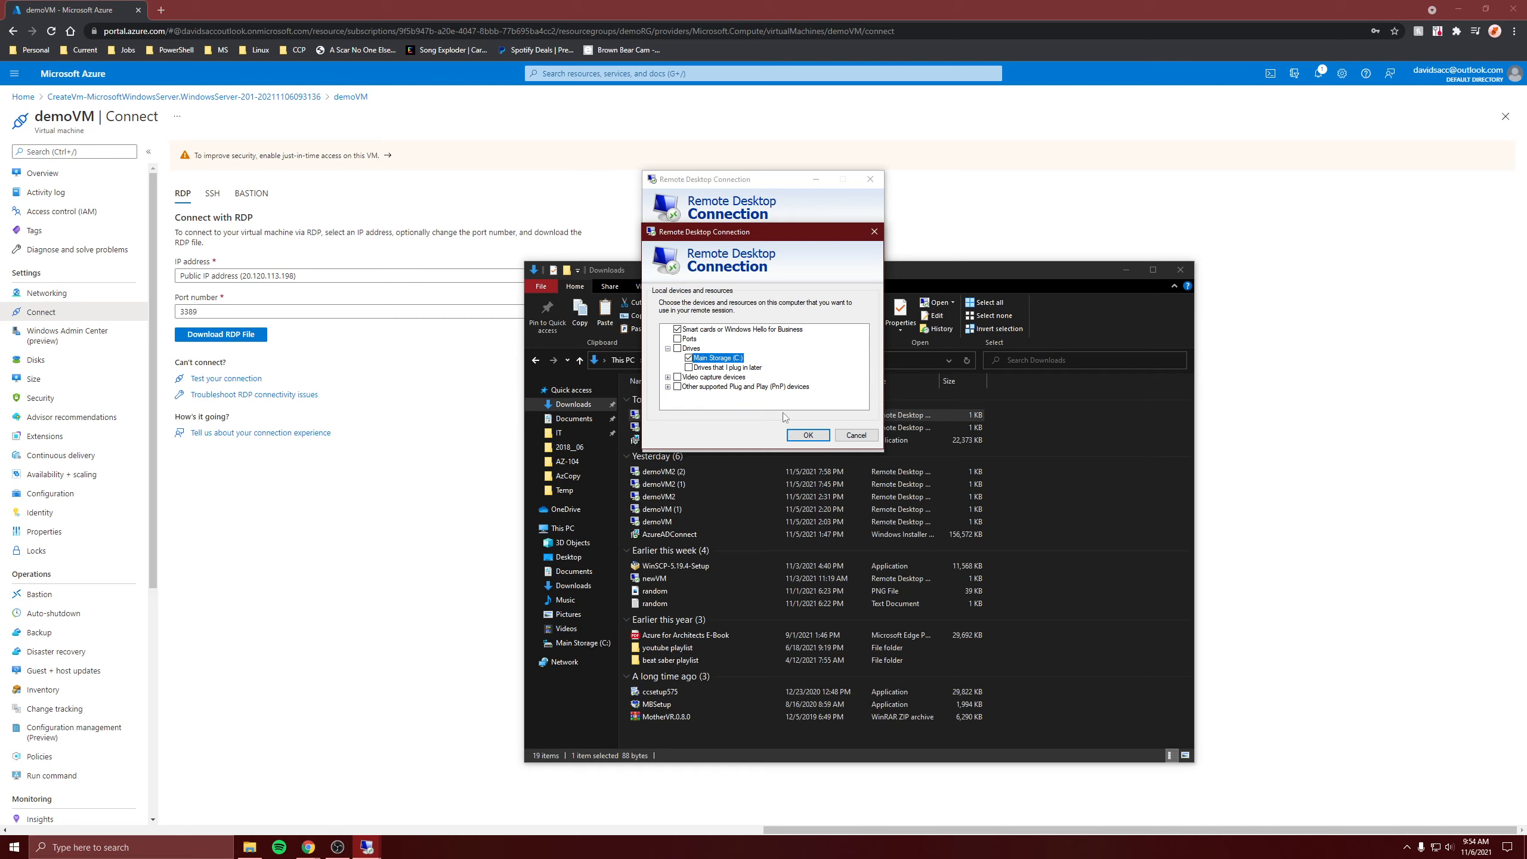
{"action": "left_click", "coordinate": [807, 436]}
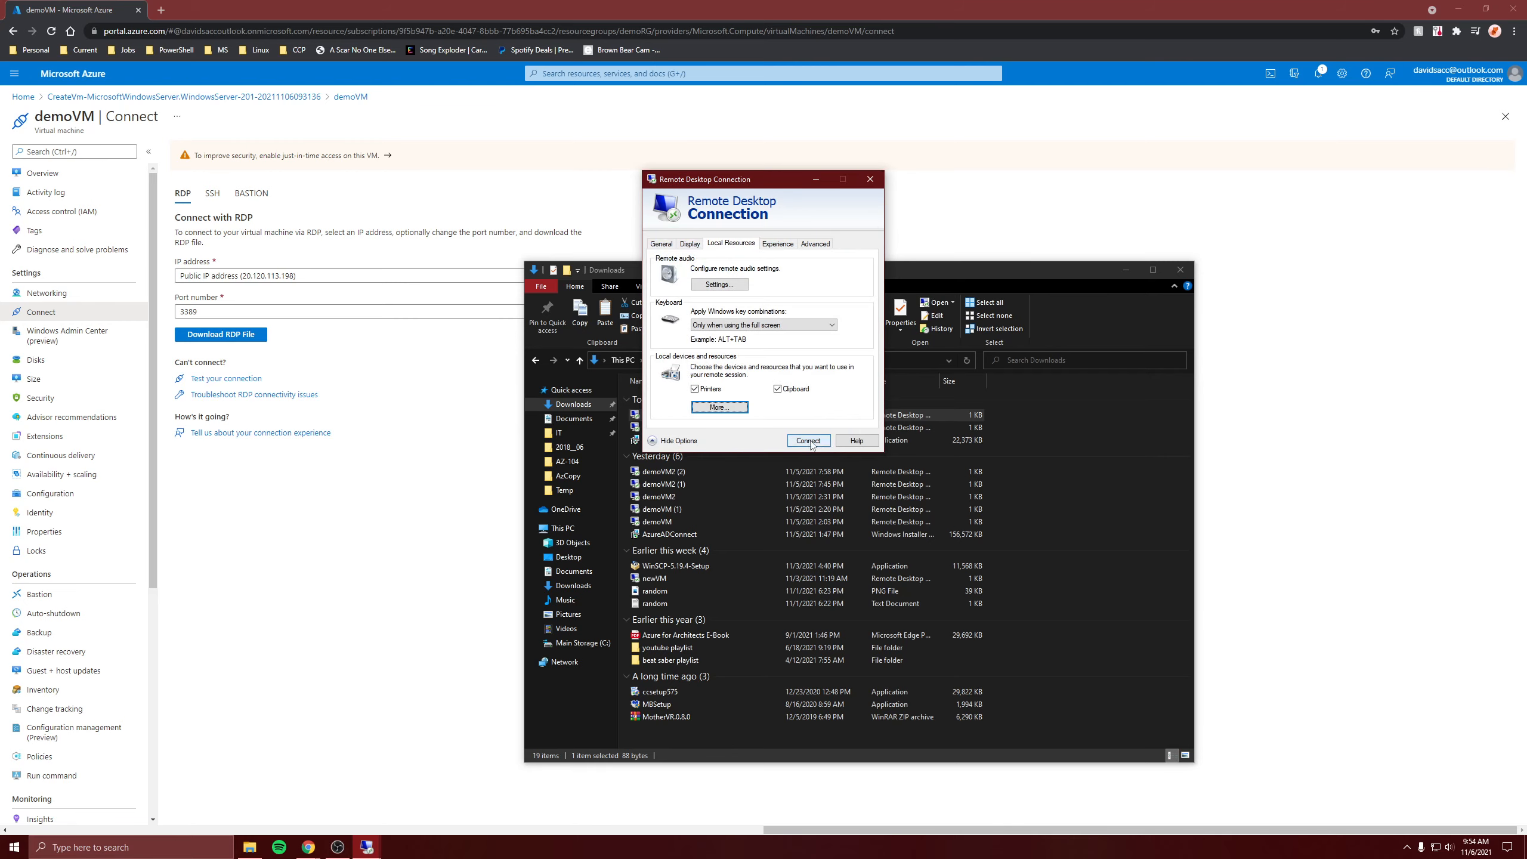
Connect to demoVM with the edited remote desktop settings, accept the unknown publisher and sign in with the account password.
{"action": "left_click", "coordinate": [808, 441]}
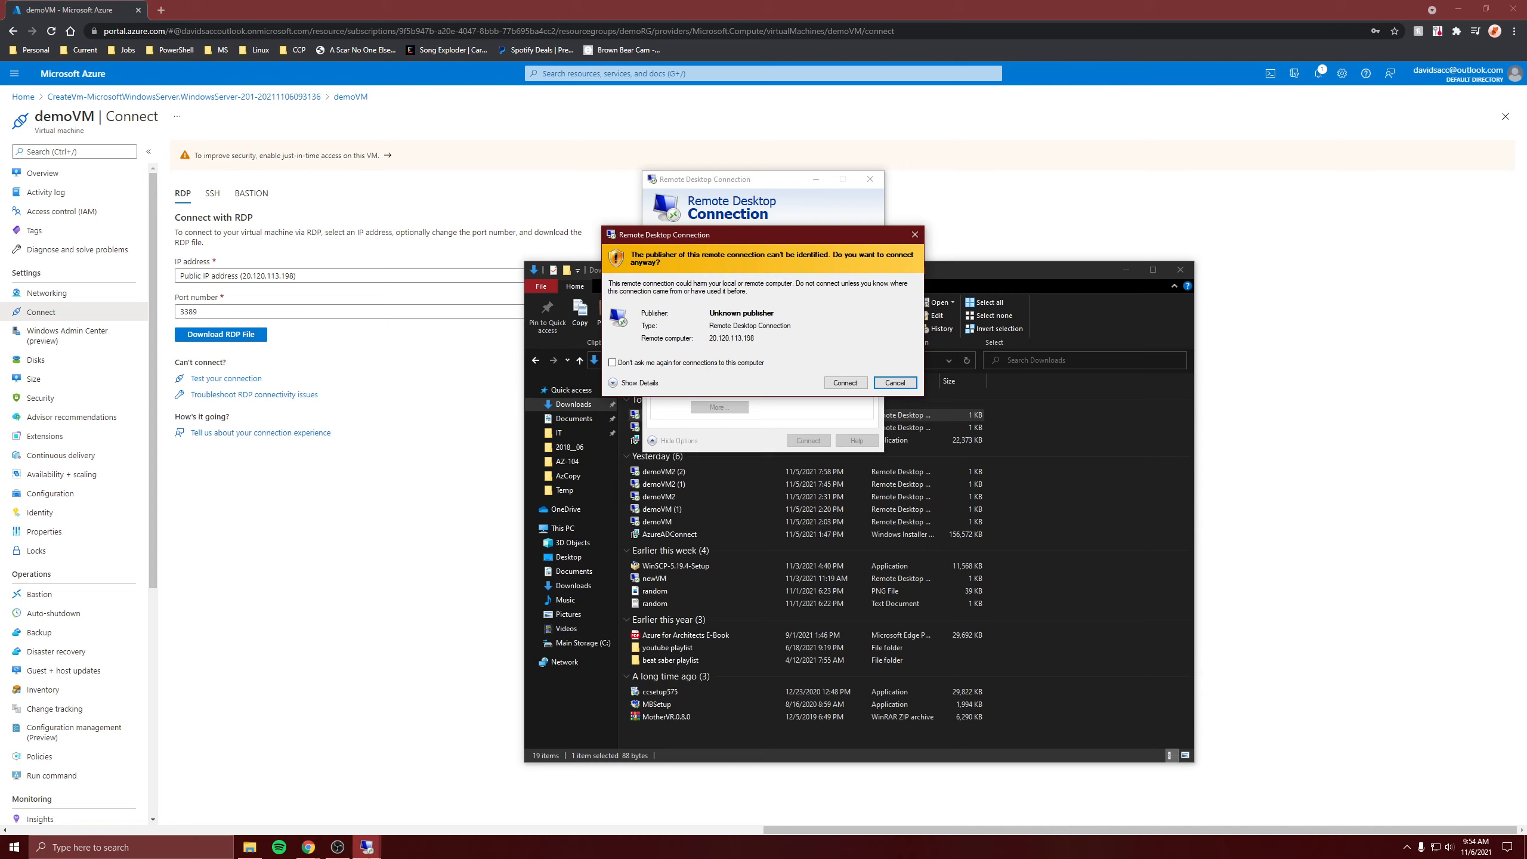
{"action": "mouse_move", "coordinate": [368, 846]}
{"action": "left_click", "coordinate": [386, 757]}
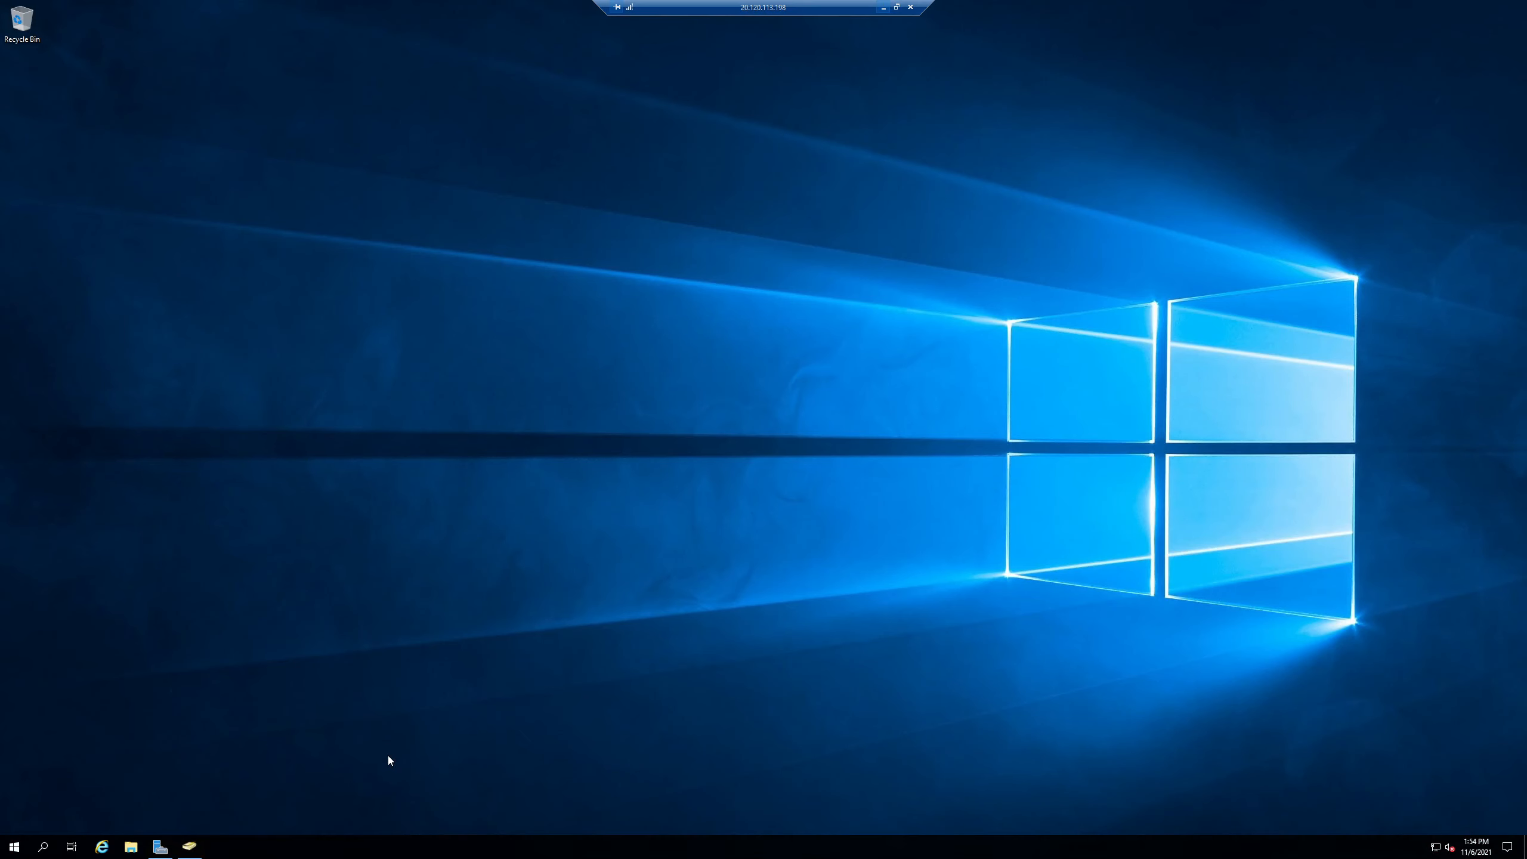
{"action": "left_click", "coordinate": [809, 437]}
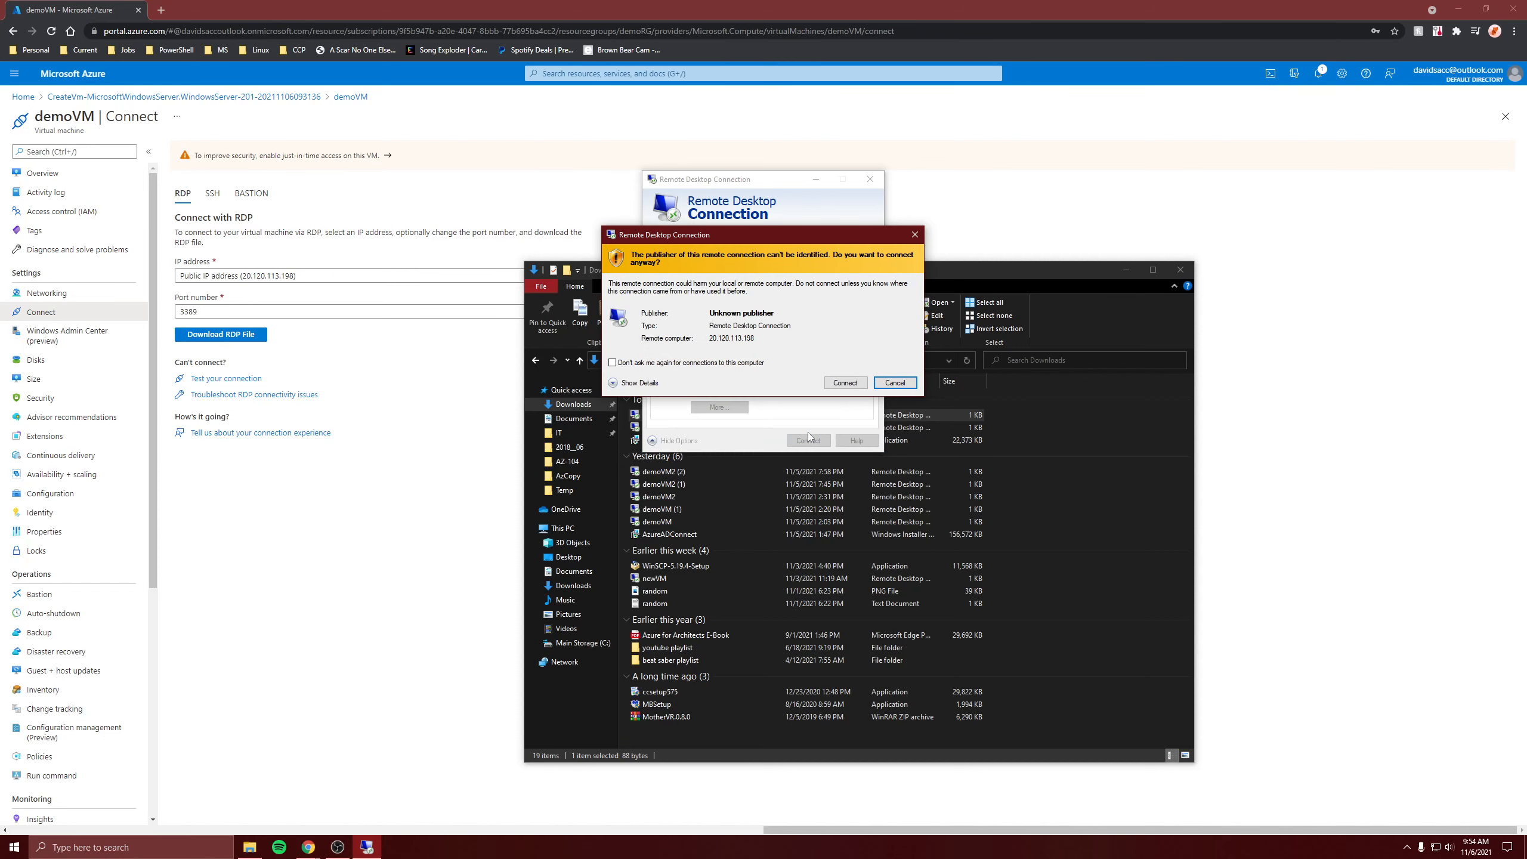
{"action": "left_click", "coordinate": [848, 383]}
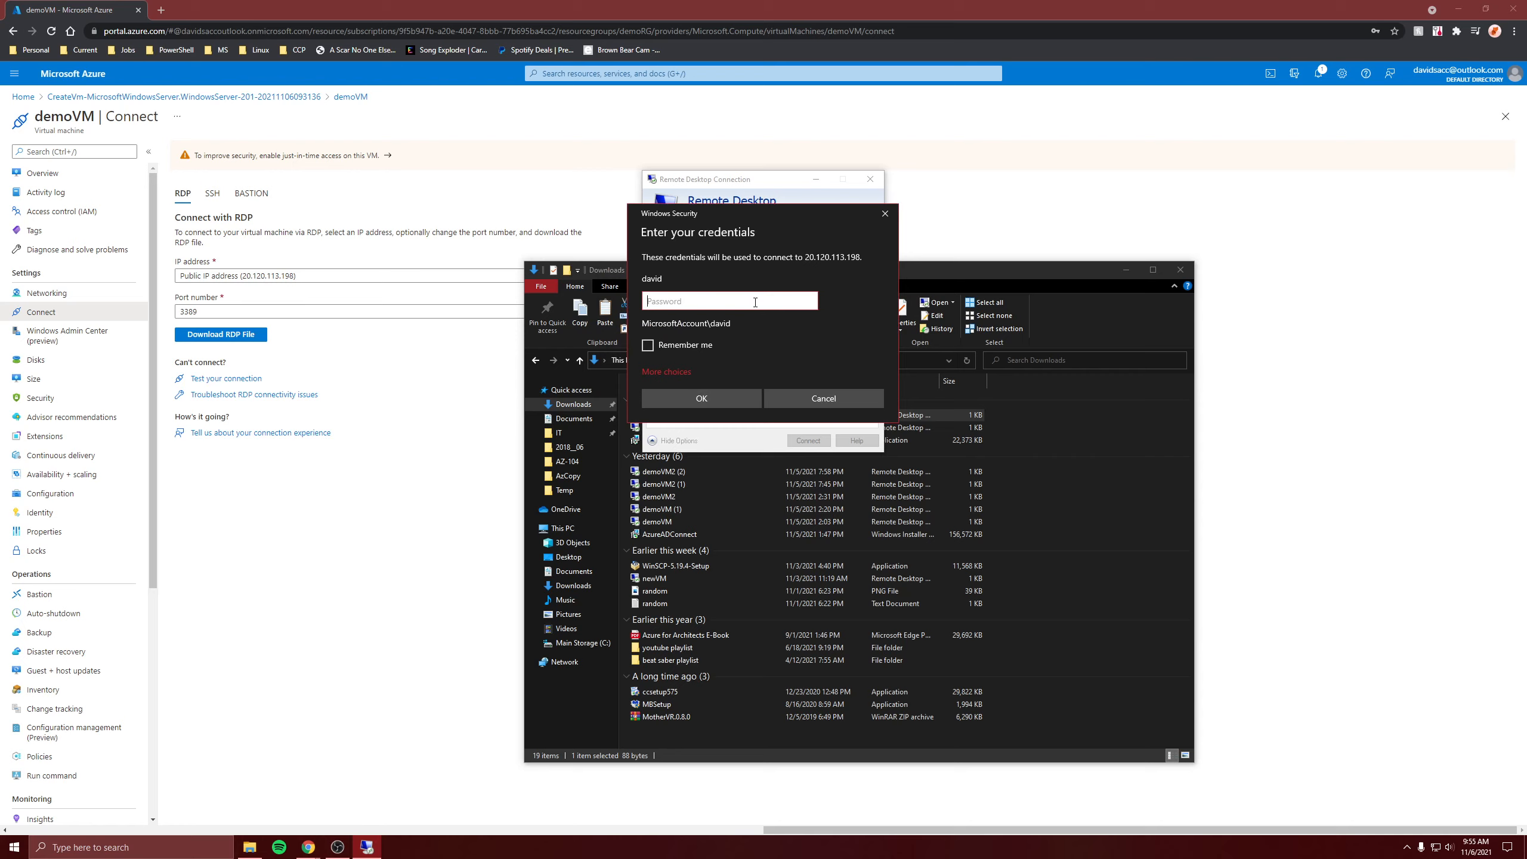
{"action": "type", "text": "•"}
{"action": "left_click", "coordinate": [740, 397]}
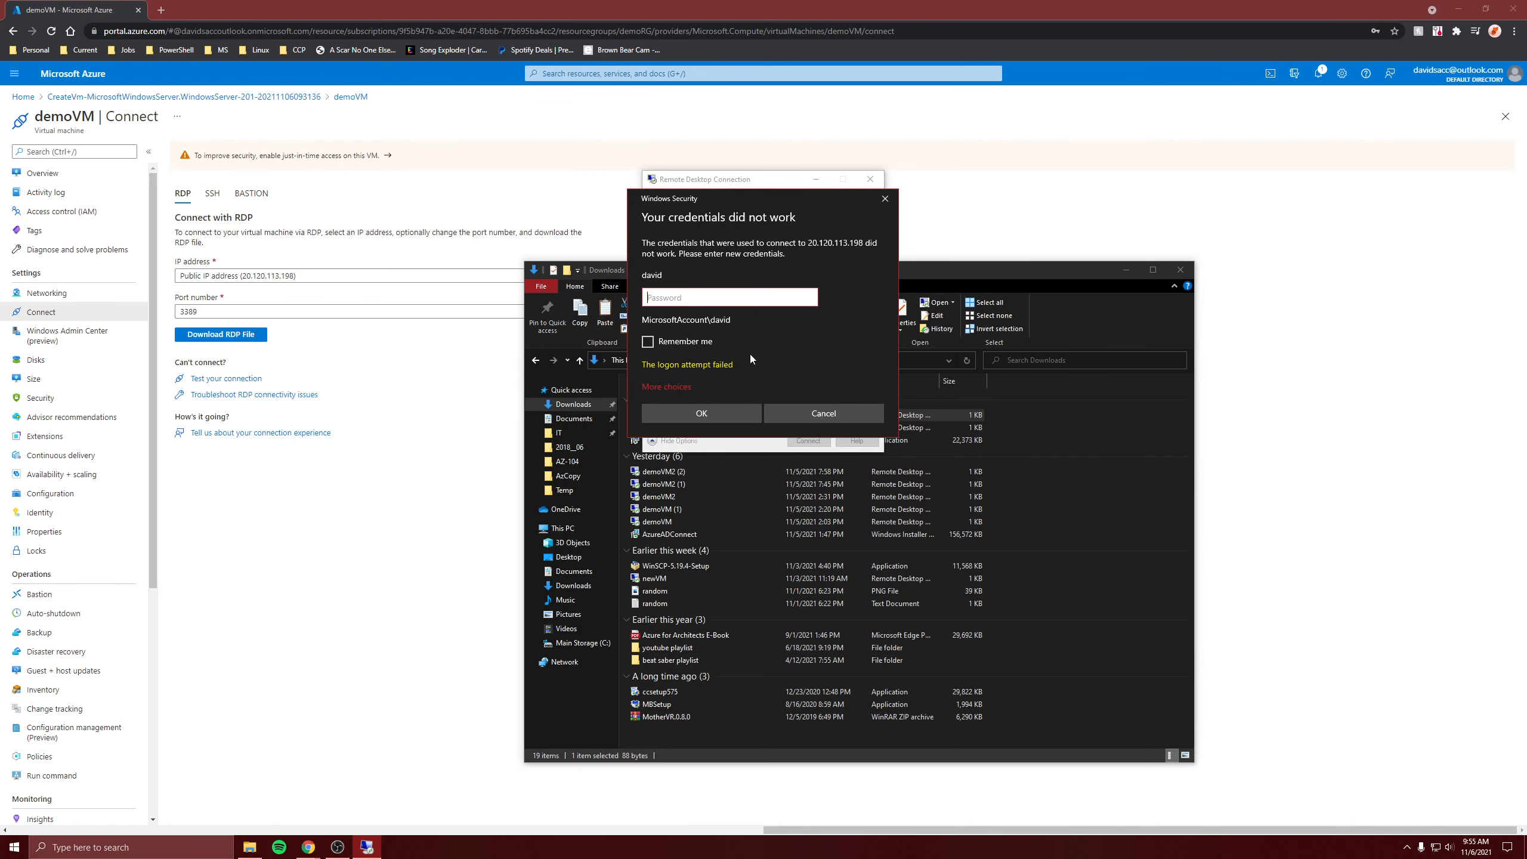
{"action": "type", "text": "•••"}
{"action": "left_click", "coordinate": [715, 414]}
{"action": "left_click", "coordinate": [784, 415]}
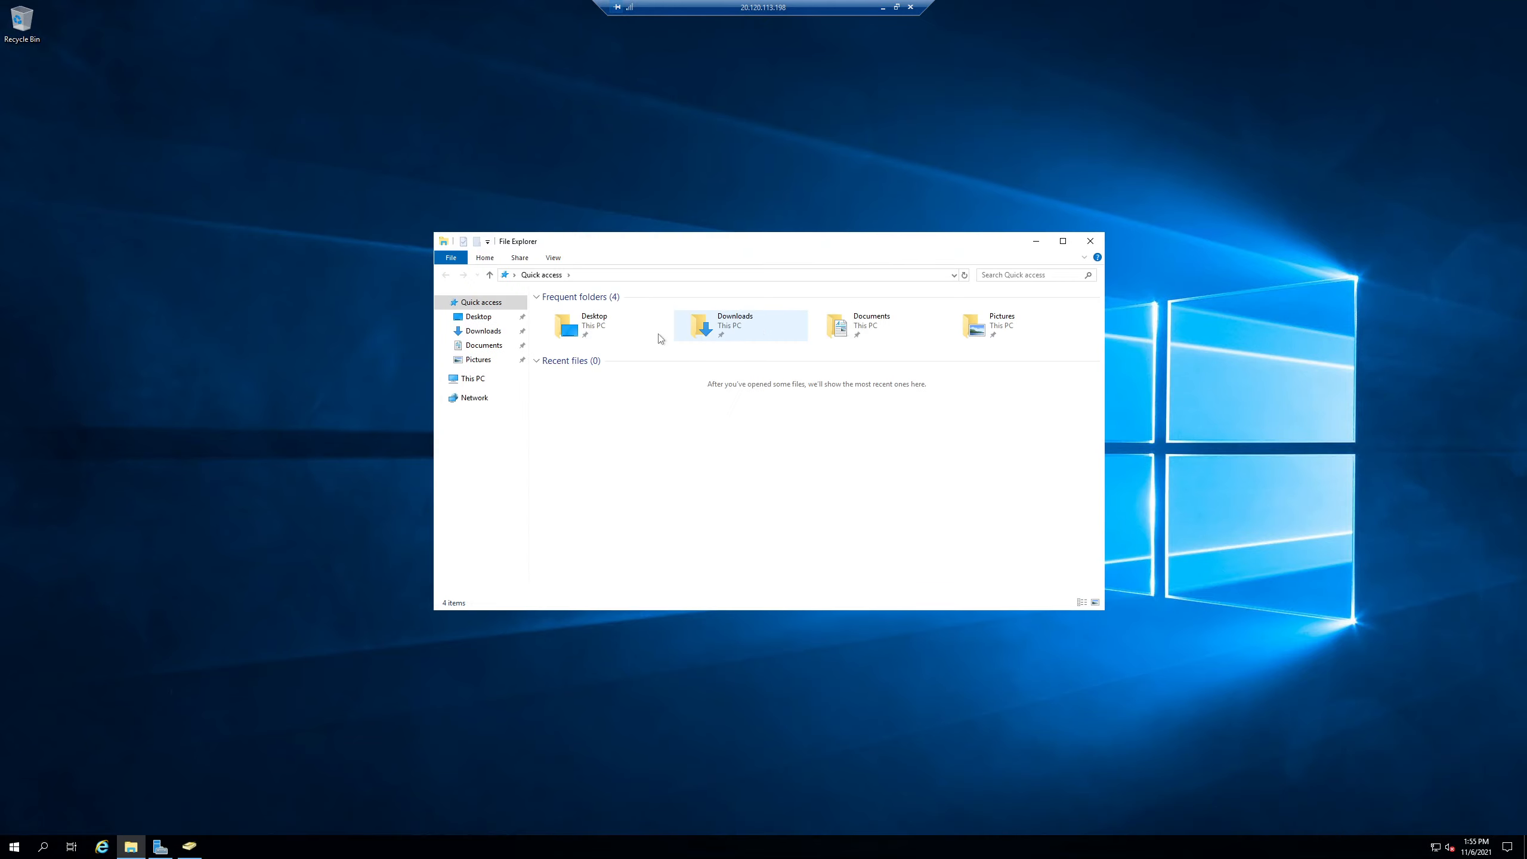
Open the Temp folder on the redirected local C drive.
{"action": "left_click", "coordinate": [471, 382]}
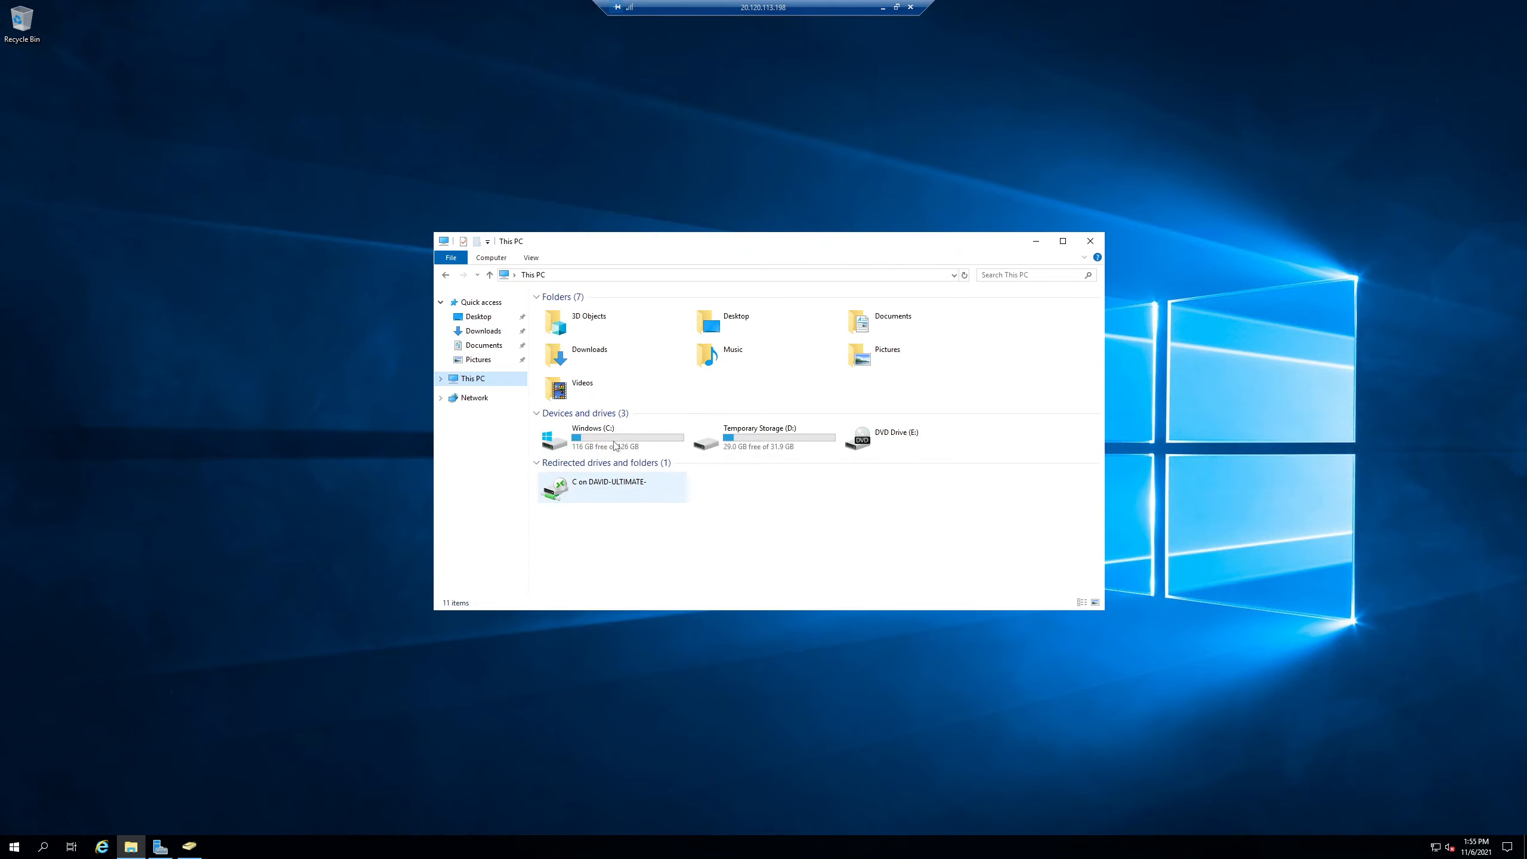
{"action": "double_click", "coordinate": [615, 486]}
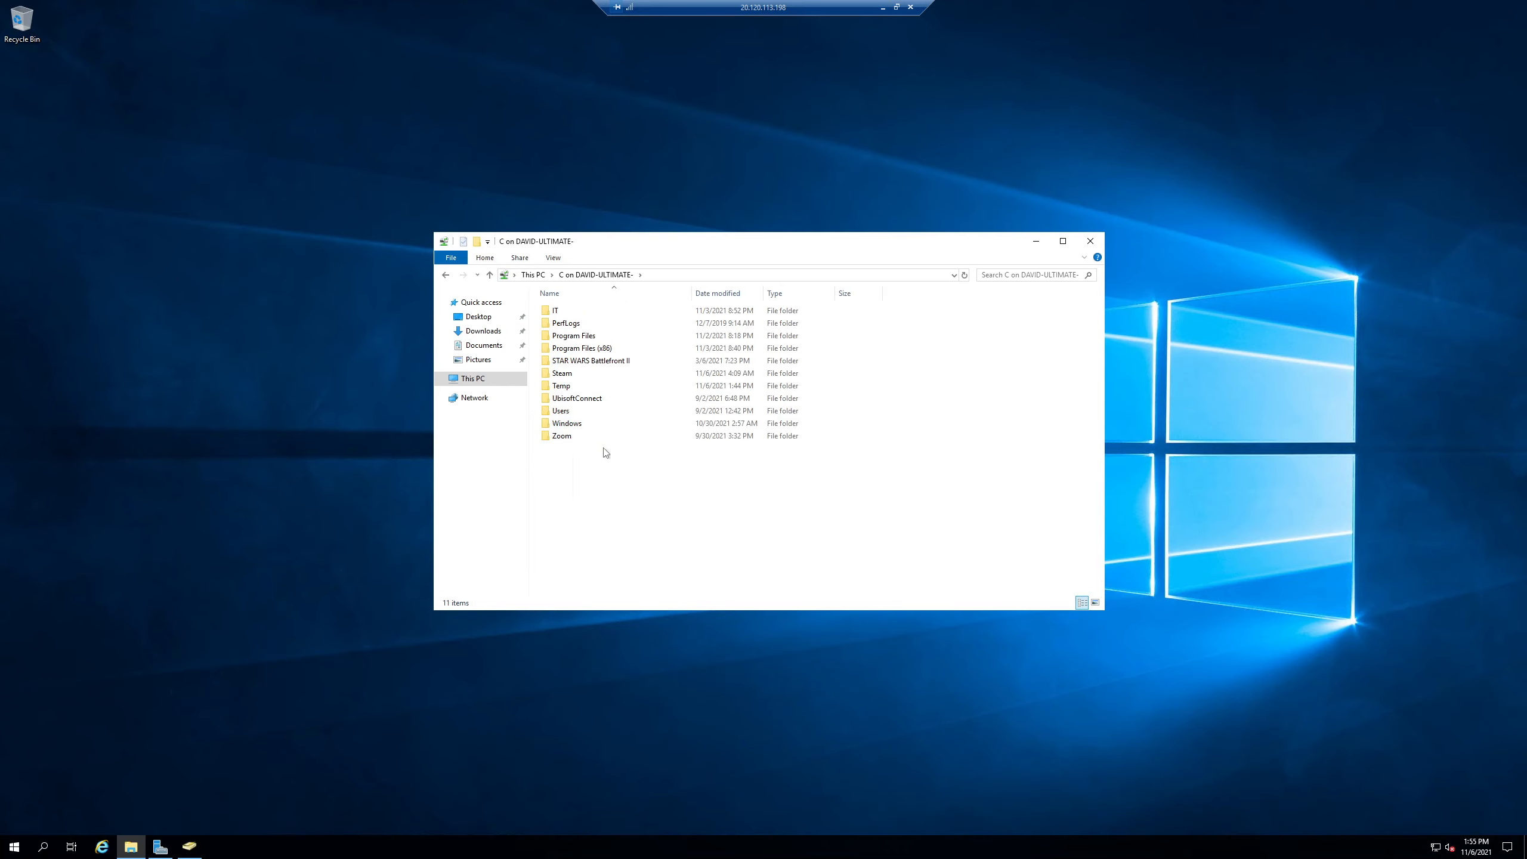
{"action": "double_click", "coordinate": [587, 386]}
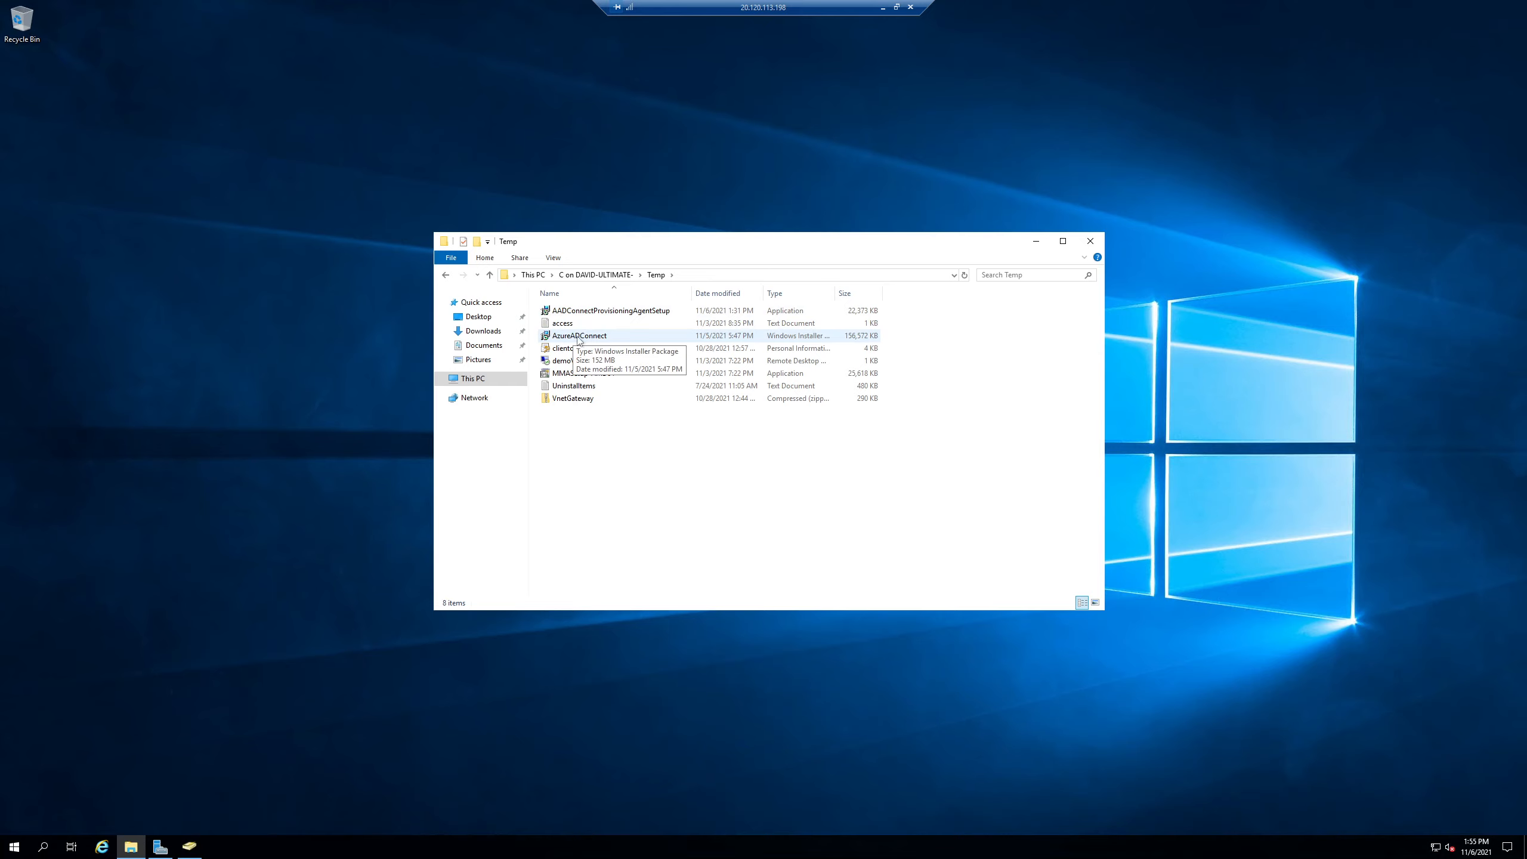
Try to run the AzureADConnect installer directly from the redirected Temp folder.
{"action": "left_click", "coordinate": [583, 337]}
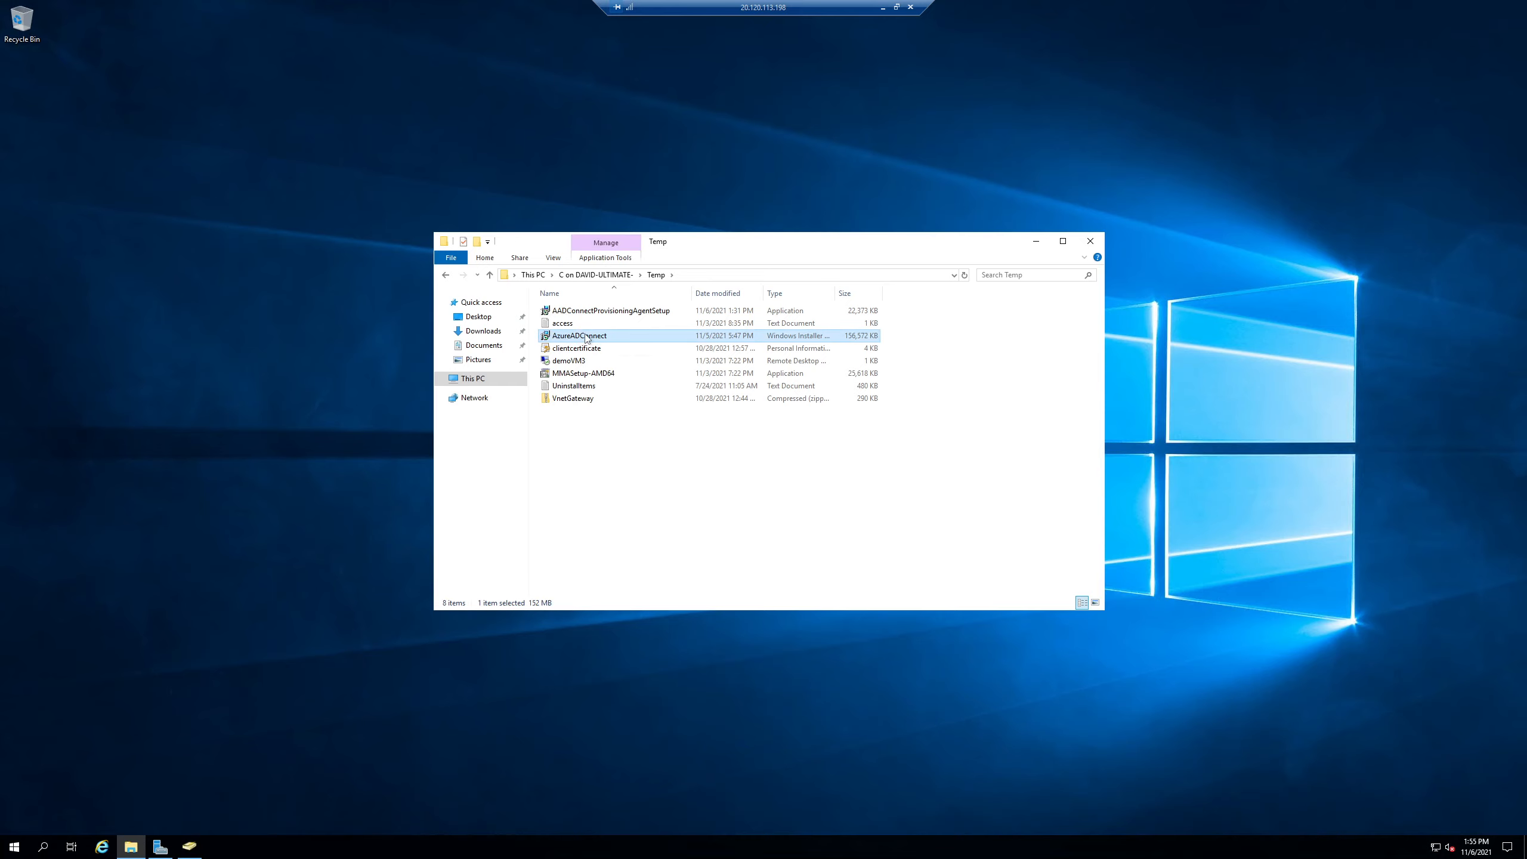
{"action": "double_click", "coordinate": [586, 338]}
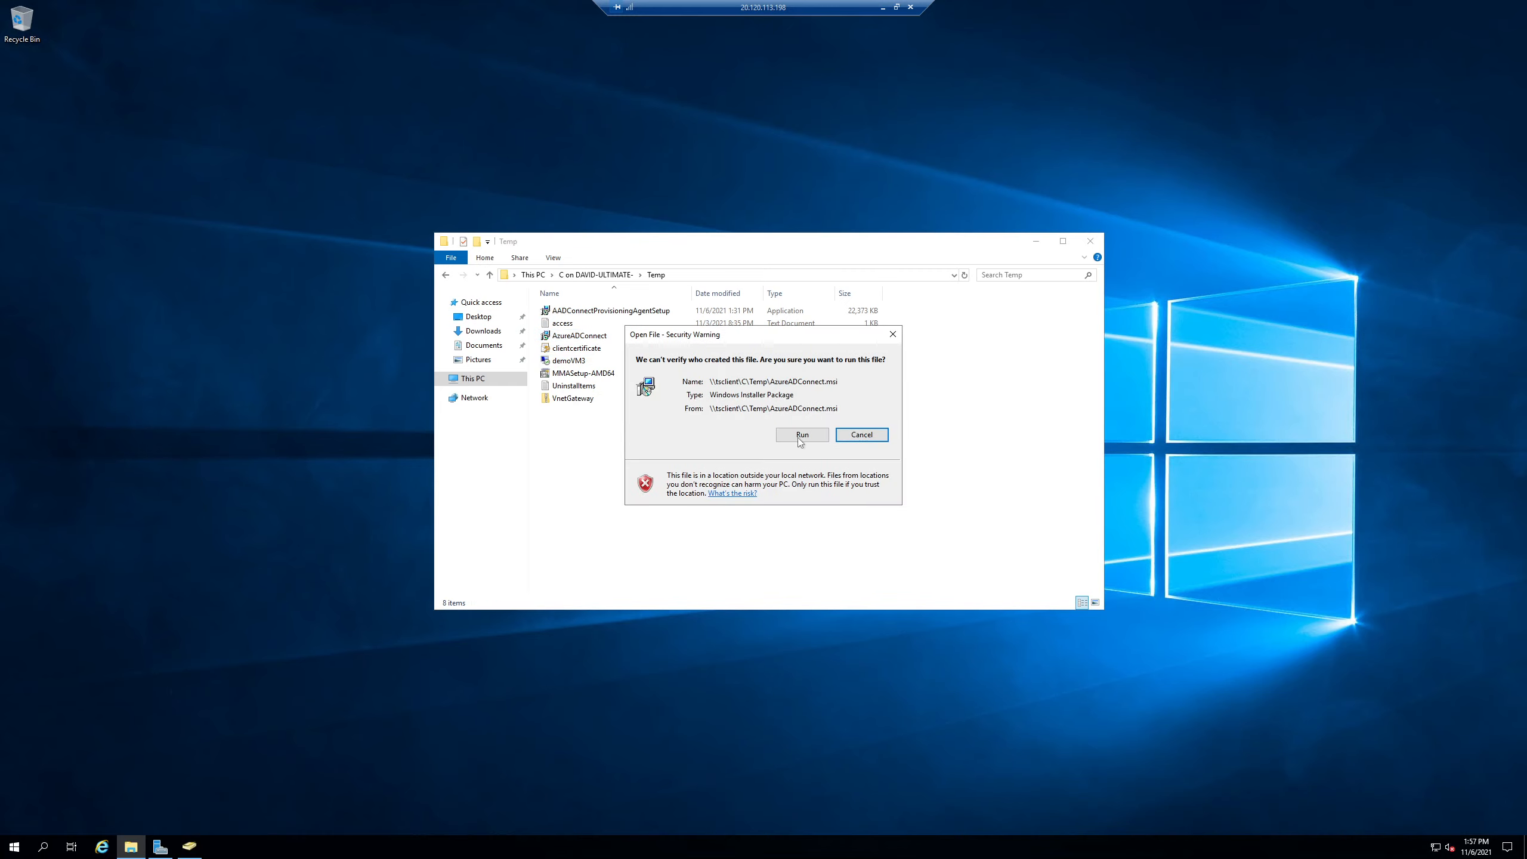
{"action": "left_click", "coordinate": [796, 437]}
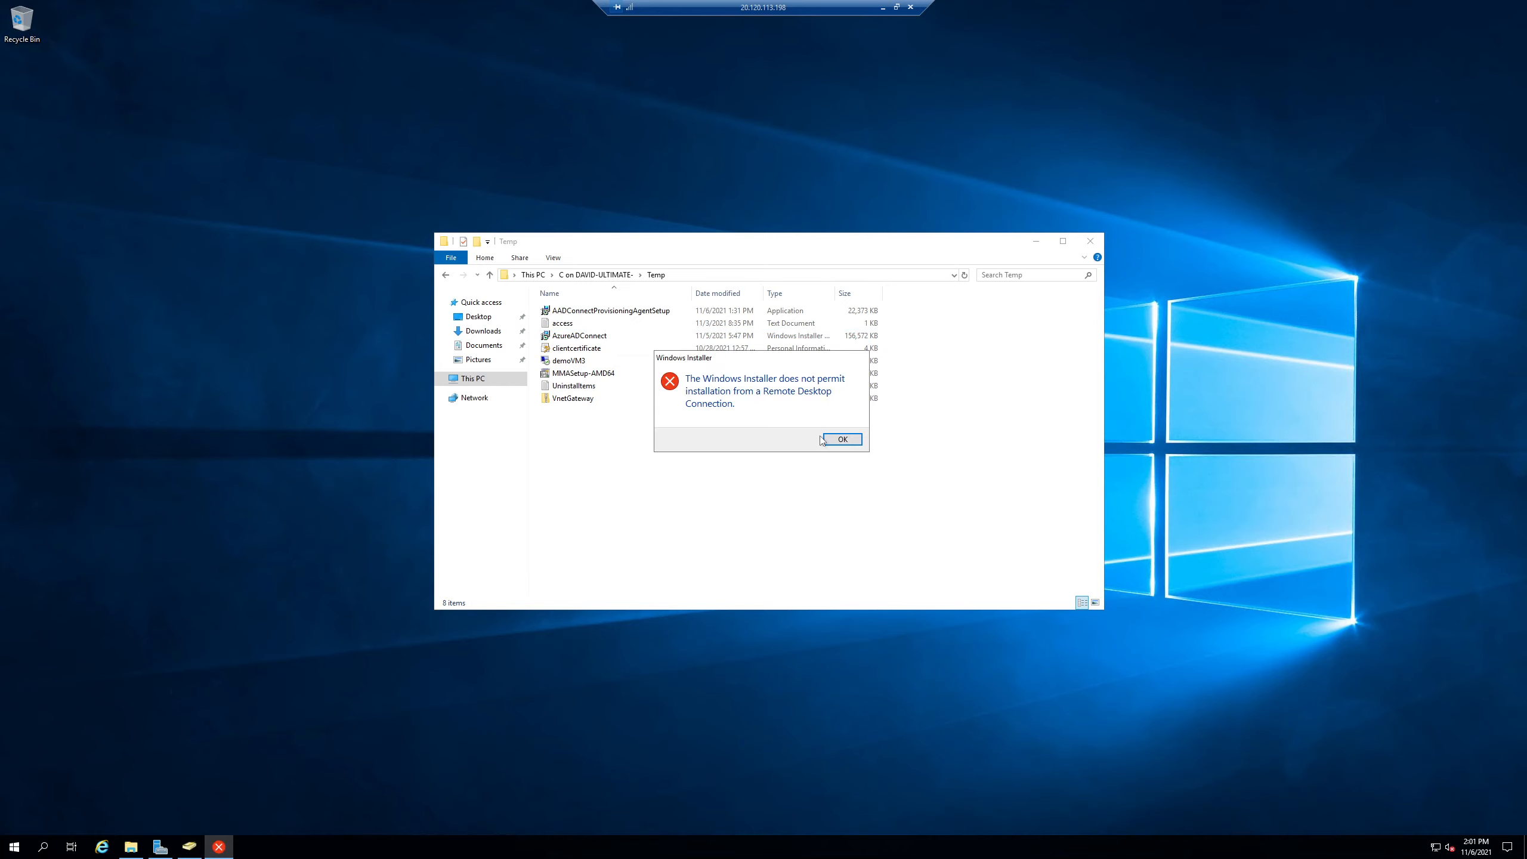
{"action": "left_click", "coordinate": [843, 441]}
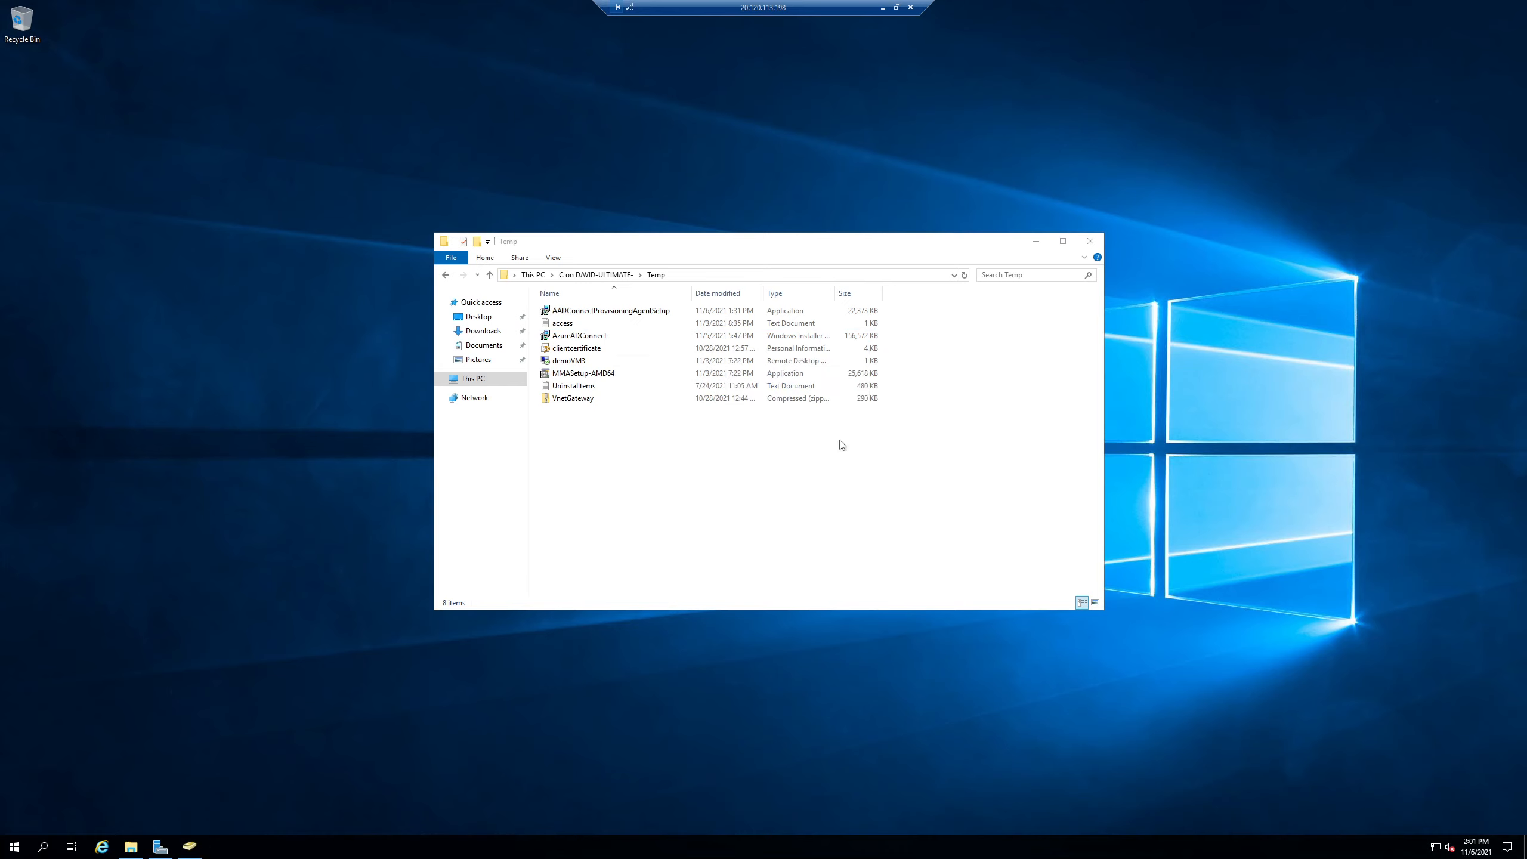
Copy the AzureADConnect installer from the Temp folder to the server's desktop, run it from there and minimize the folder window.
{"action": "left_click", "coordinate": [592, 341]}
{"action": "left_click_drag", "start_coordinate": [593, 341], "coordinate": [306, 283]}
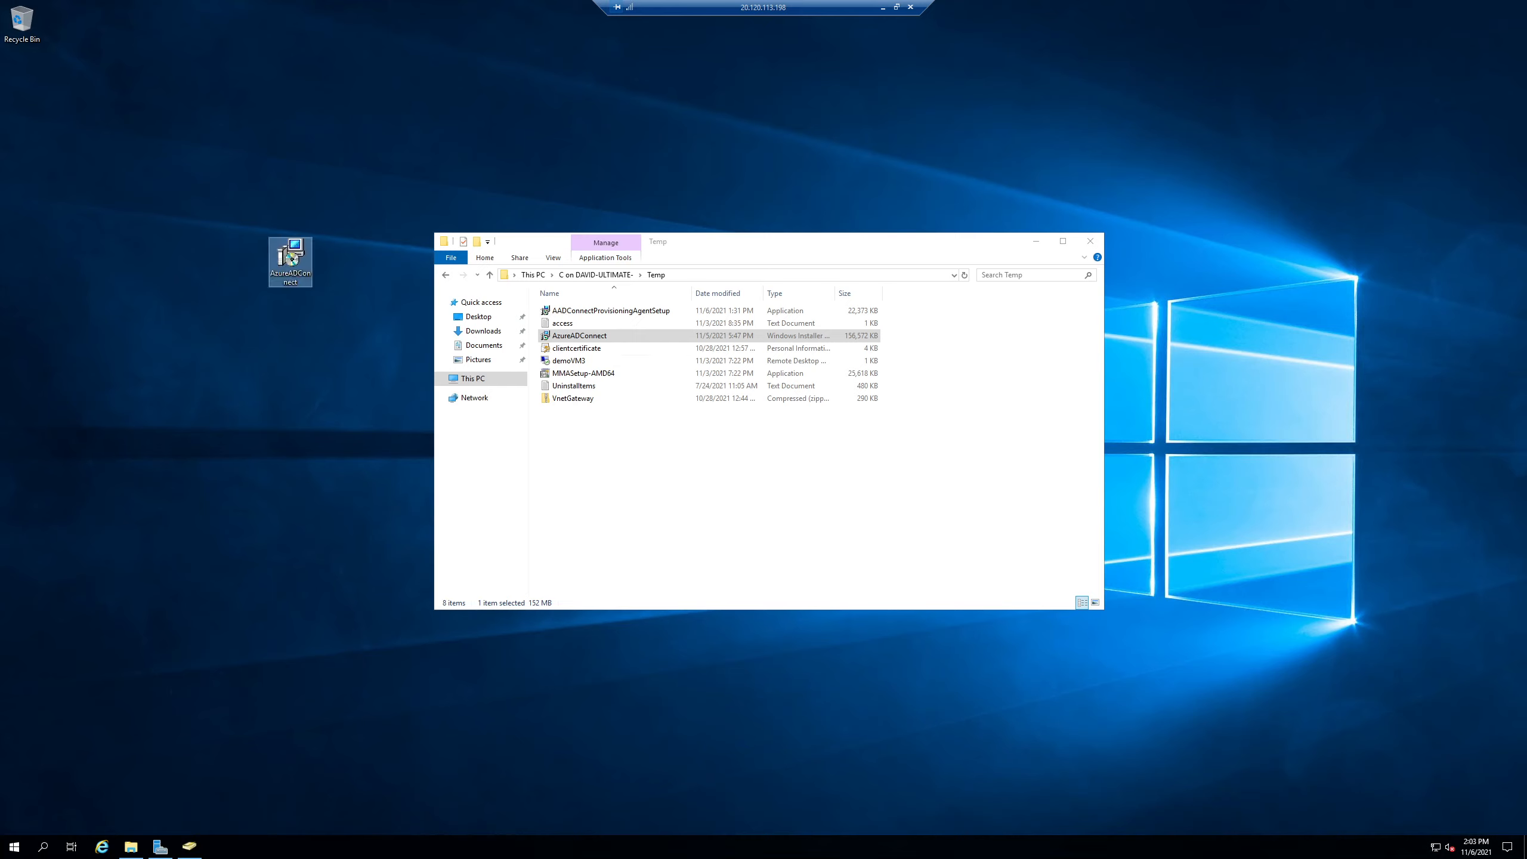
{"action": "double_click", "coordinate": [304, 263]}
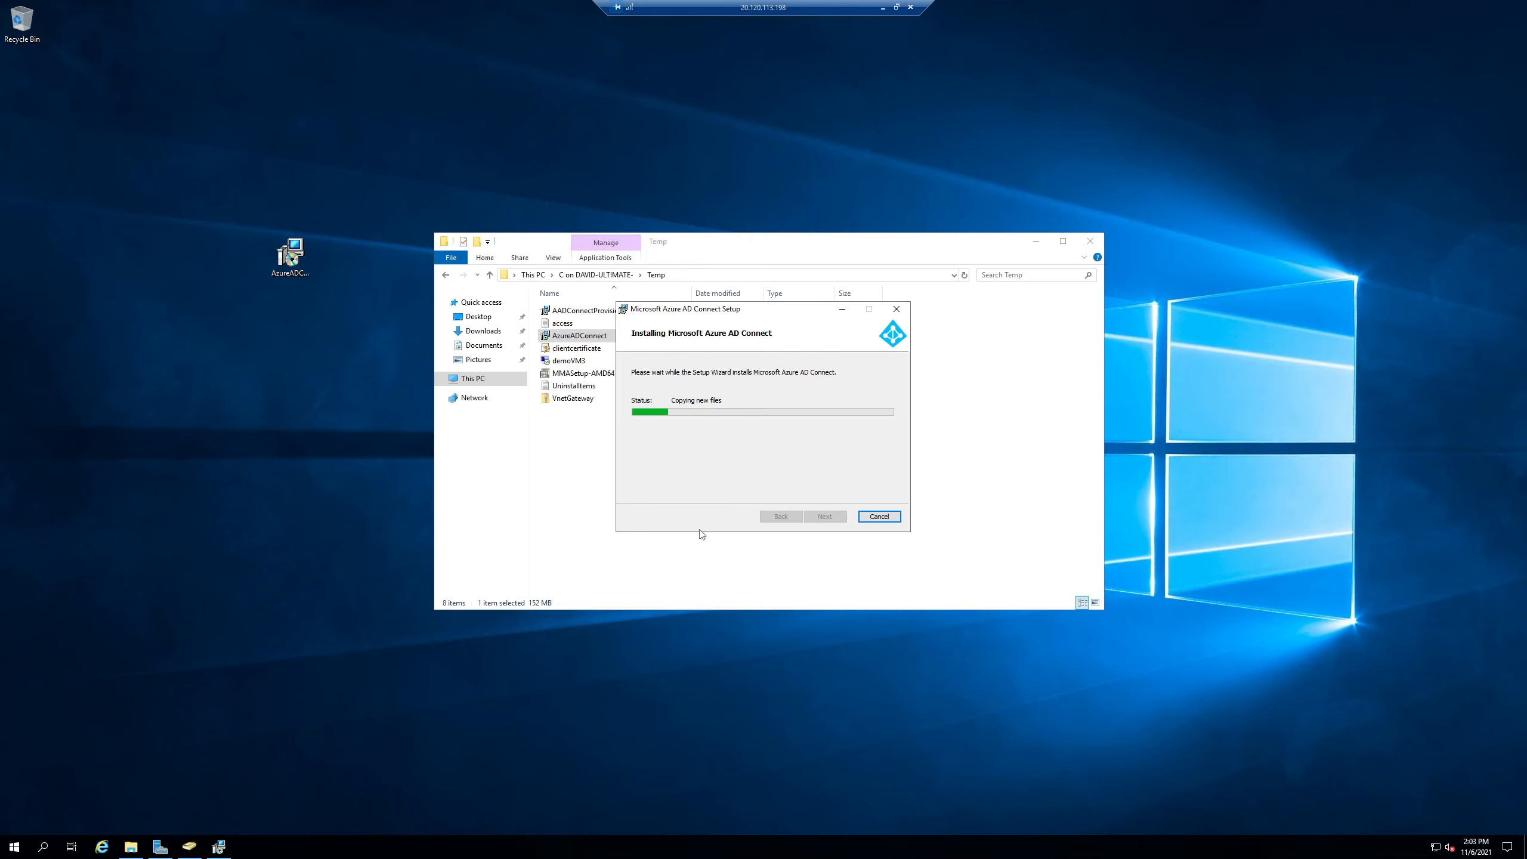
{"action": "left_click", "coordinate": [1035, 241]}
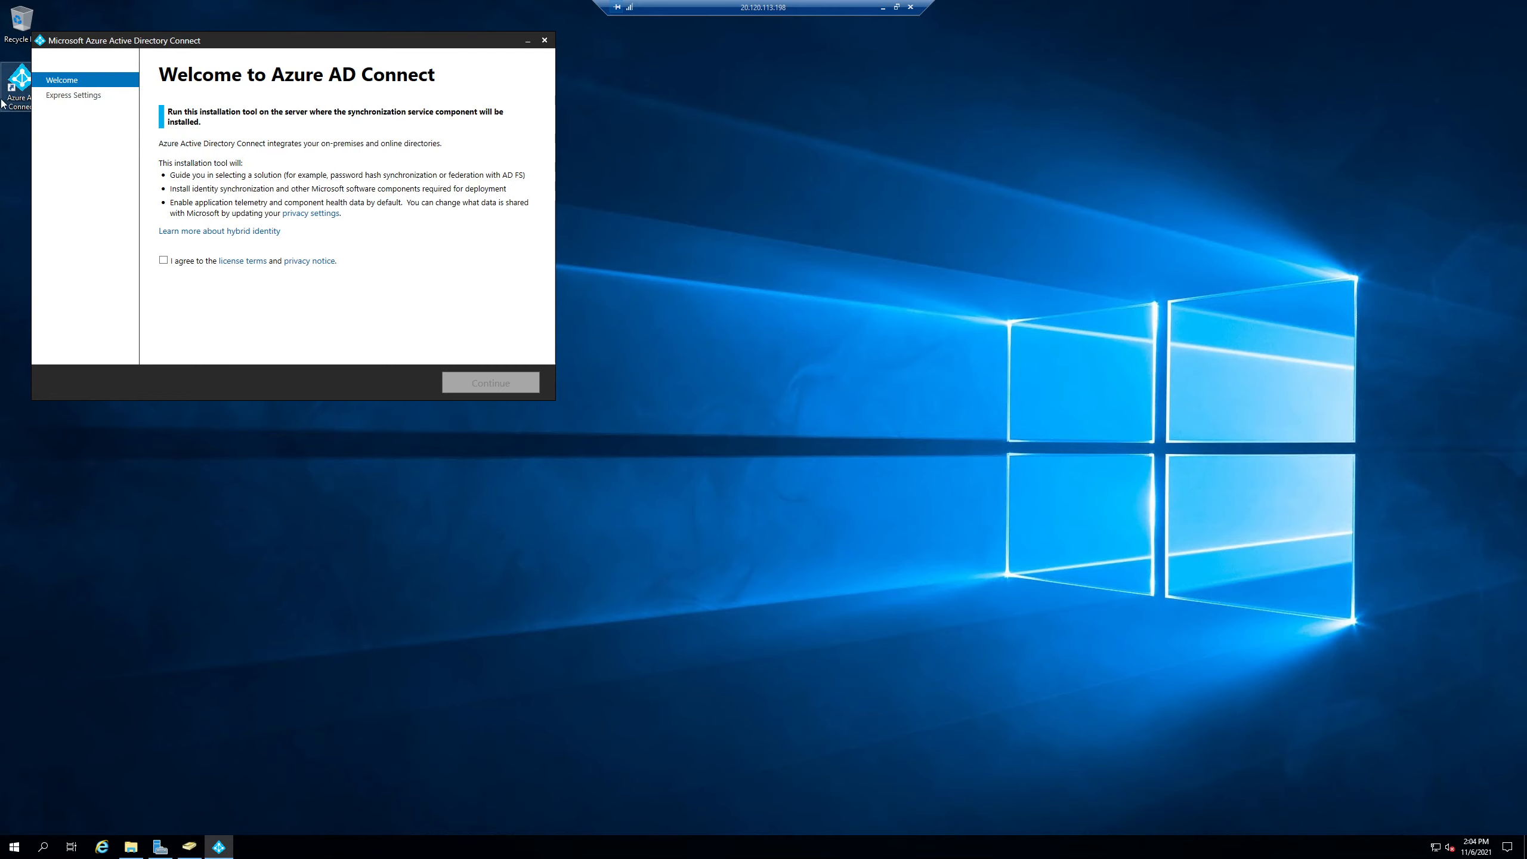
Agree to the Azure AD Connect license terms and privacy notice, and choose the express settings.
{"action": "left_click", "coordinate": [163, 261]}
{"action": "left_click", "coordinate": [488, 379]}
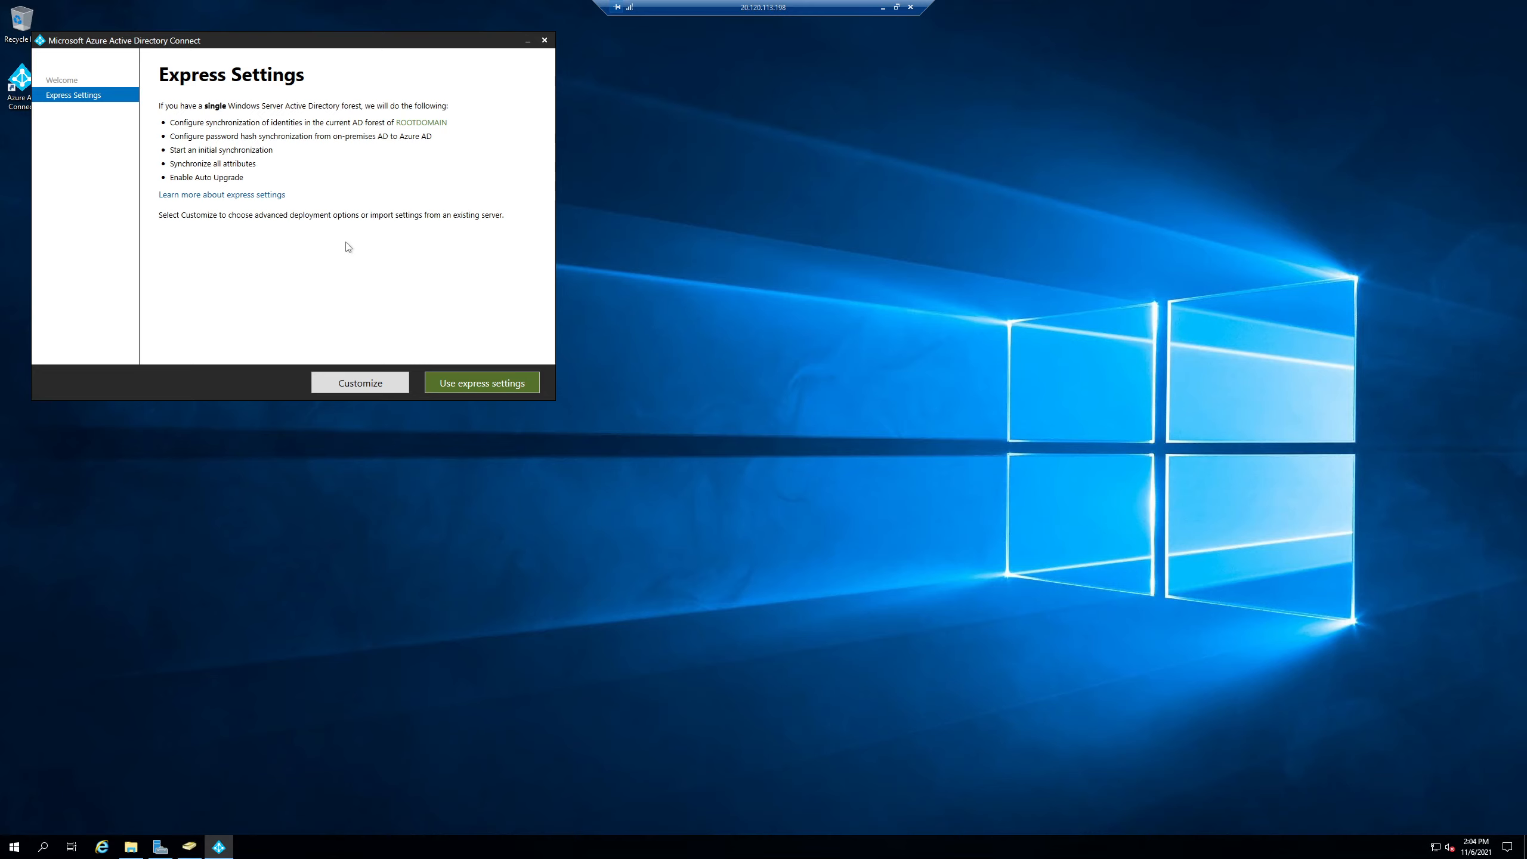
{"action": "left_click", "coordinate": [488, 391]}
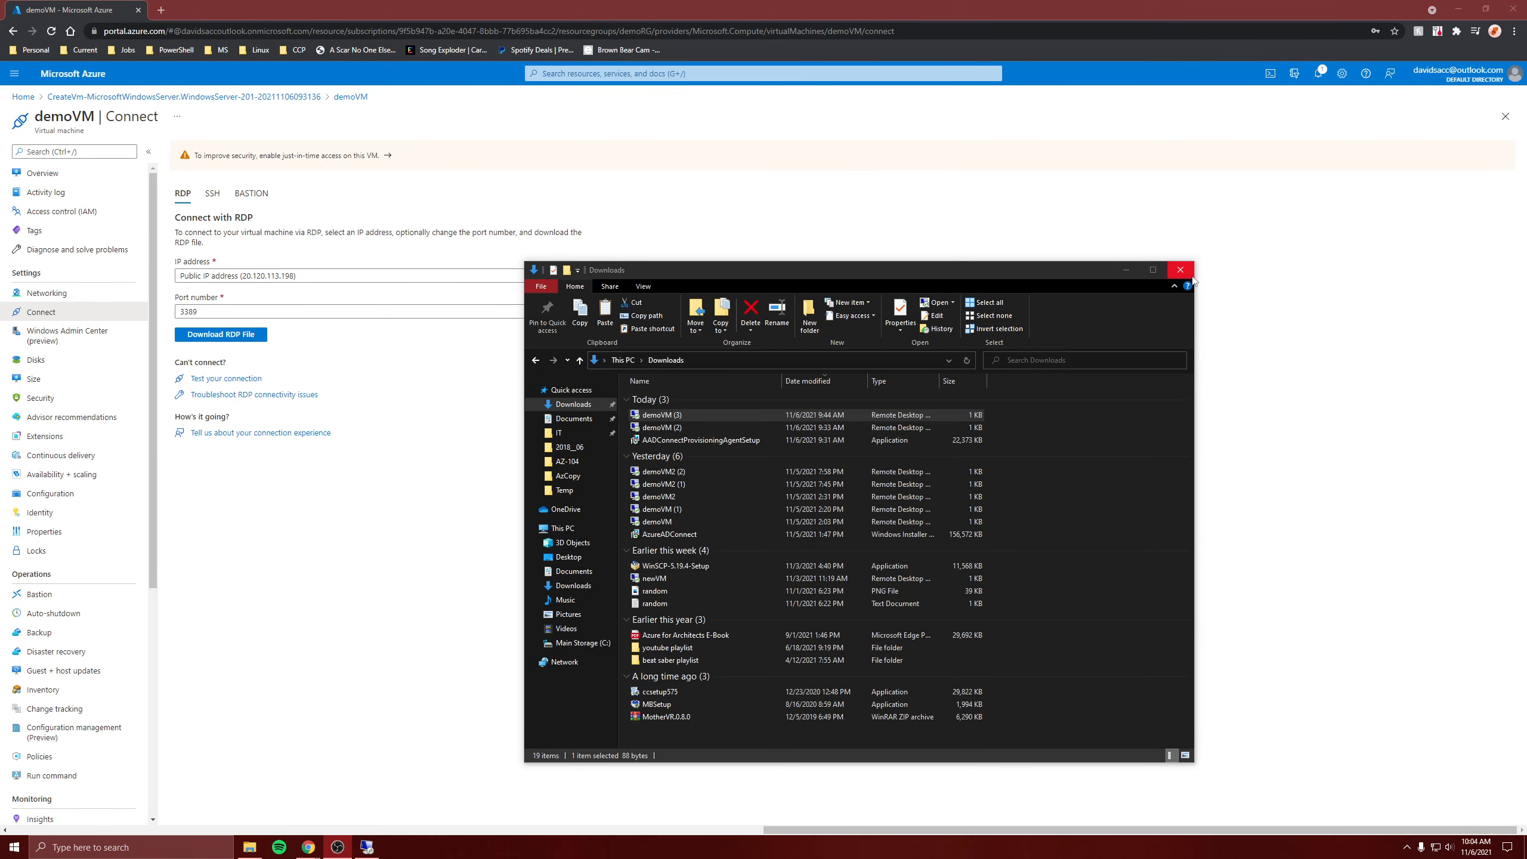
Switch to the local Azure portal and copy the sync user's principal name from its Azure Active Directory profile.
{"action": "left_click", "coordinate": [1180, 270]}
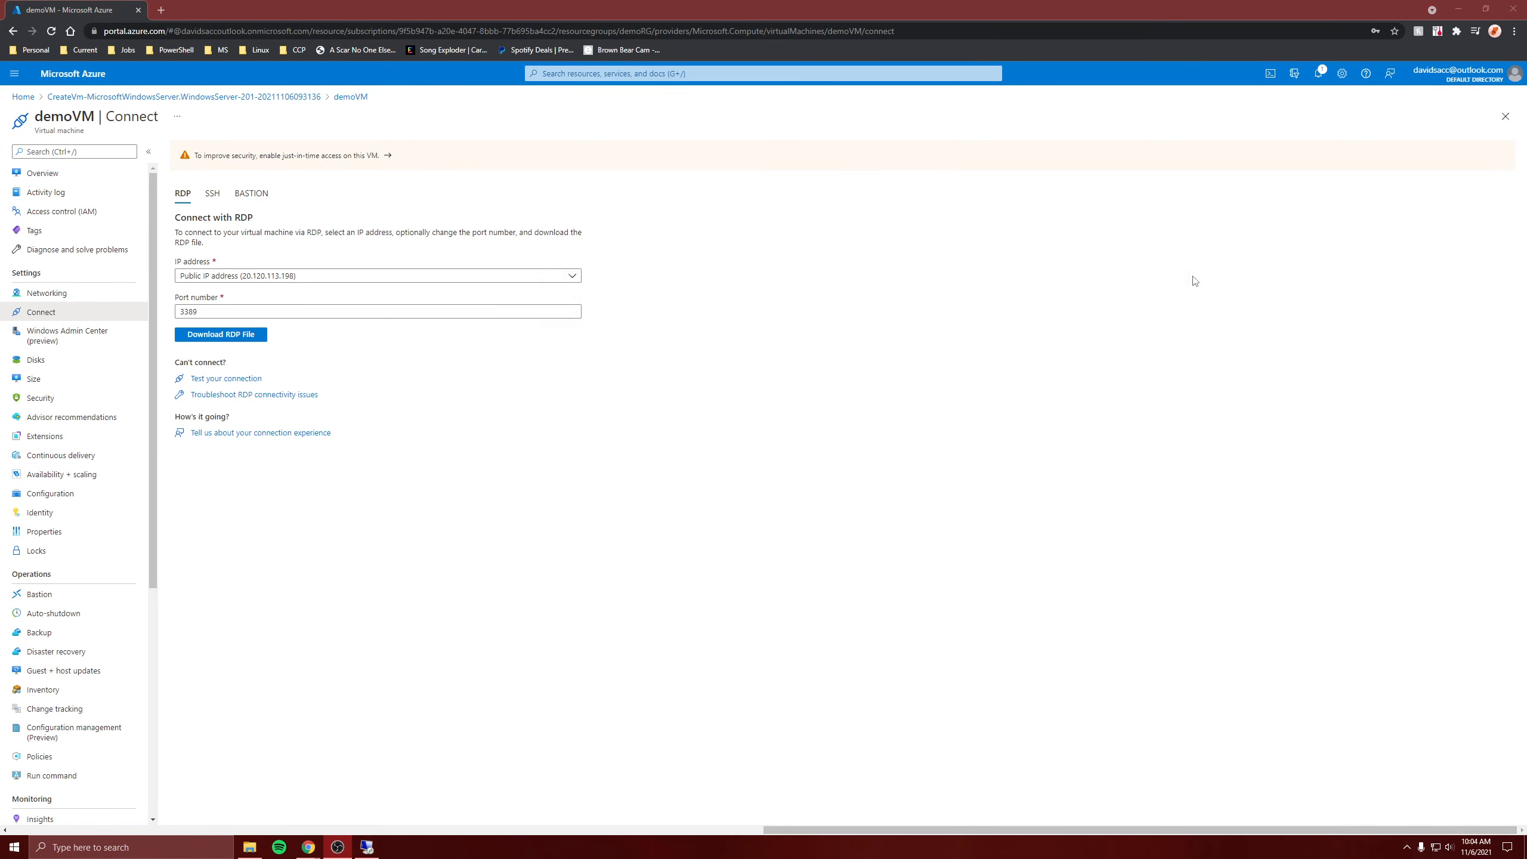
{"action": "left_click", "coordinate": [23, 96]}
{"action": "left_click", "coordinate": [548, 155]}
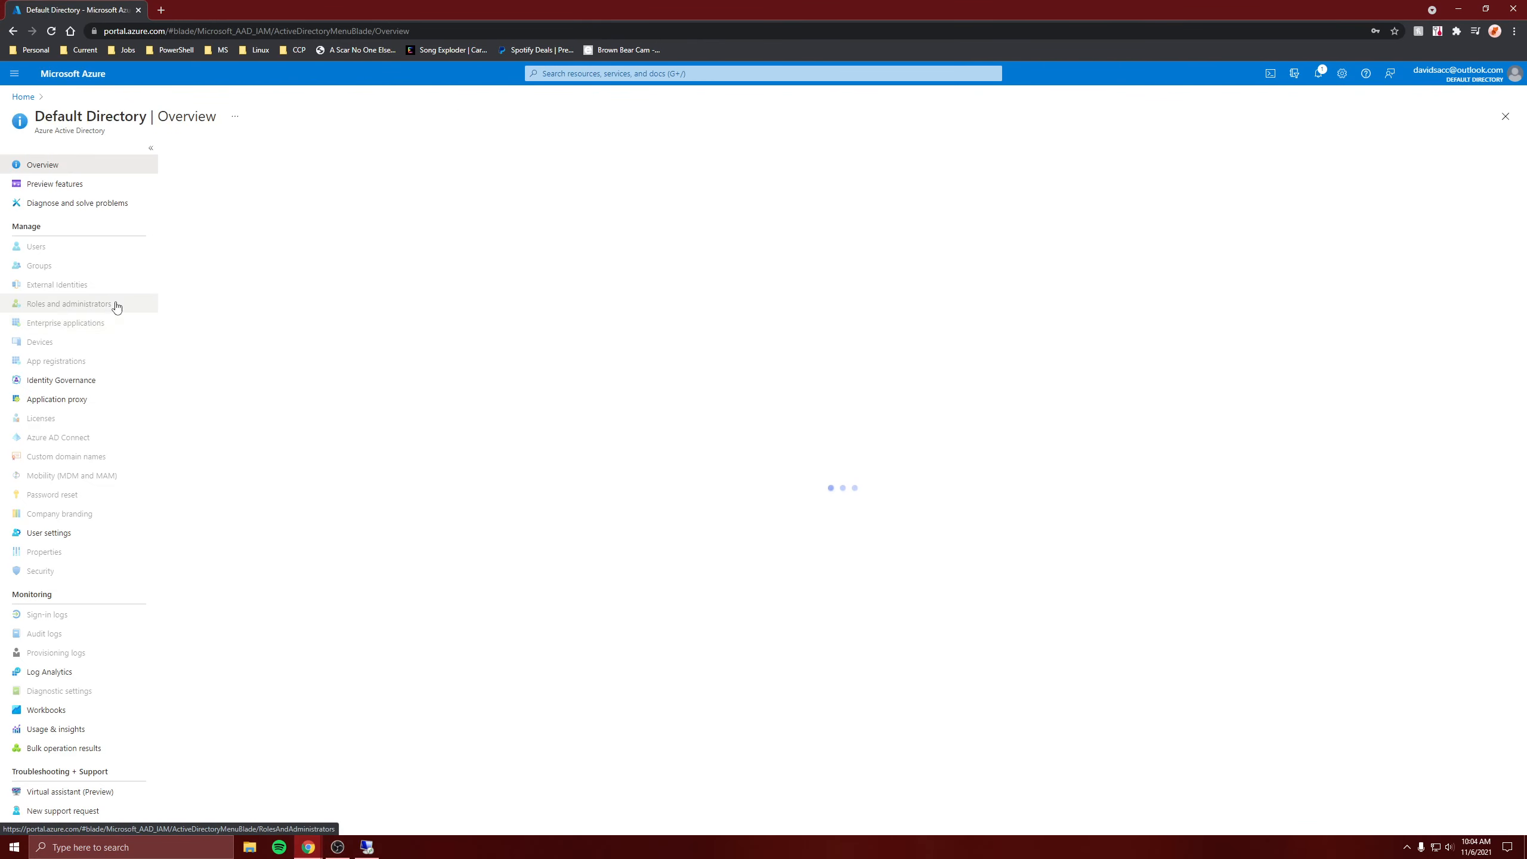
{"action": "left_click", "coordinate": [68, 245]}
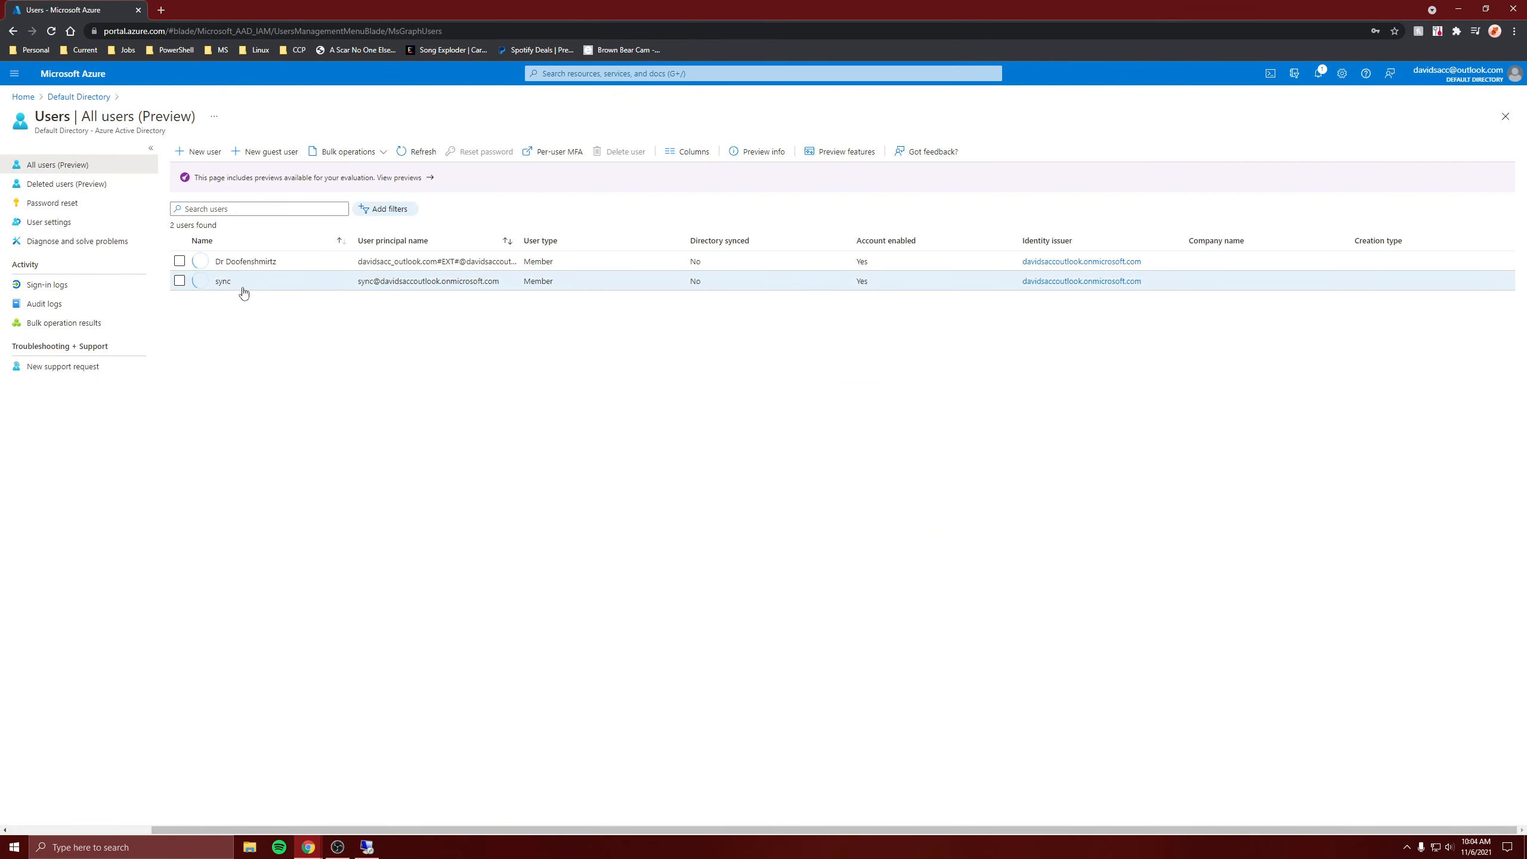
{"action": "left_click", "coordinate": [232, 282]}
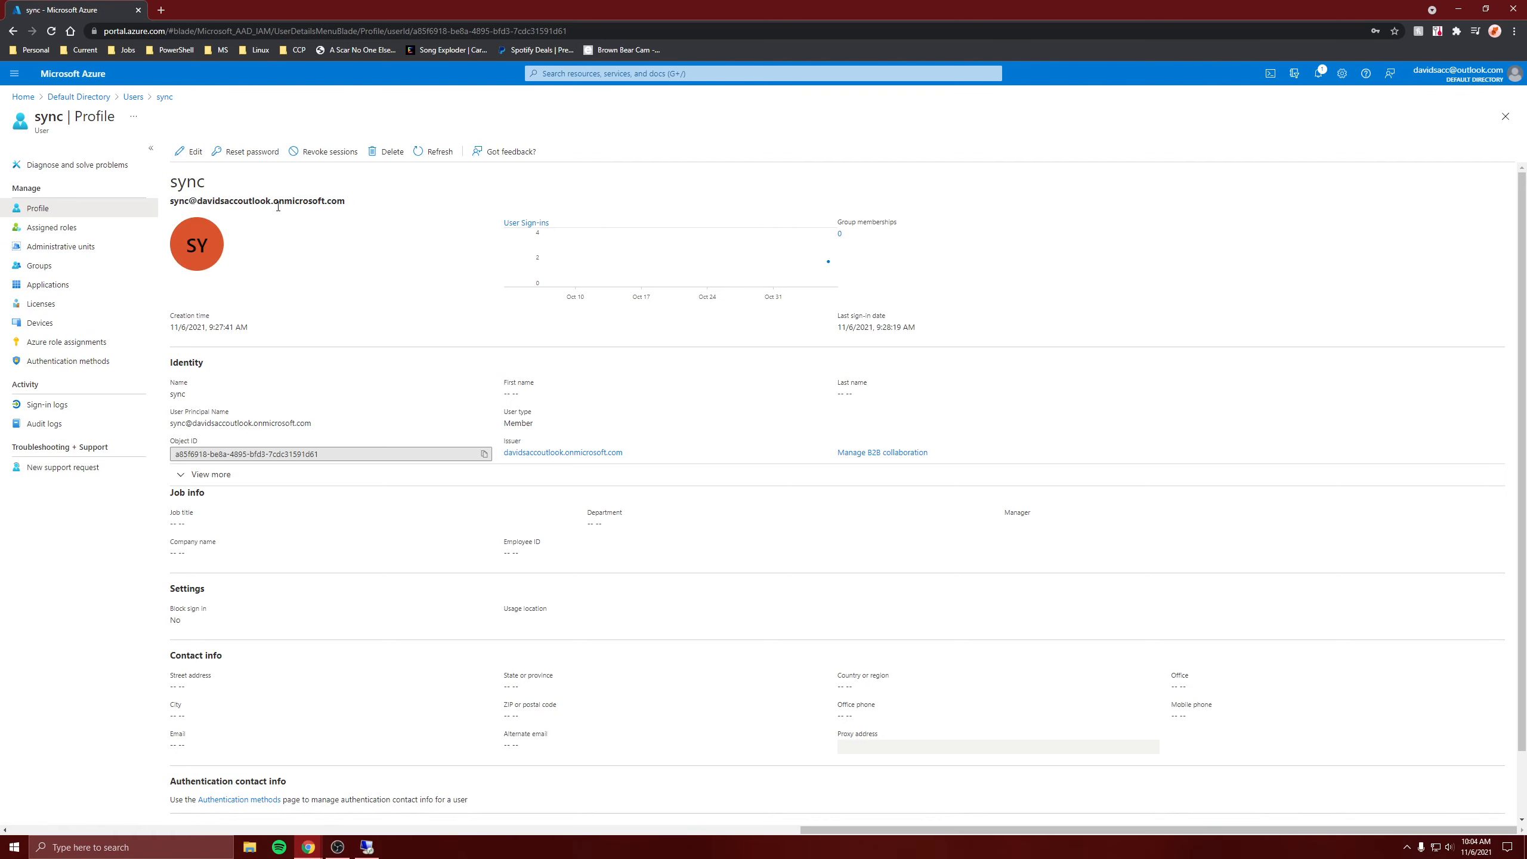
{"action": "left_click_drag", "start_coordinate": [343, 204], "coordinate": [176, 203]}
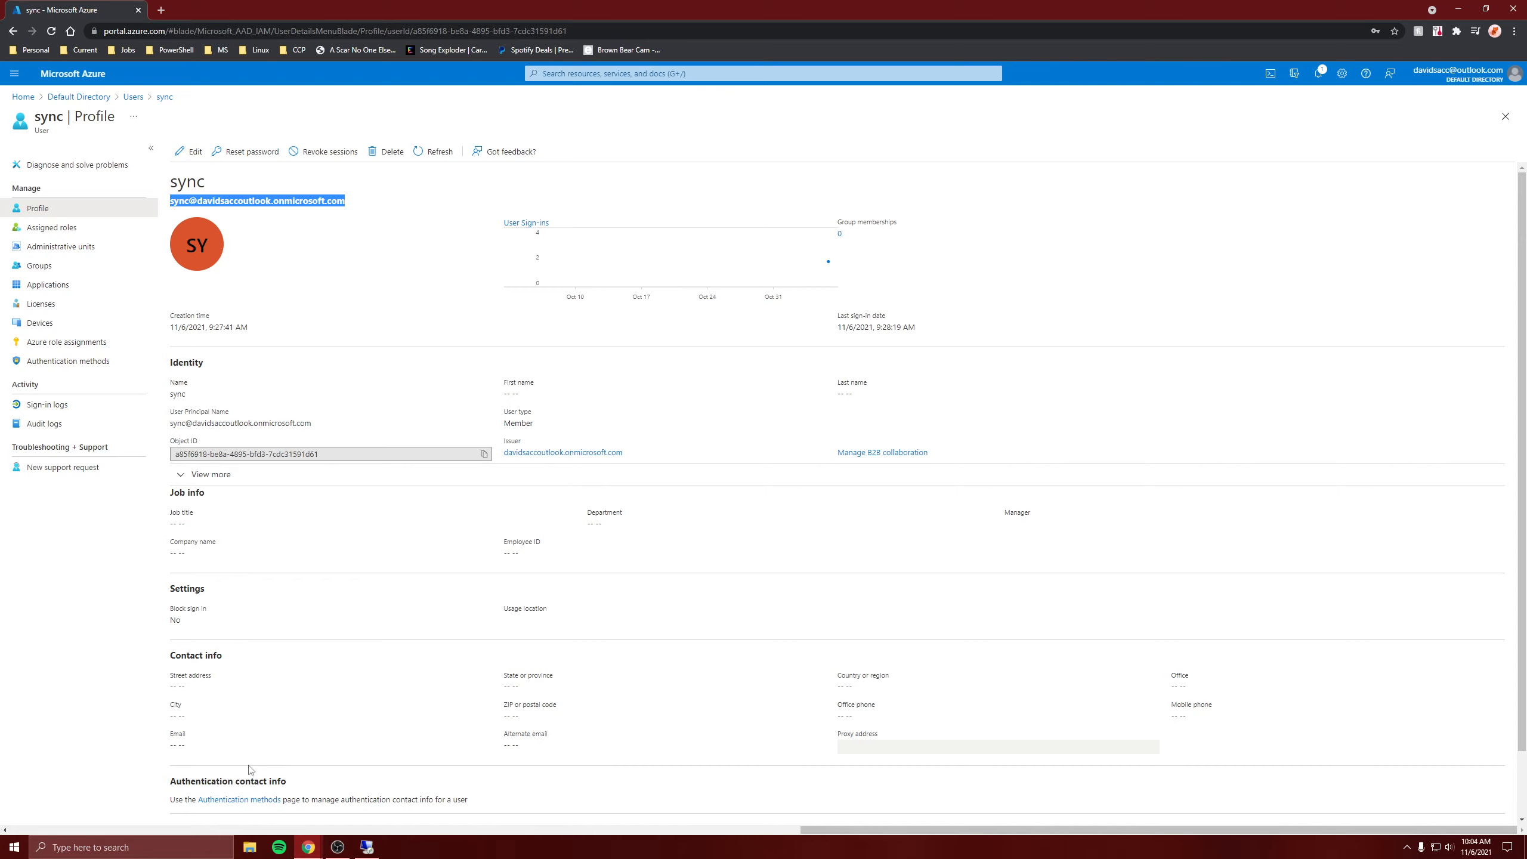
Return to the remote session and submit the sync account's username and password as the Azure AD credentials.
{"action": "left_click", "coordinate": [367, 847]}
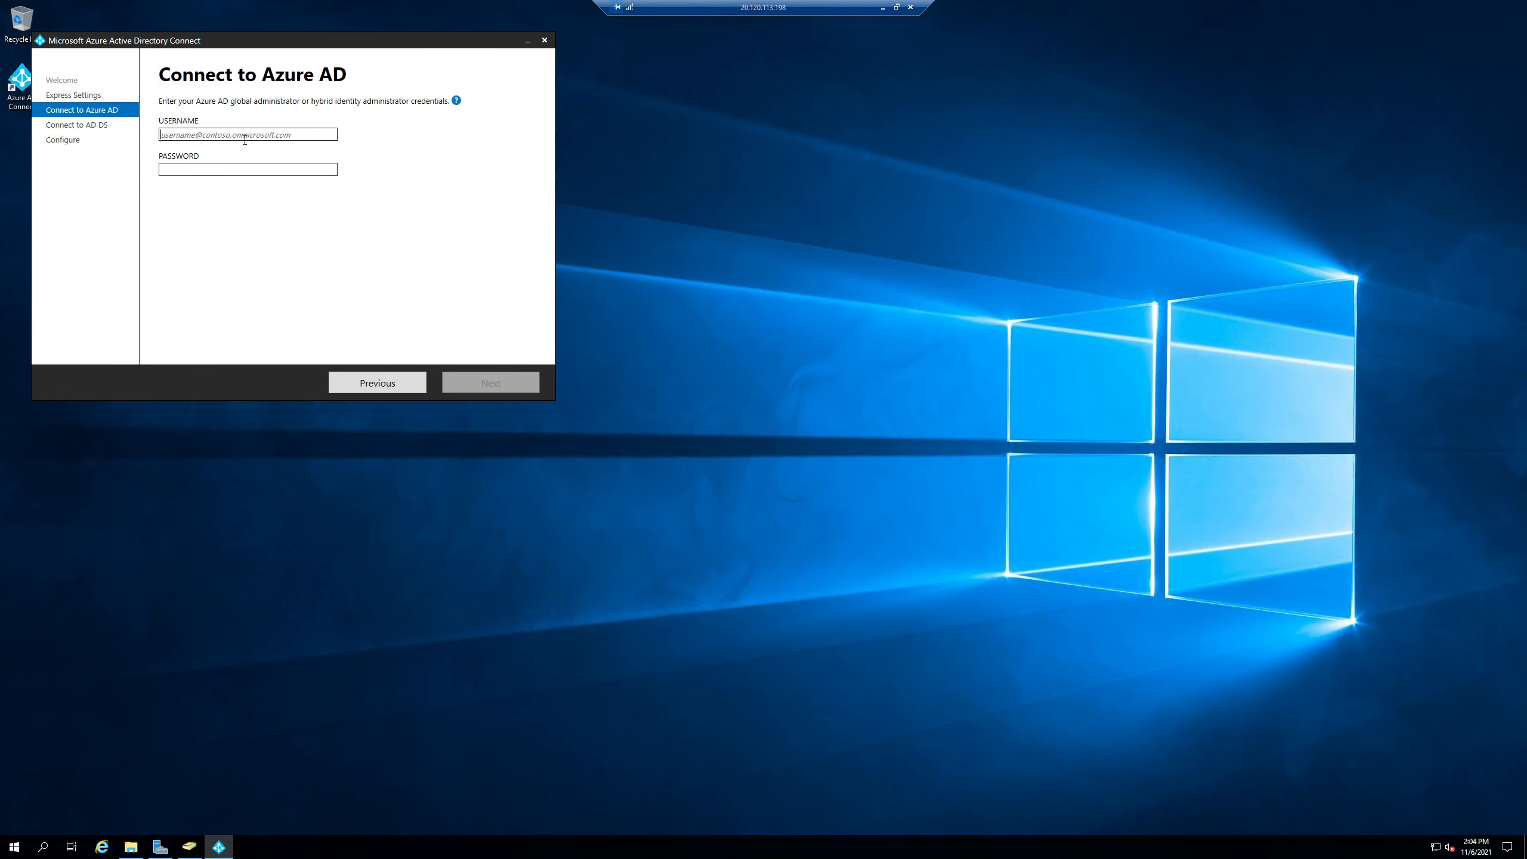
{"action": "key", "text": "ctrl+v"}
{"action": "left_click", "coordinate": [217, 169]}
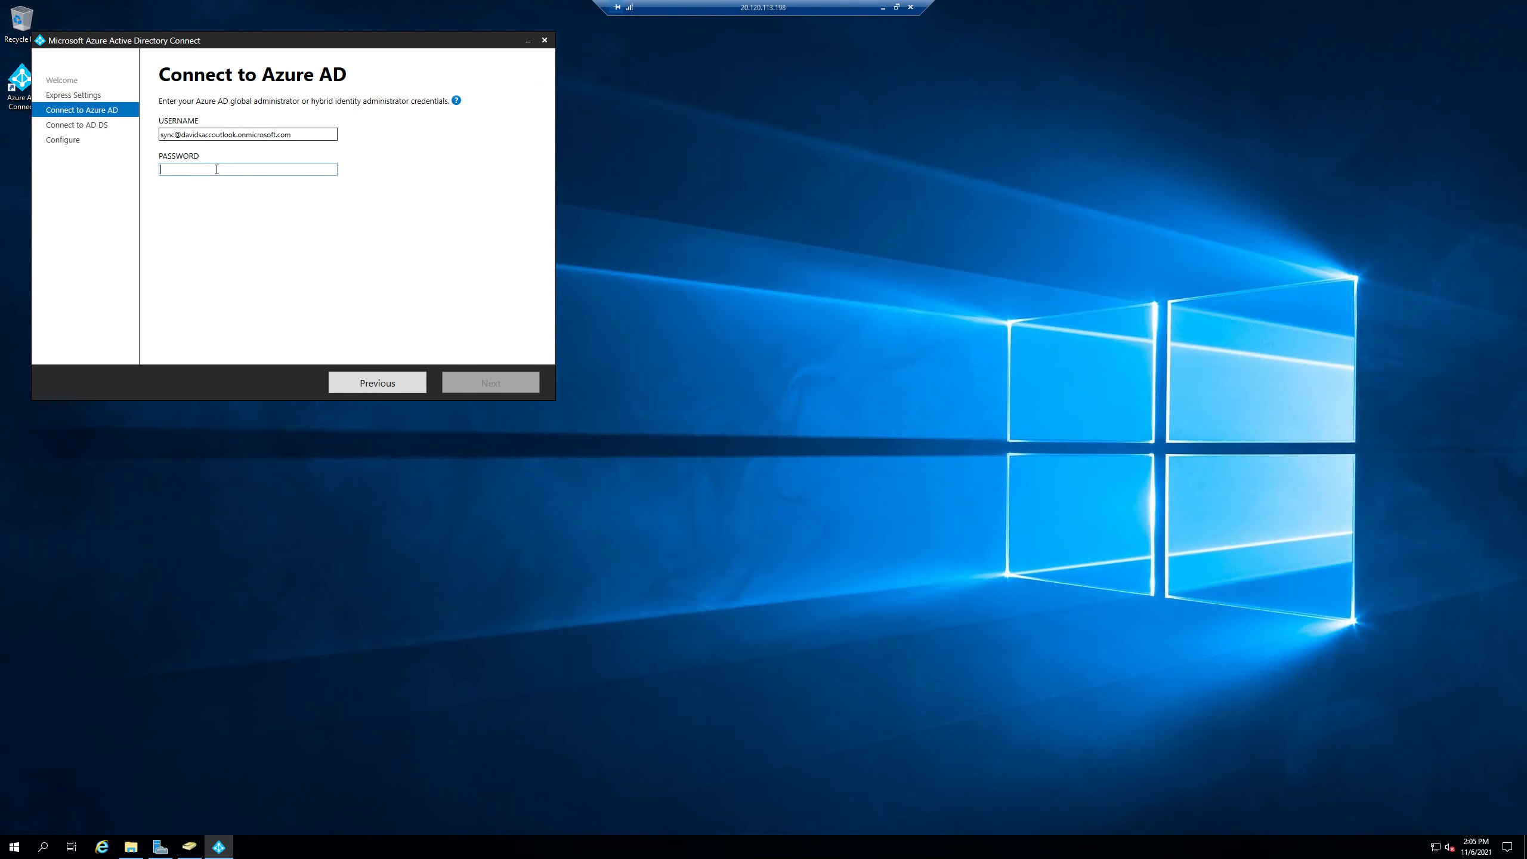
{"action": "type", "text": "•••"}
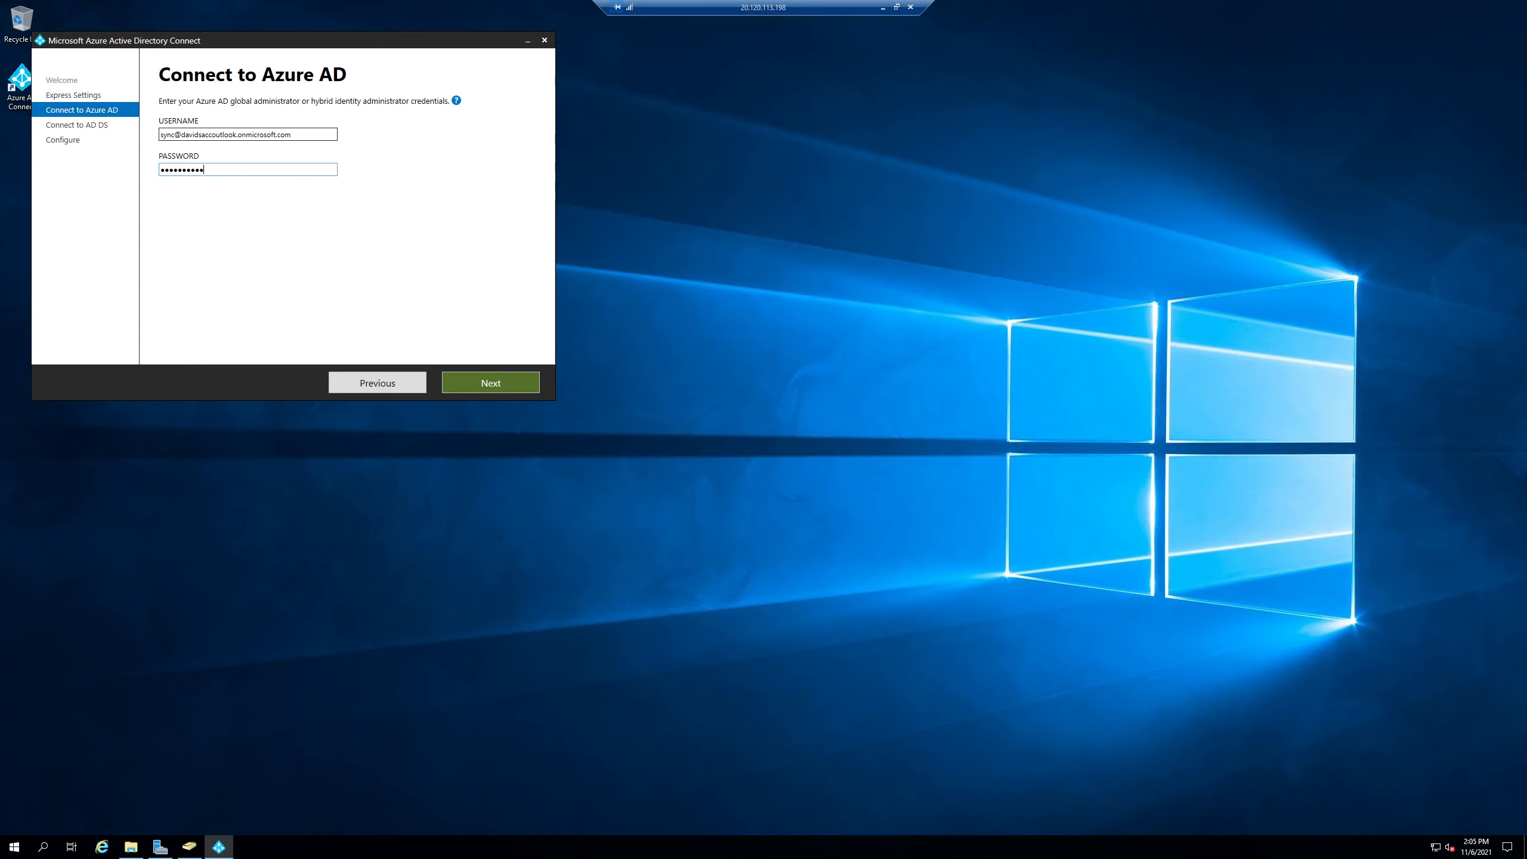
{"action": "left_click", "coordinate": [475, 386]}
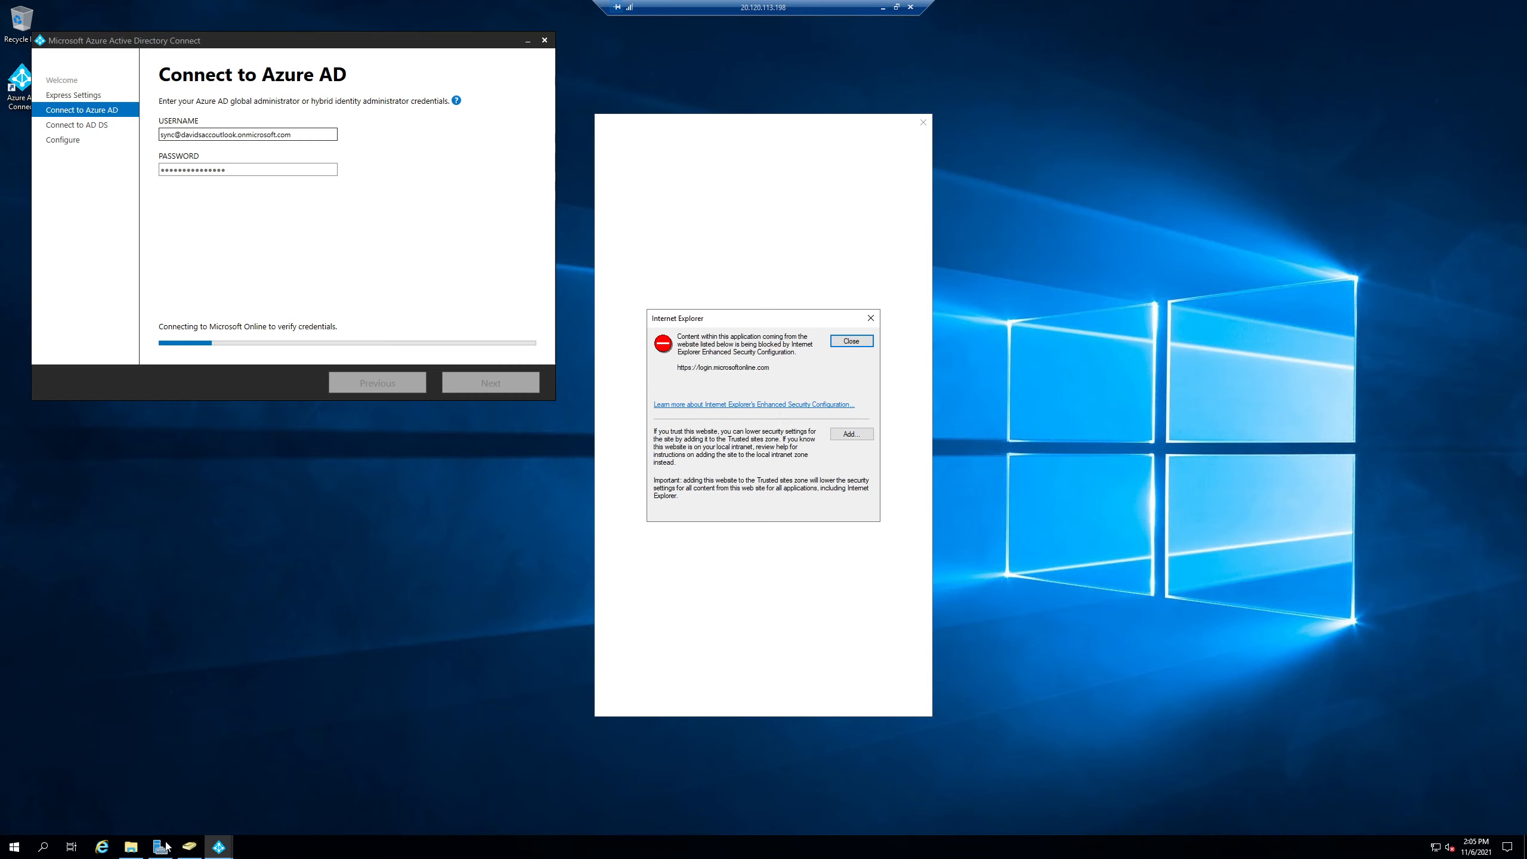
Turn off Internet Explorer Enhanced Security Configuration for Users on the local server, and return to the Azure AD Connect wizard.
{"action": "left_click", "coordinate": [167, 846]}
{"action": "left_click", "coordinate": [53, 90]}
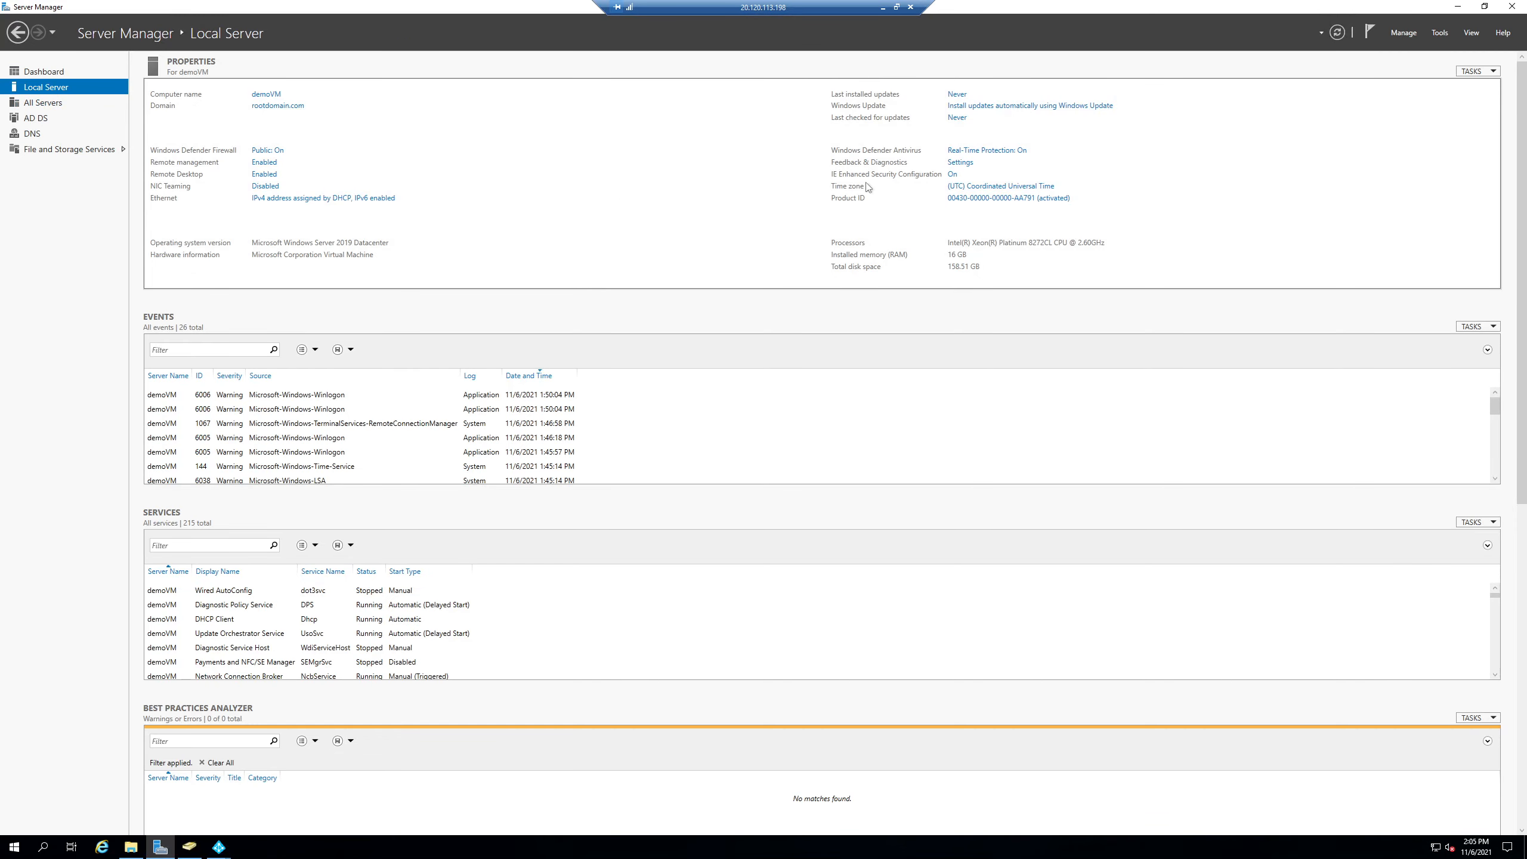
{"action": "left_click", "coordinate": [950, 175]}
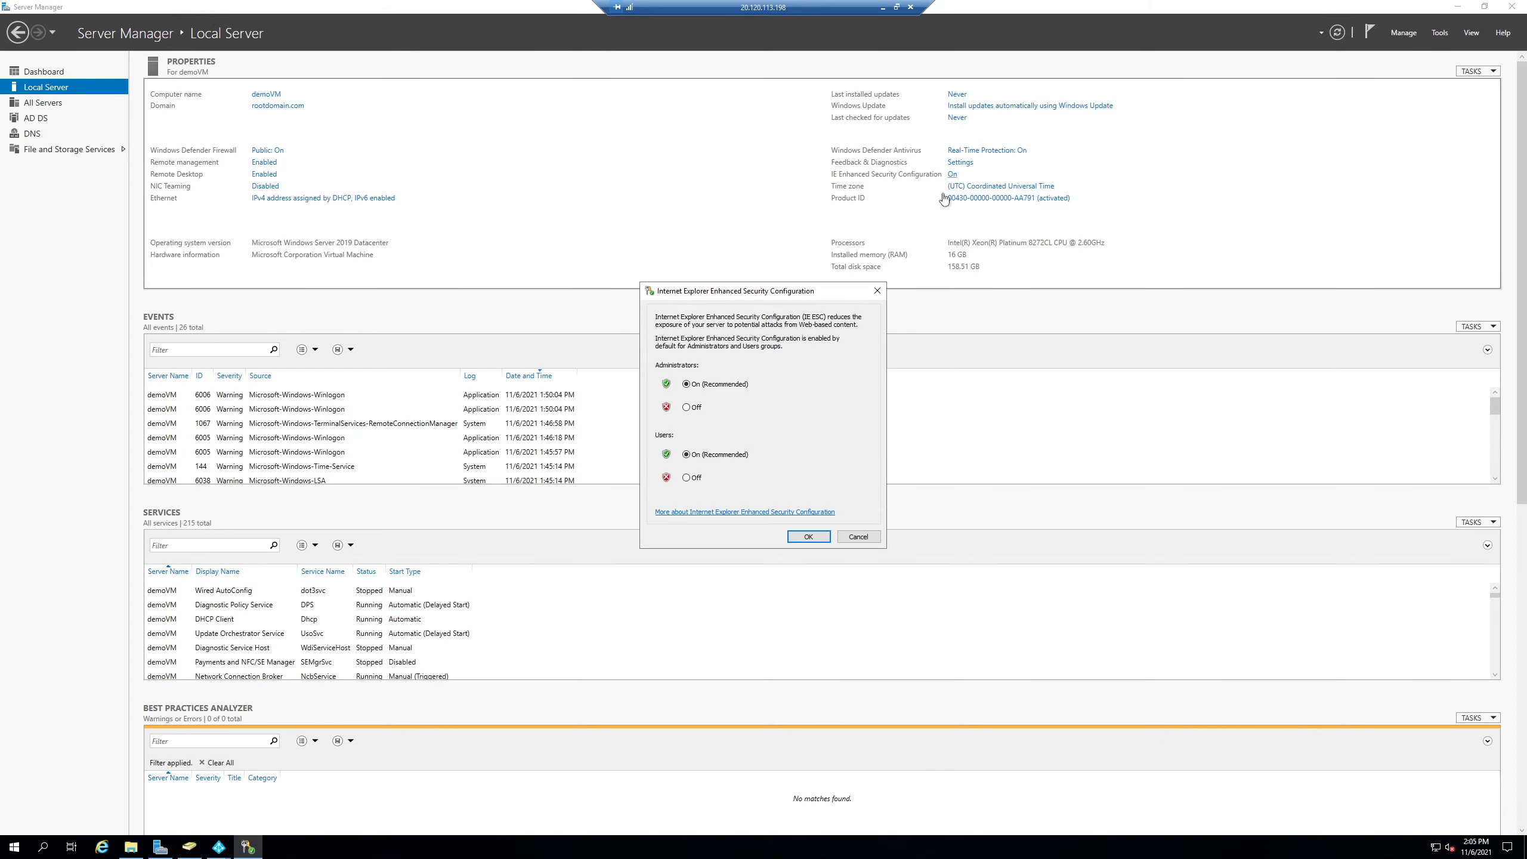
{"action": "left_click", "coordinate": [686, 478]}
{"action": "left_click", "coordinate": [809, 535]}
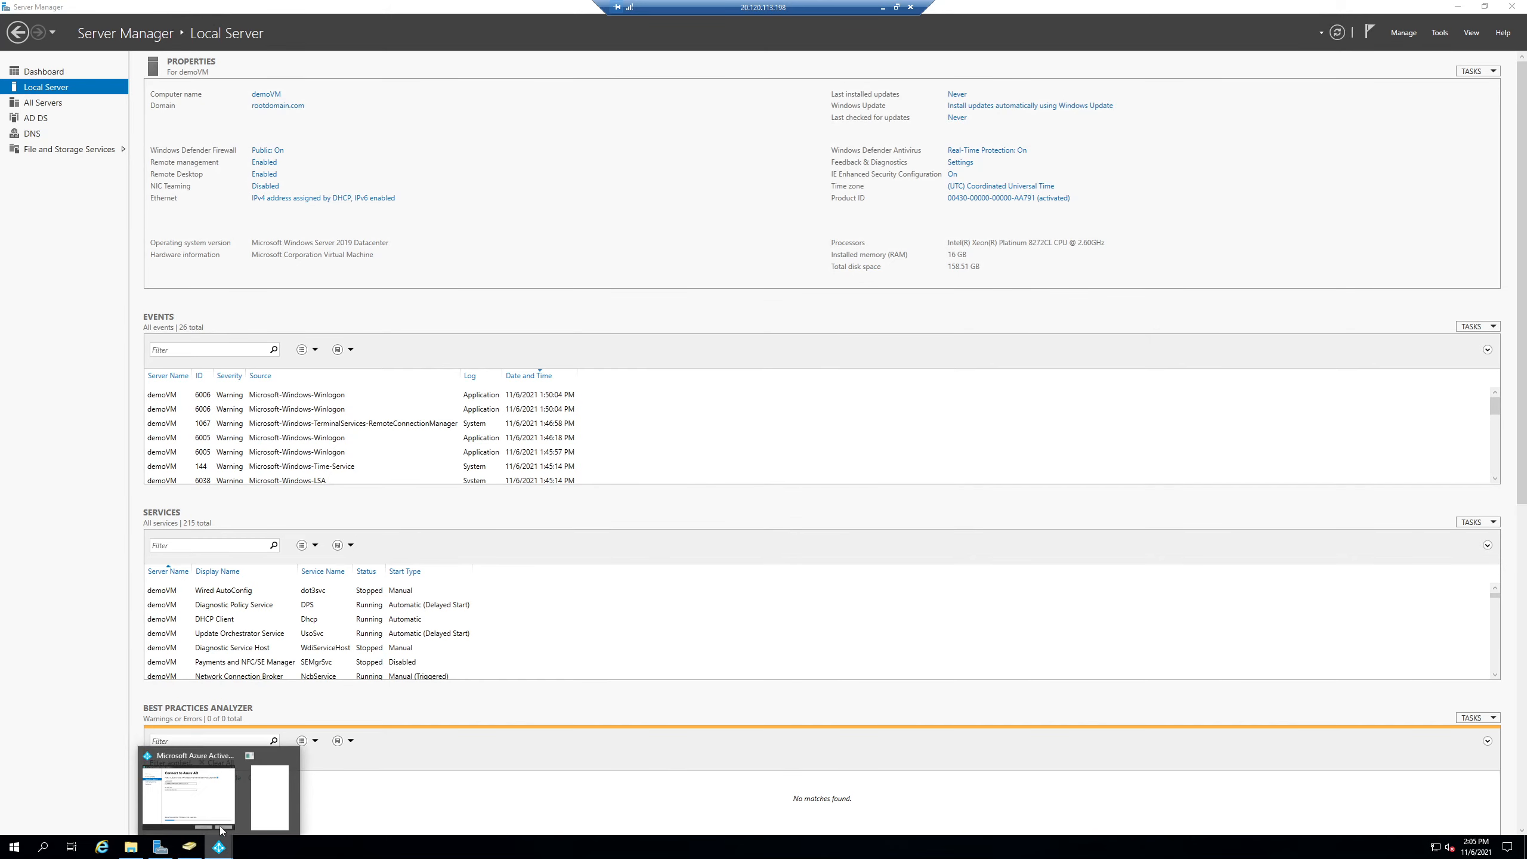
{"action": "left_click", "coordinate": [218, 807]}
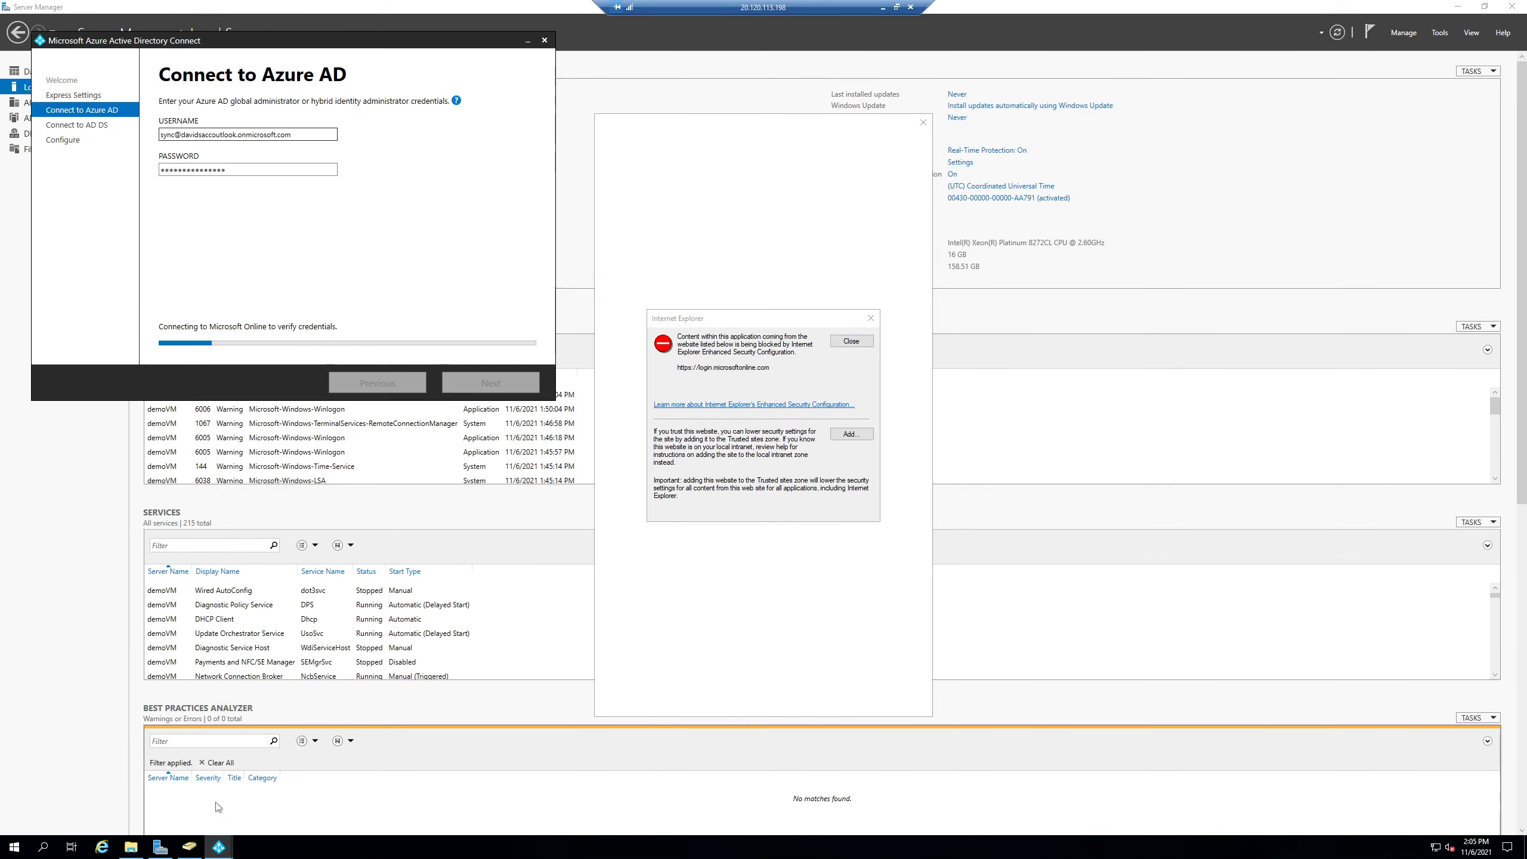
{"action": "left_click", "coordinate": [1457, 7]}
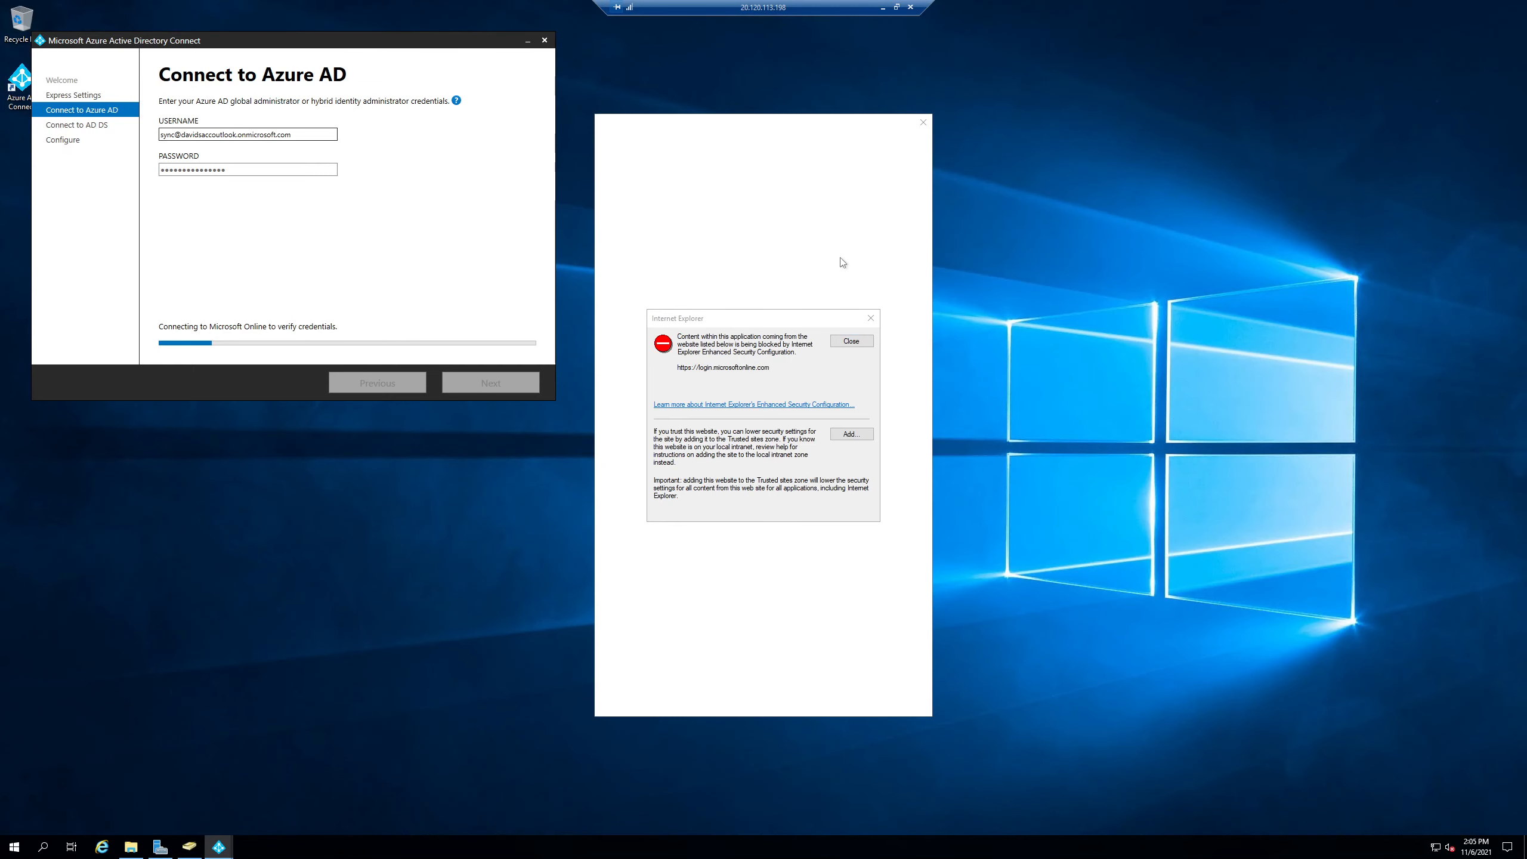
{"action": "left_click", "coordinate": [846, 433]}
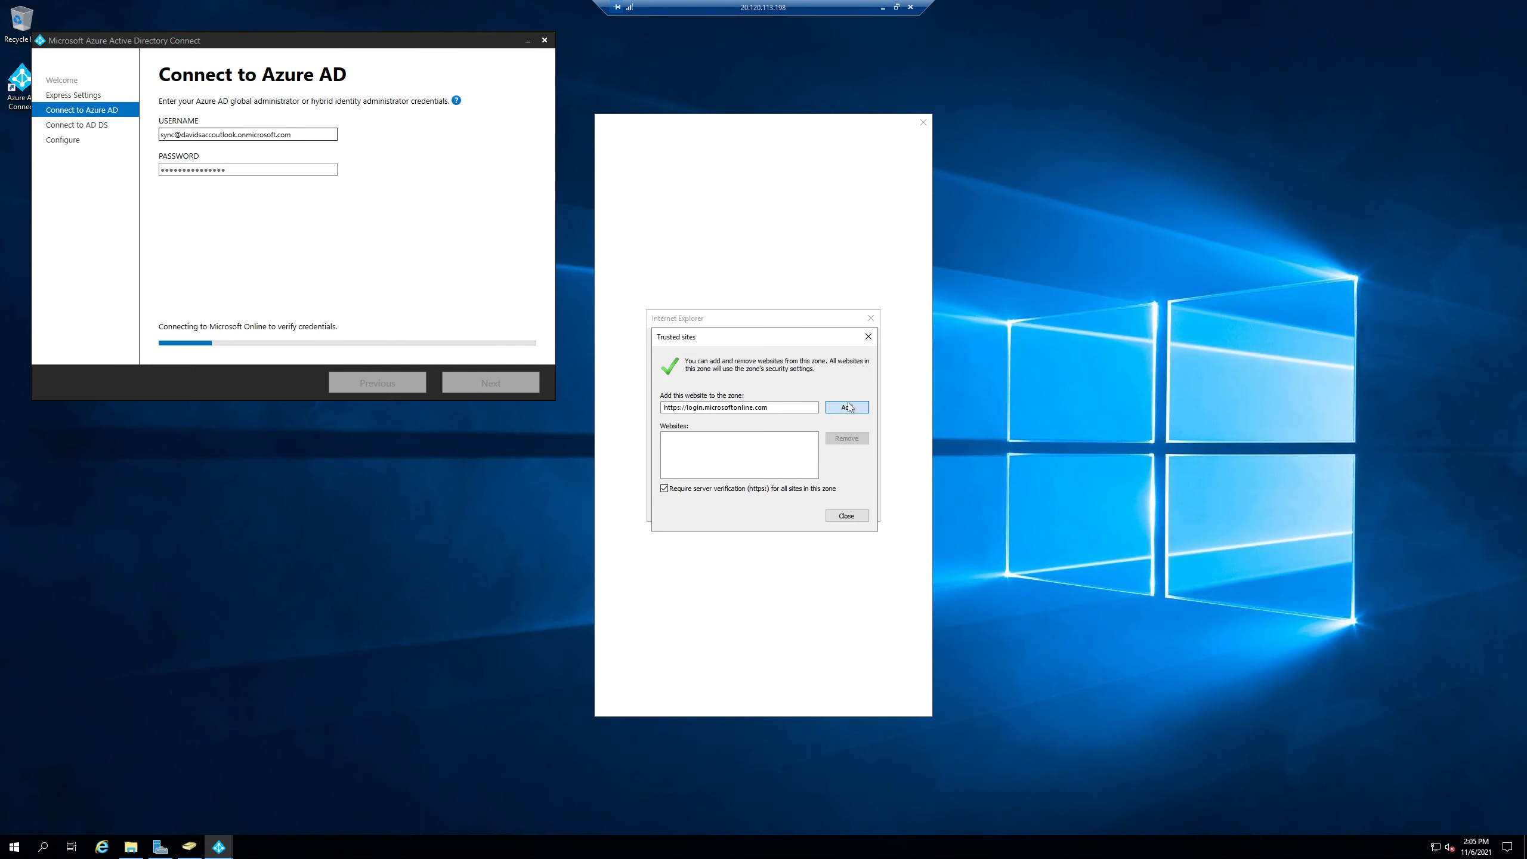
{"action": "left_click", "coordinate": [847, 407]}
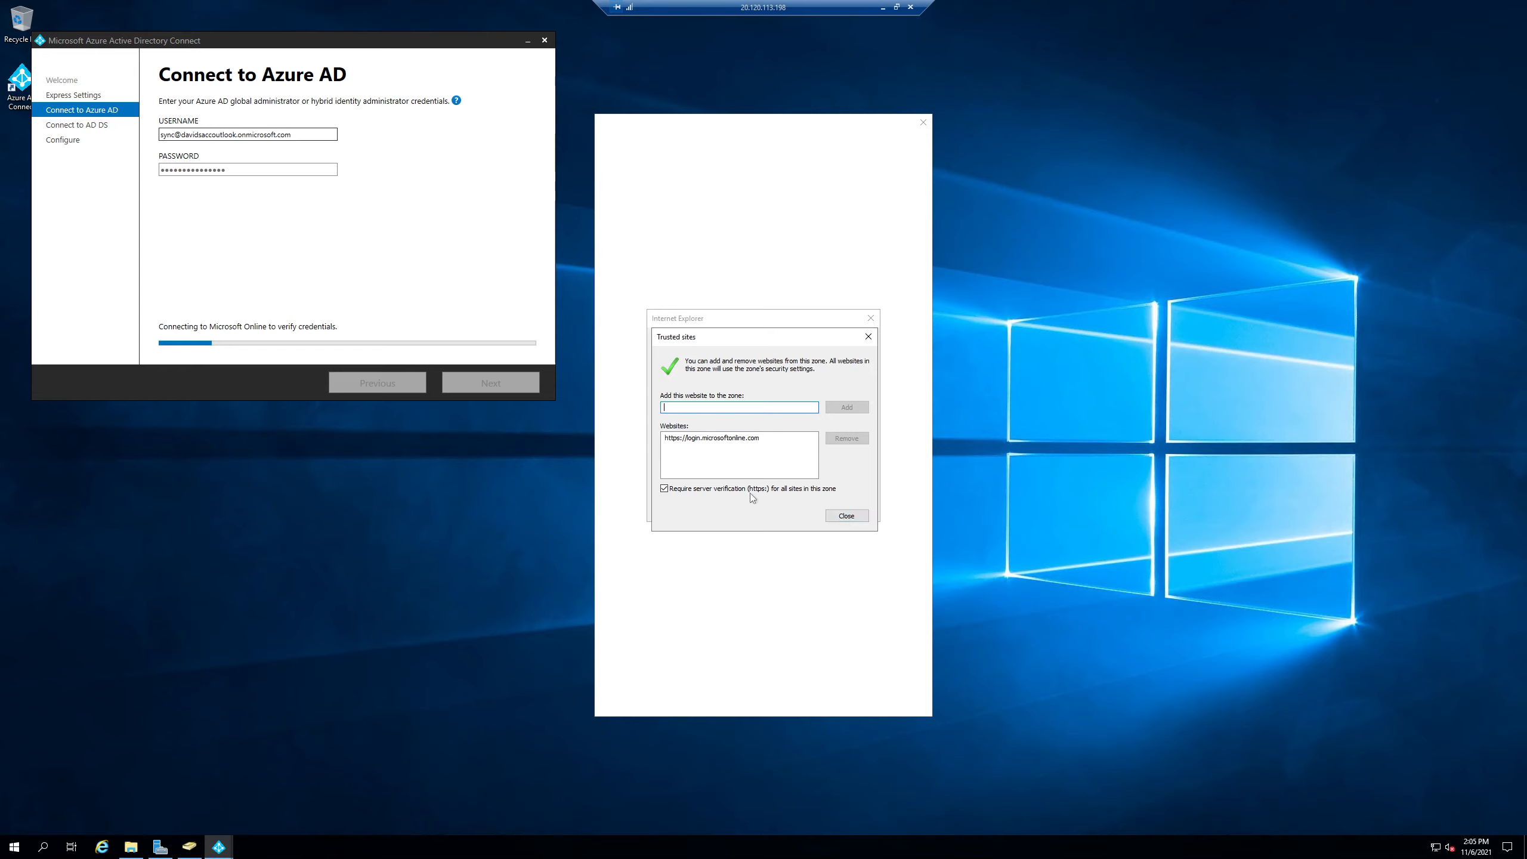
{"action": "left_click", "coordinate": [846, 516]}
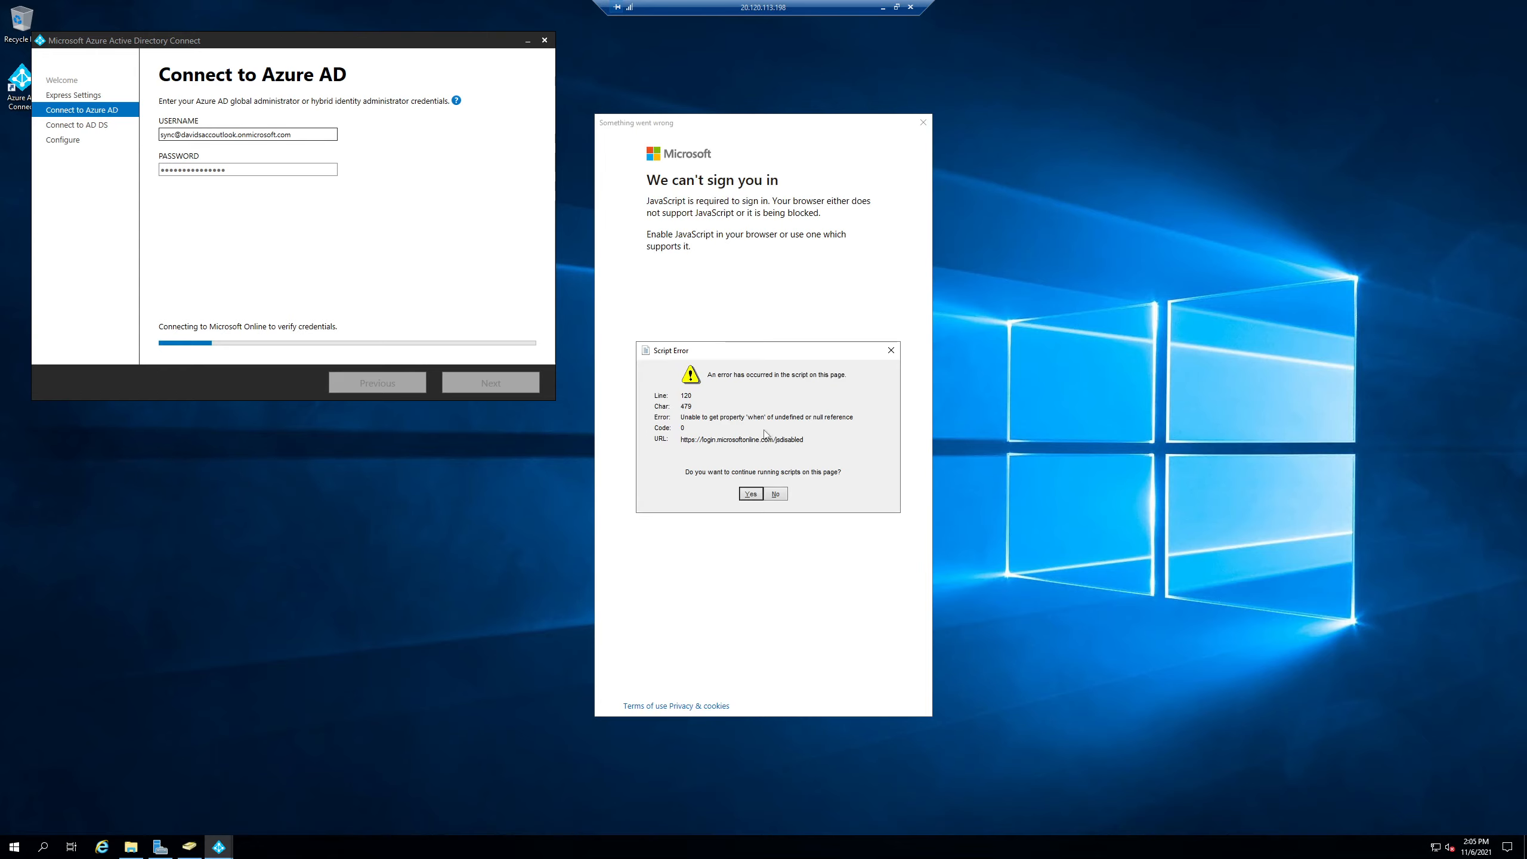
{"action": "left_click", "coordinate": [757, 500]}
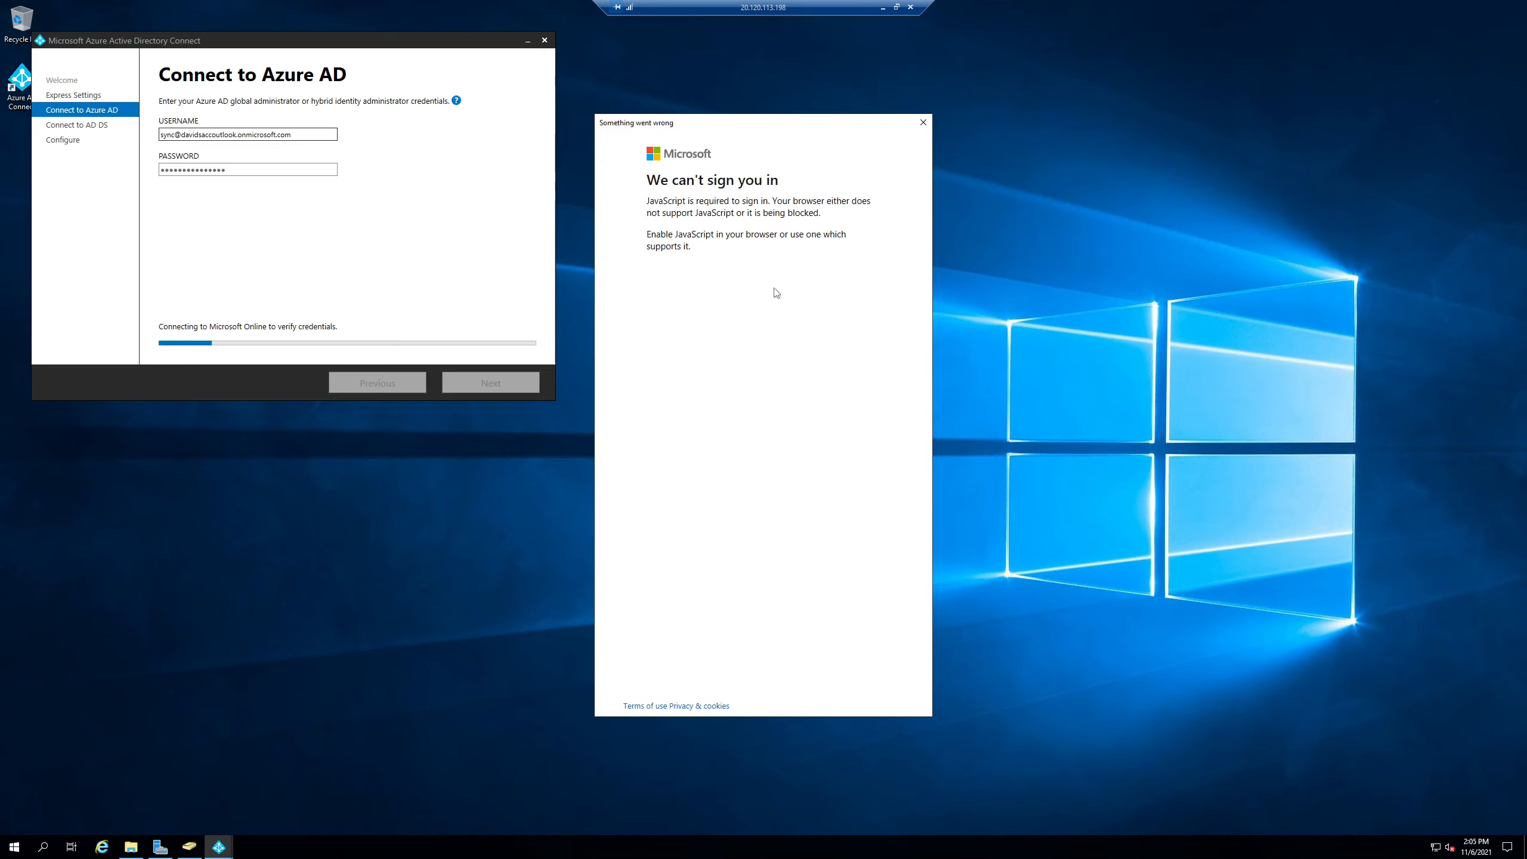
{"action": "left_click", "coordinate": [923, 122]}
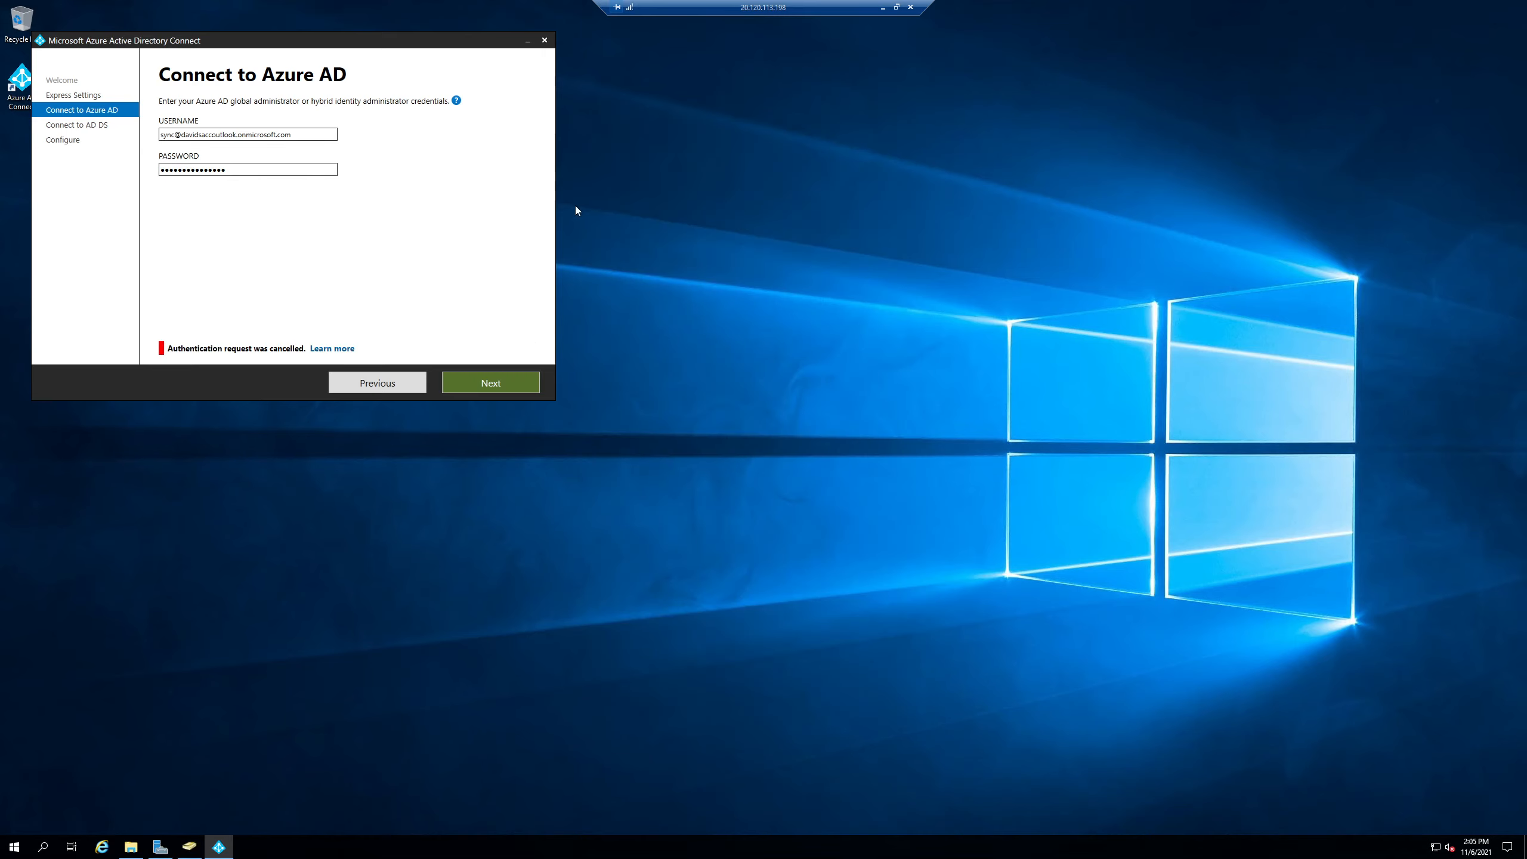
Retry the Azure AD connection and try to sign in with the sync account's username and password.
{"action": "left_click", "coordinate": [484, 382]}
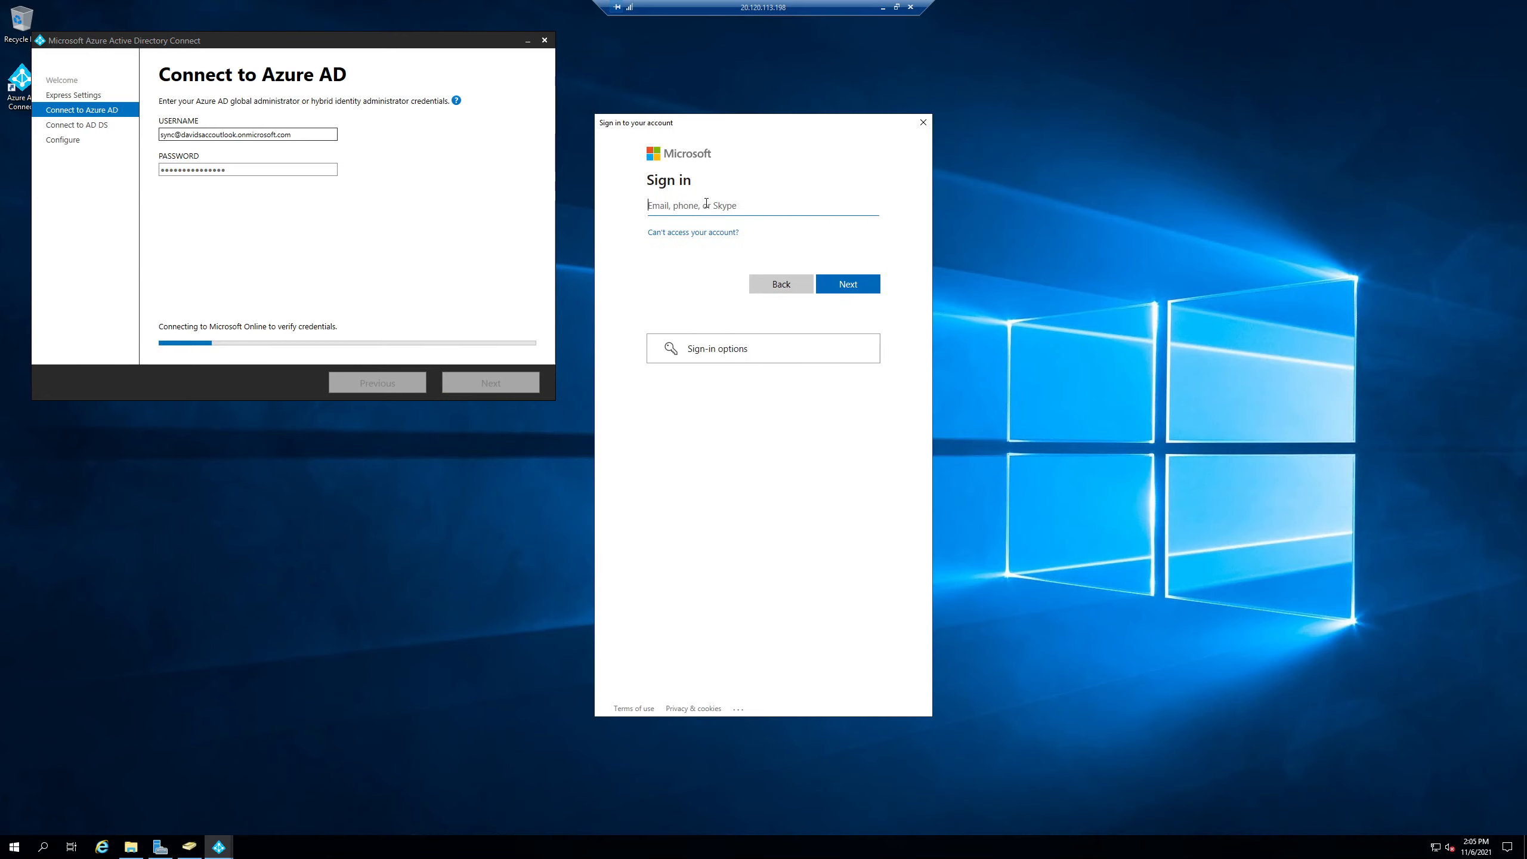
{"action": "key", "text": "ctrl+v"}
{"action": "left_click", "coordinate": [834, 291]}
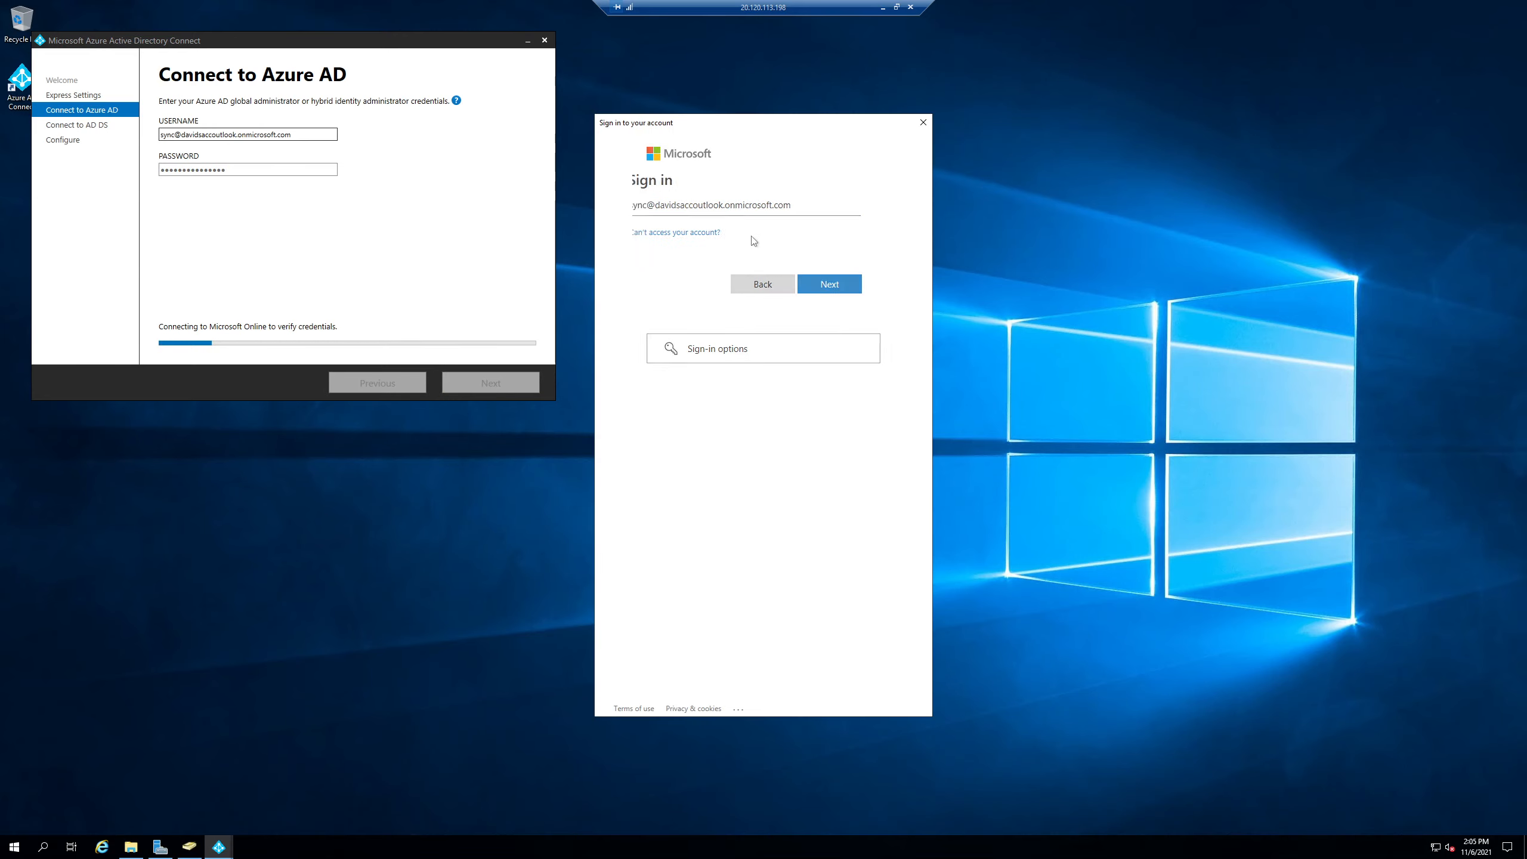
{"action": "type", "text": "•••••"}
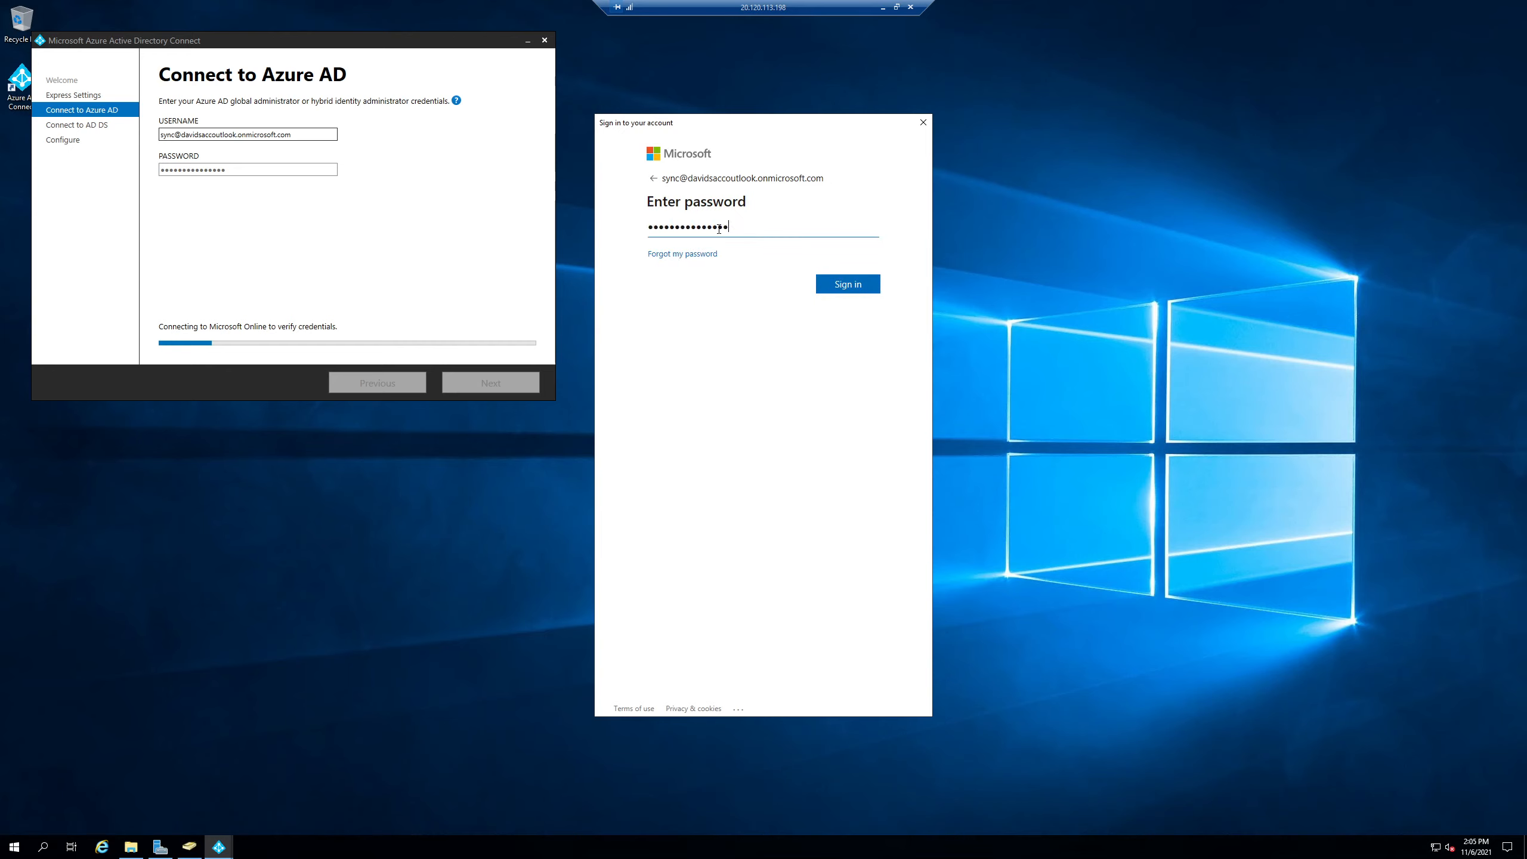
{"action": "type", "text": "••••••••••"}
{"action": "key", "text": "Return"}
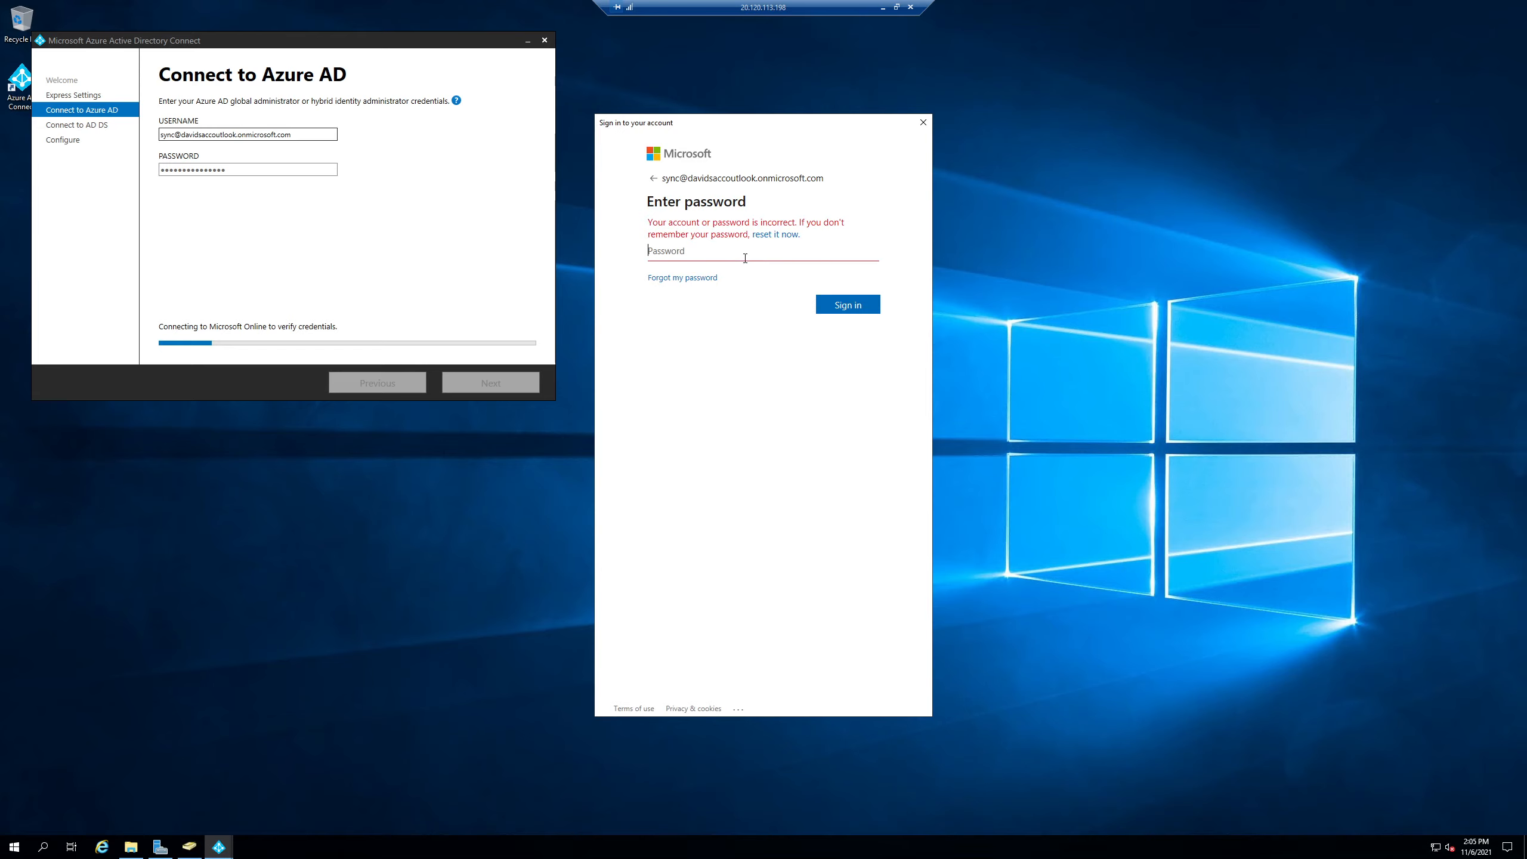
Re-enter the sync account's password in the Microsoft sign-in window and sign in to Azure AD.
{"action": "type", "text": "•••••••••••••••"}
{"action": "key", "text": "Return"}
{"action": "type", "text": "••••••••••••••"}
{"action": "left_click", "coordinate": [821, 306]}
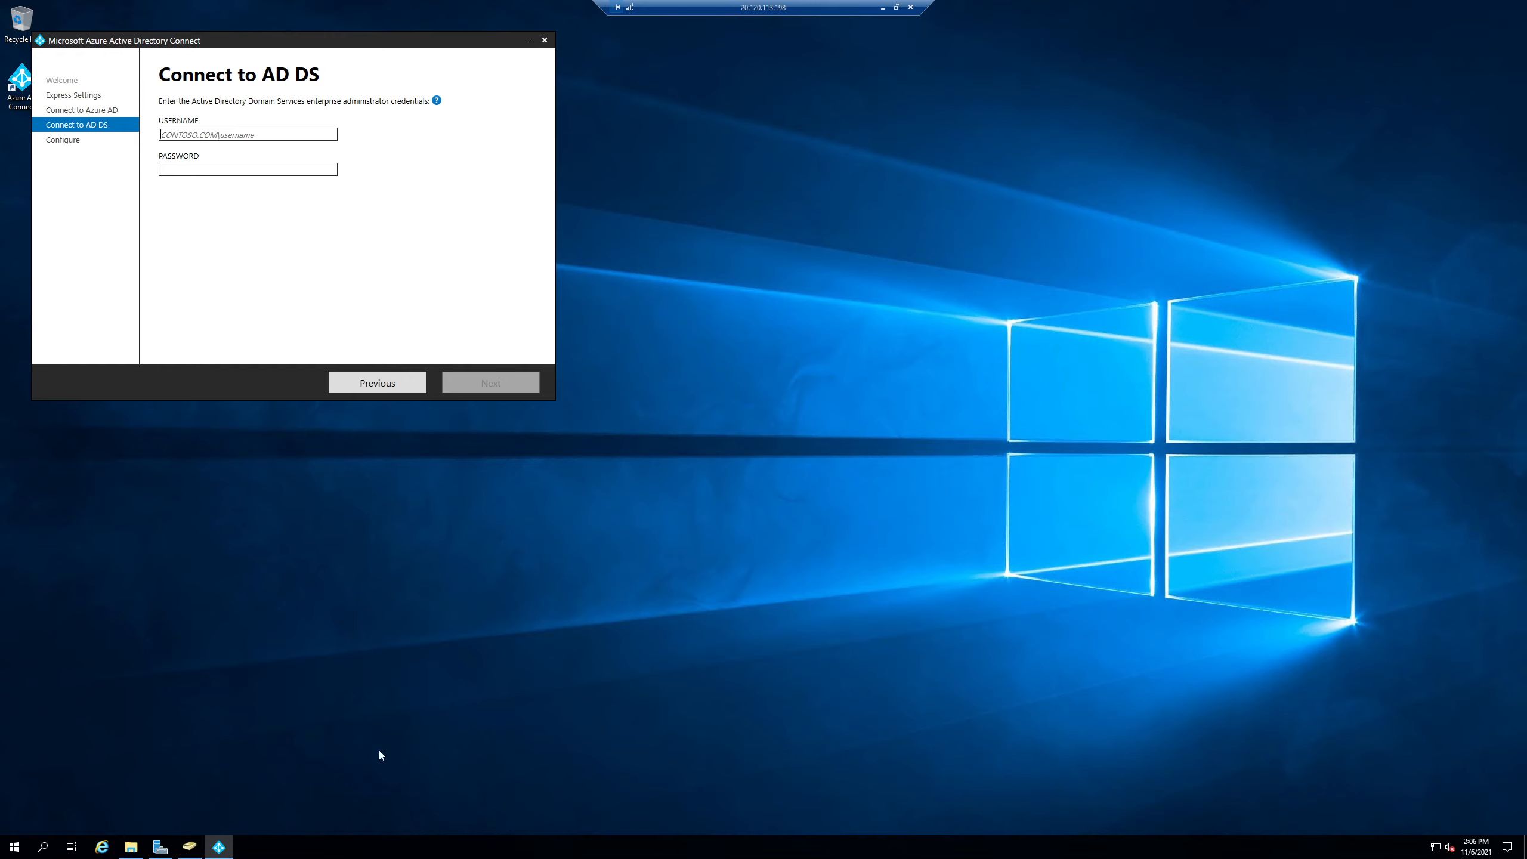
Place the Active Directory Users and Computers window beside the wizard and start the AD DS username with the rootdomain.com\ prefix.
{"action": "left_click", "coordinate": [189, 847]}
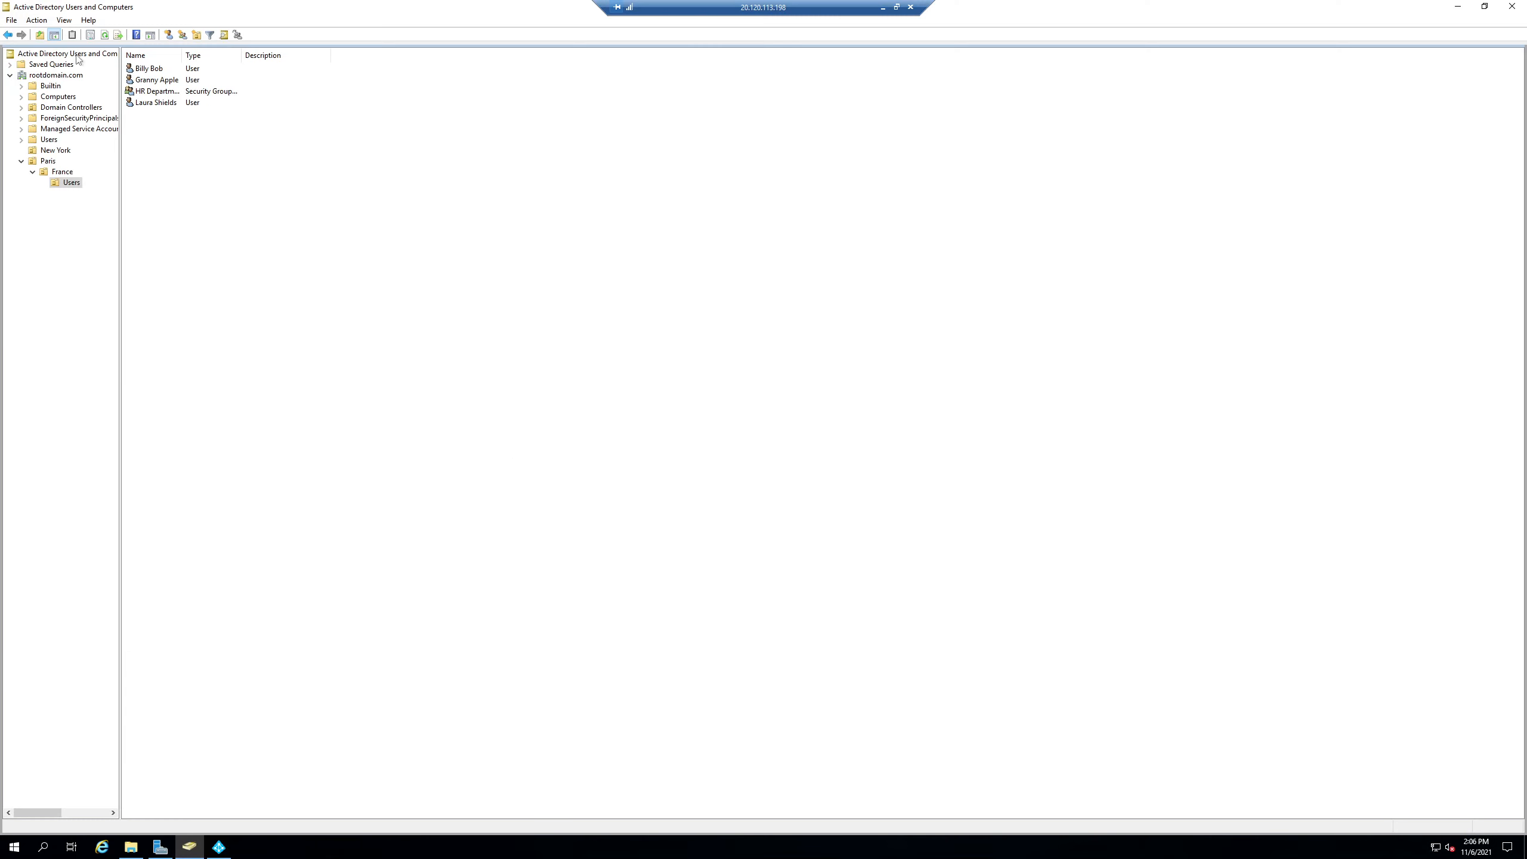
{"action": "left_click_drag", "start_coordinate": [231, 4], "coordinate": [879, 109]}
{"action": "left_click", "coordinate": [265, 134]}
{"action": "type", "text": "ro"}
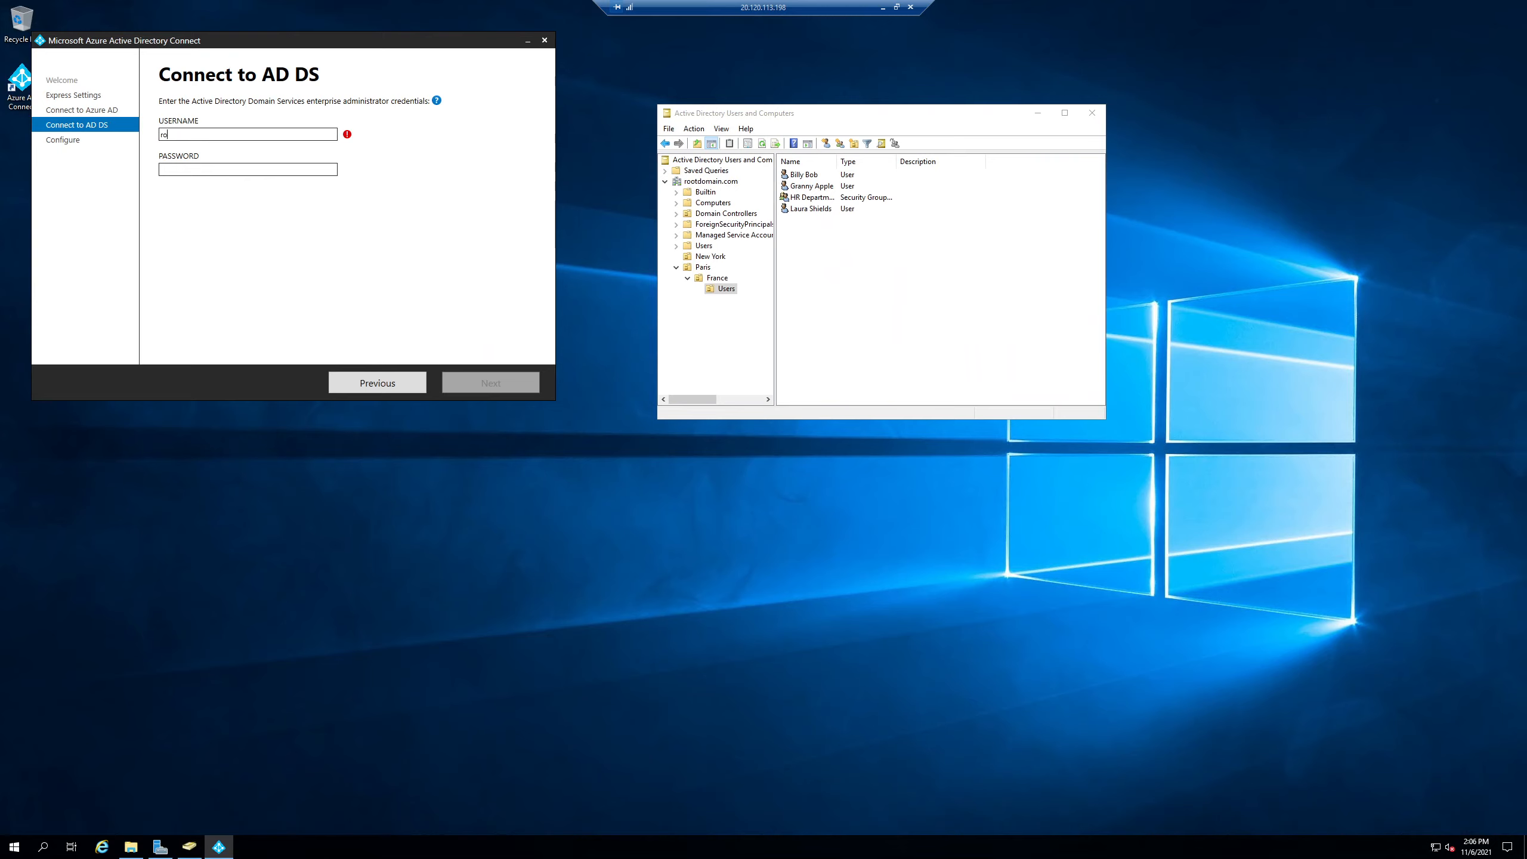
{"action": "type", "text": "otdomain.com\\"}
Redo the AD DS username as ROOTDOMAIN.COM\ plus the enterprise administrator's account name, enter the account password and submit the credentials.
{"action": "key", "text": "ctrl+a"}
{"action": "key", "text": "BackSpace"}
{"action": "key", "text": "ctrl+z"}
{"action": "triple_click", "coordinate": [291, 130]}
{"action": "key", "text": "ctrl+c"}
{"action": "key", "text": "BackSpace"}
{"action": "key", "text": "ctrl+v"}
{"action": "type", "text": "da"}
{"action": "key", "text": "Tab"}
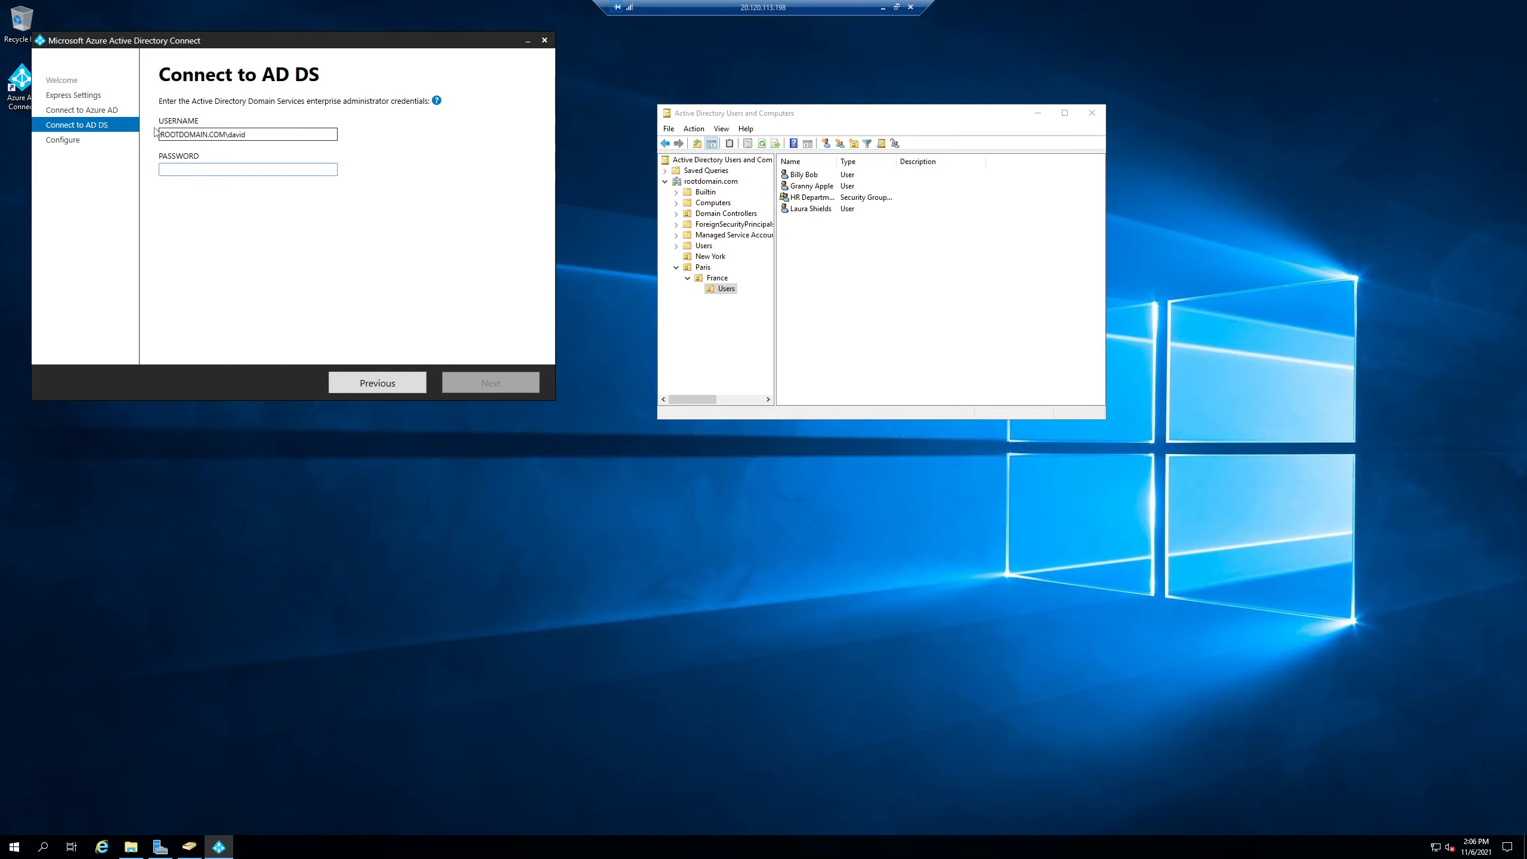
{"action": "type", "text": "•••••"}
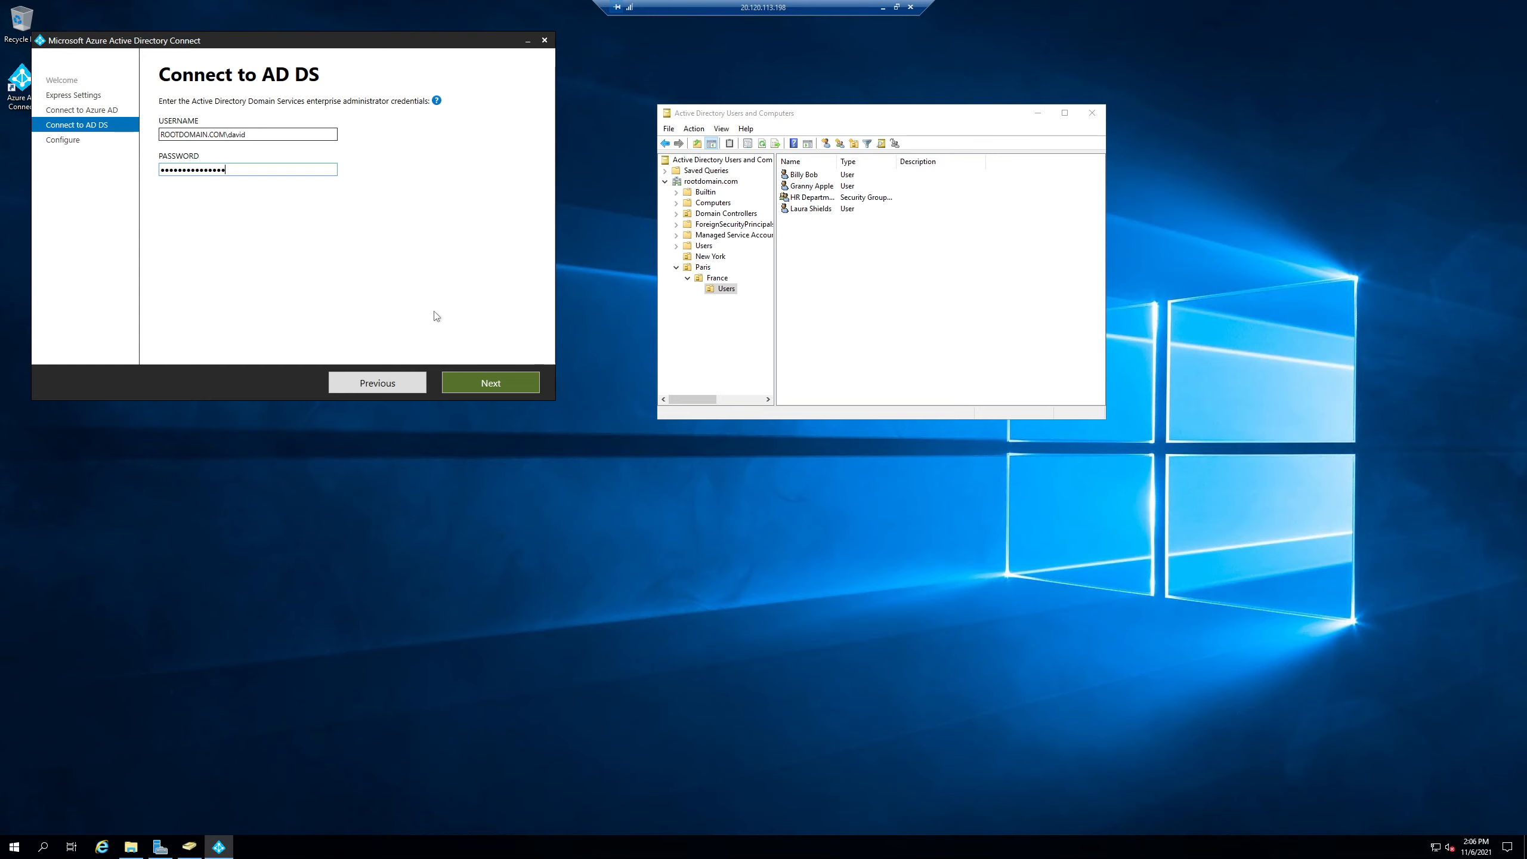
{"action": "left_click", "coordinate": [483, 382]}
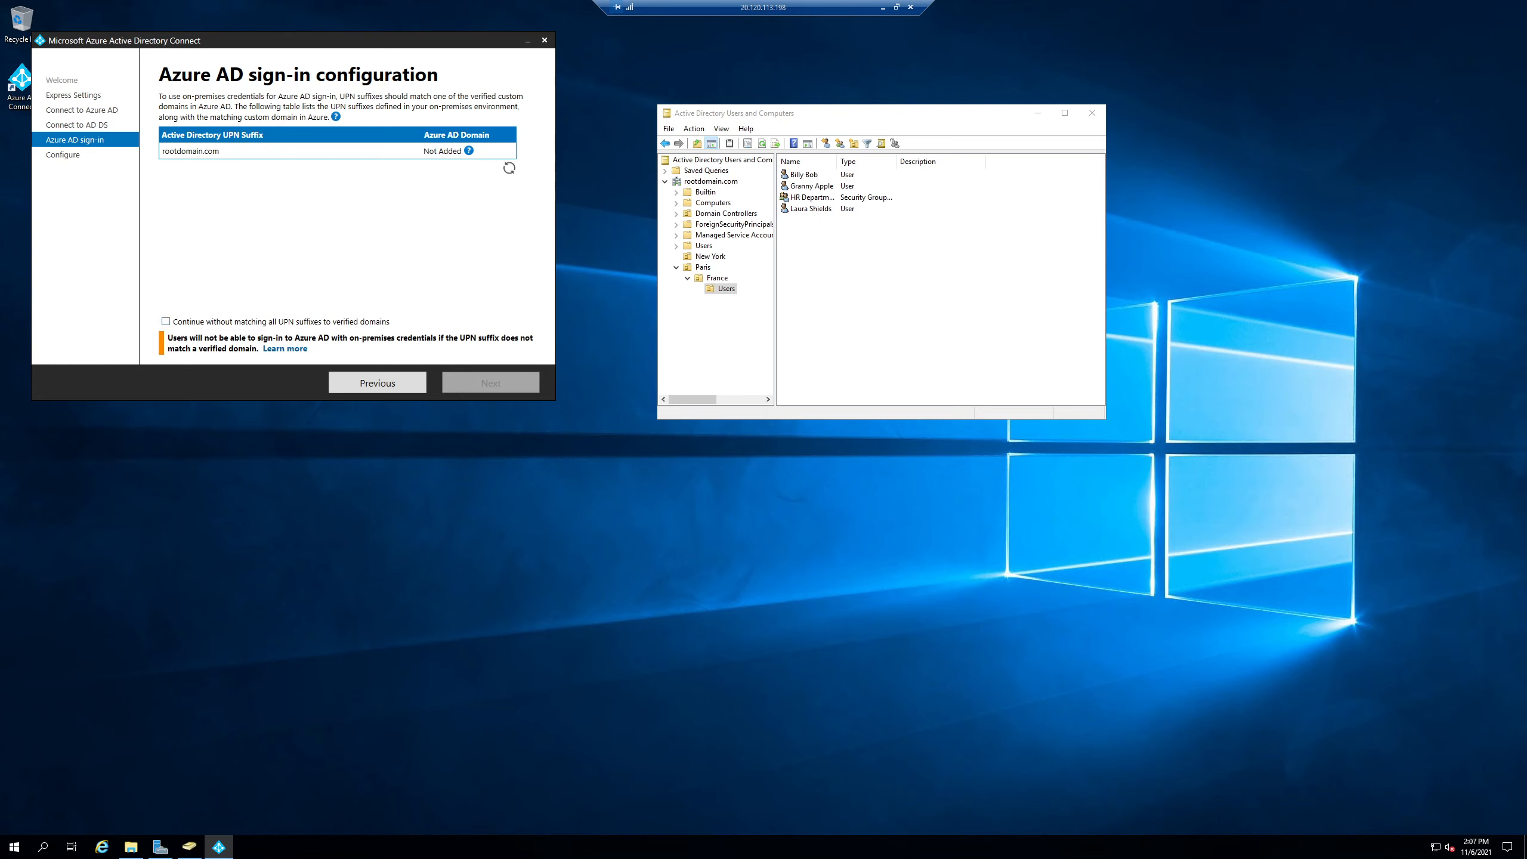
Install the Azure AD Connect configuration without matching all UPN suffixes to verified domains, and exit the wizard.
{"action": "left_click", "coordinate": [313, 320]}
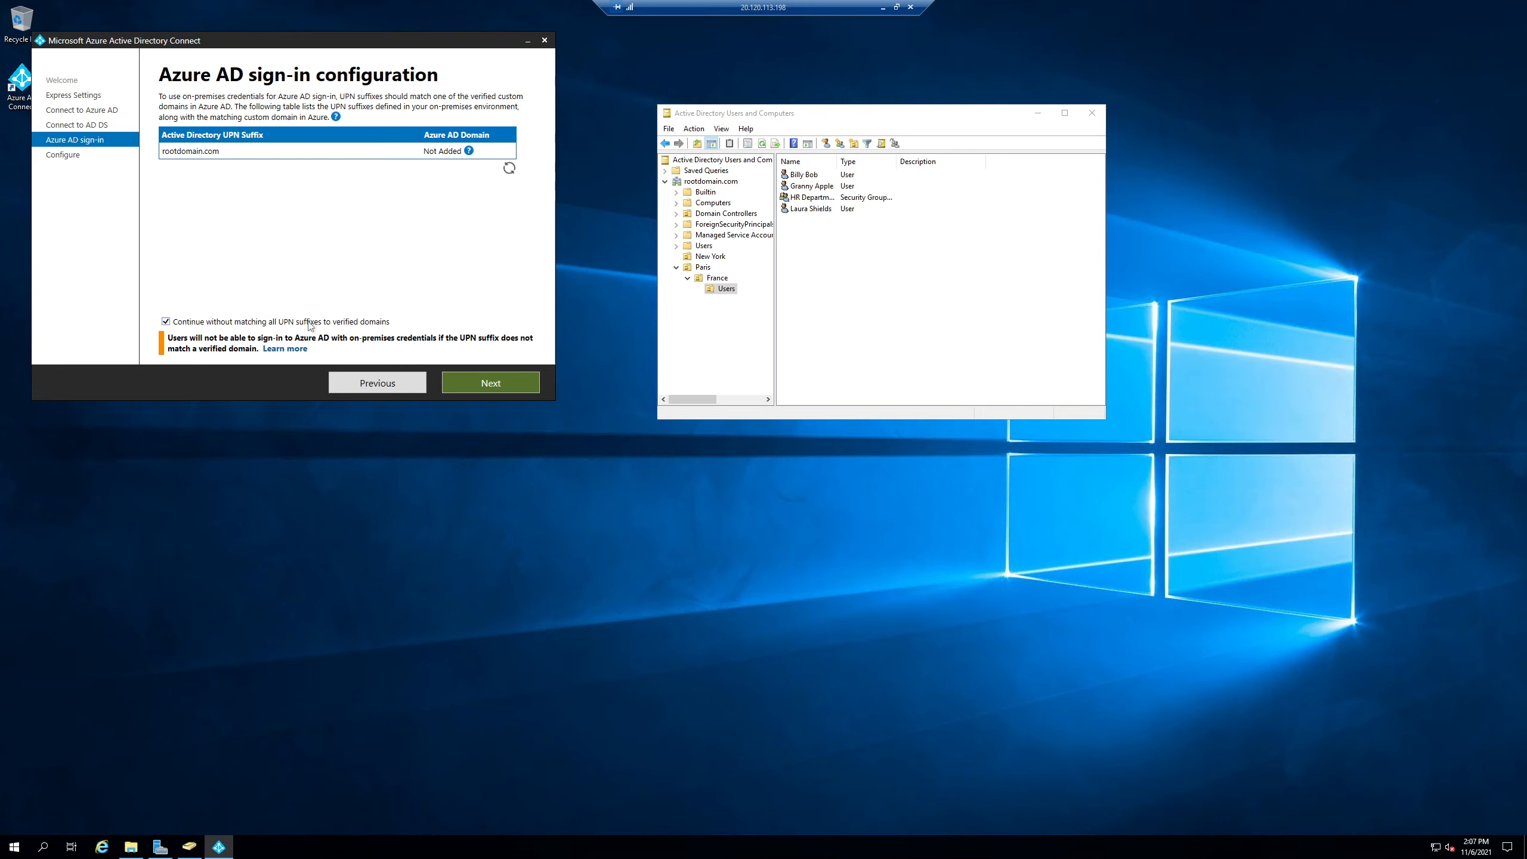
{"action": "left_click", "coordinate": [486, 388]}
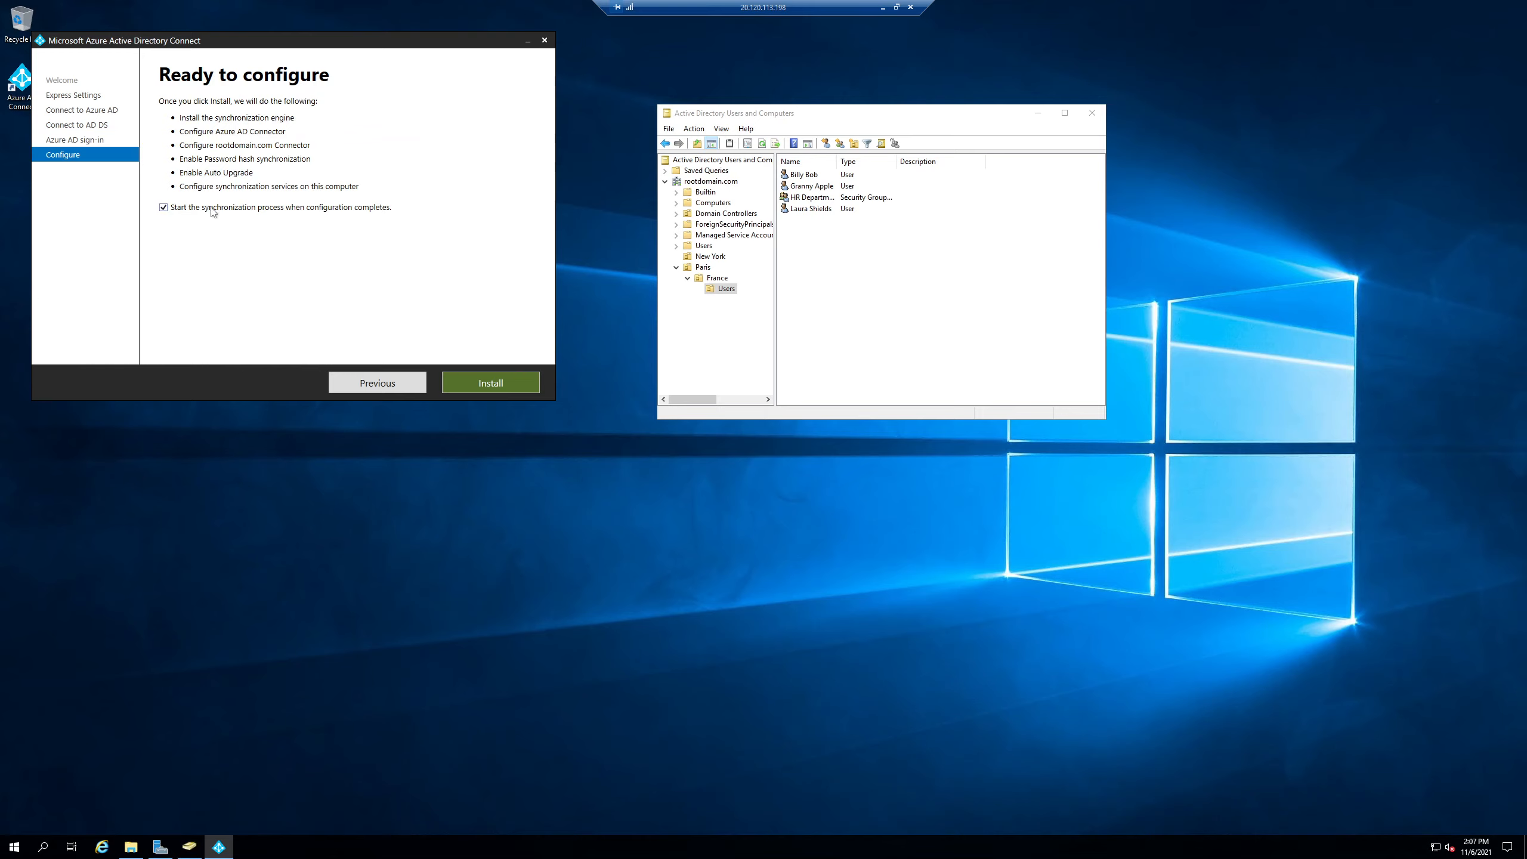
{"action": "left_click", "coordinate": [497, 383]}
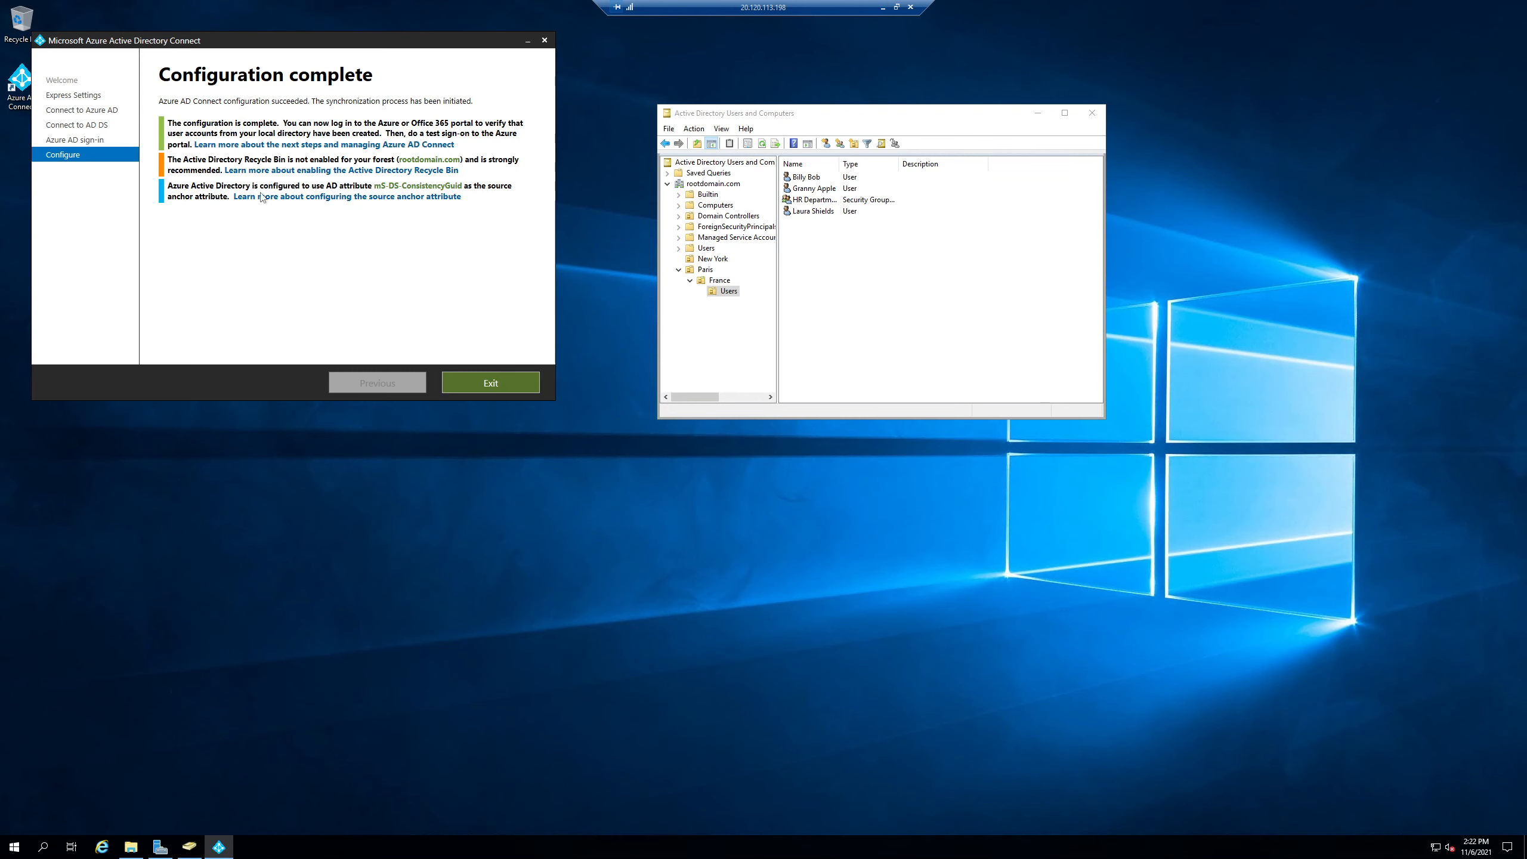
{"action": "left_click", "coordinate": [491, 383]}
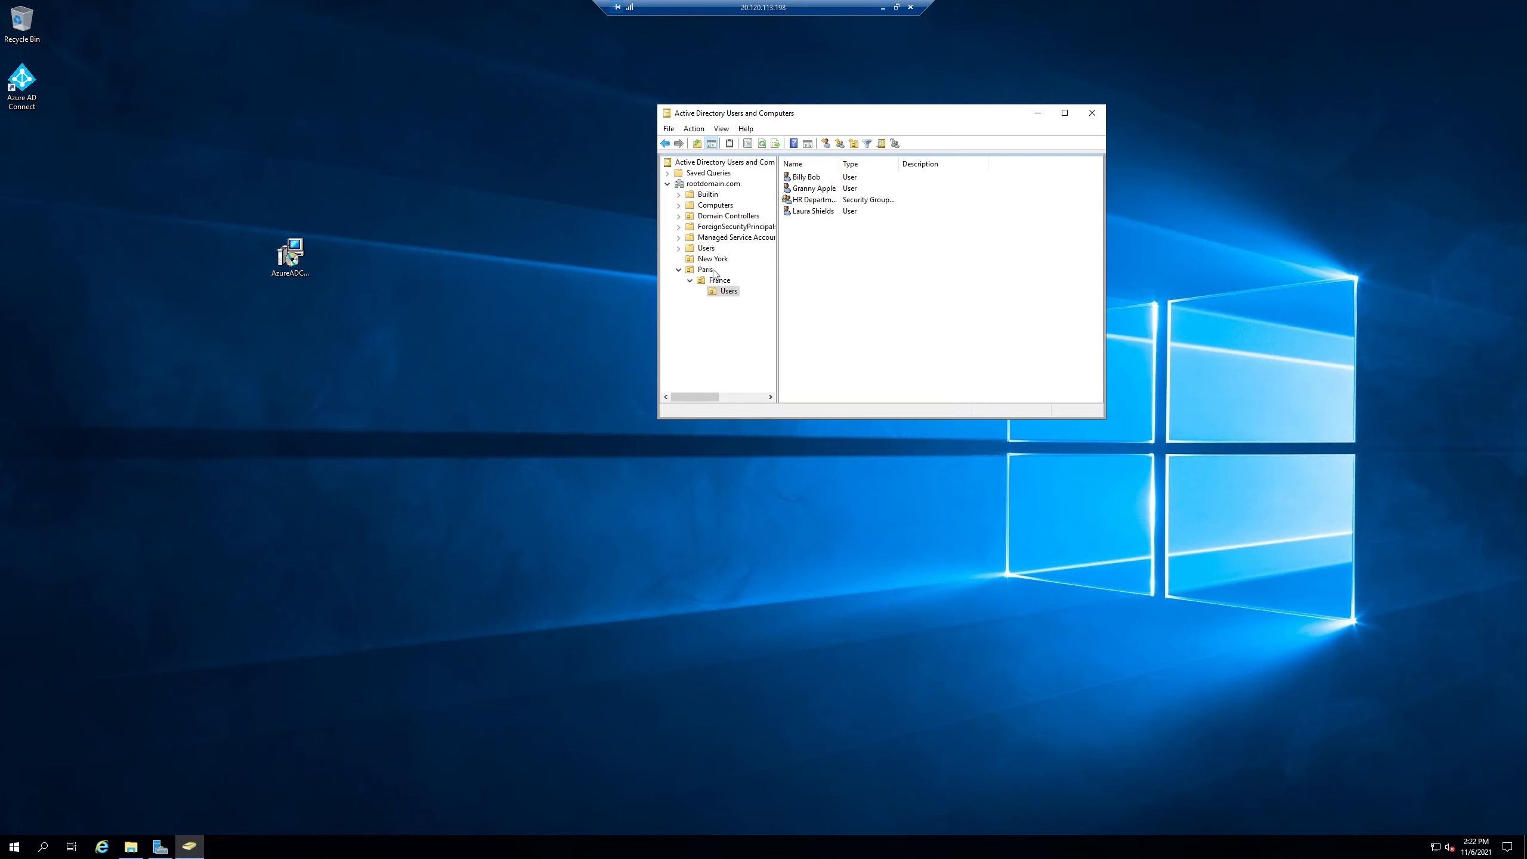
Switch to the Azure portal and check the Default Directory's user list for the accounts synced from the domain.
{"action": "left_click", "coordinate": [882, 8]}
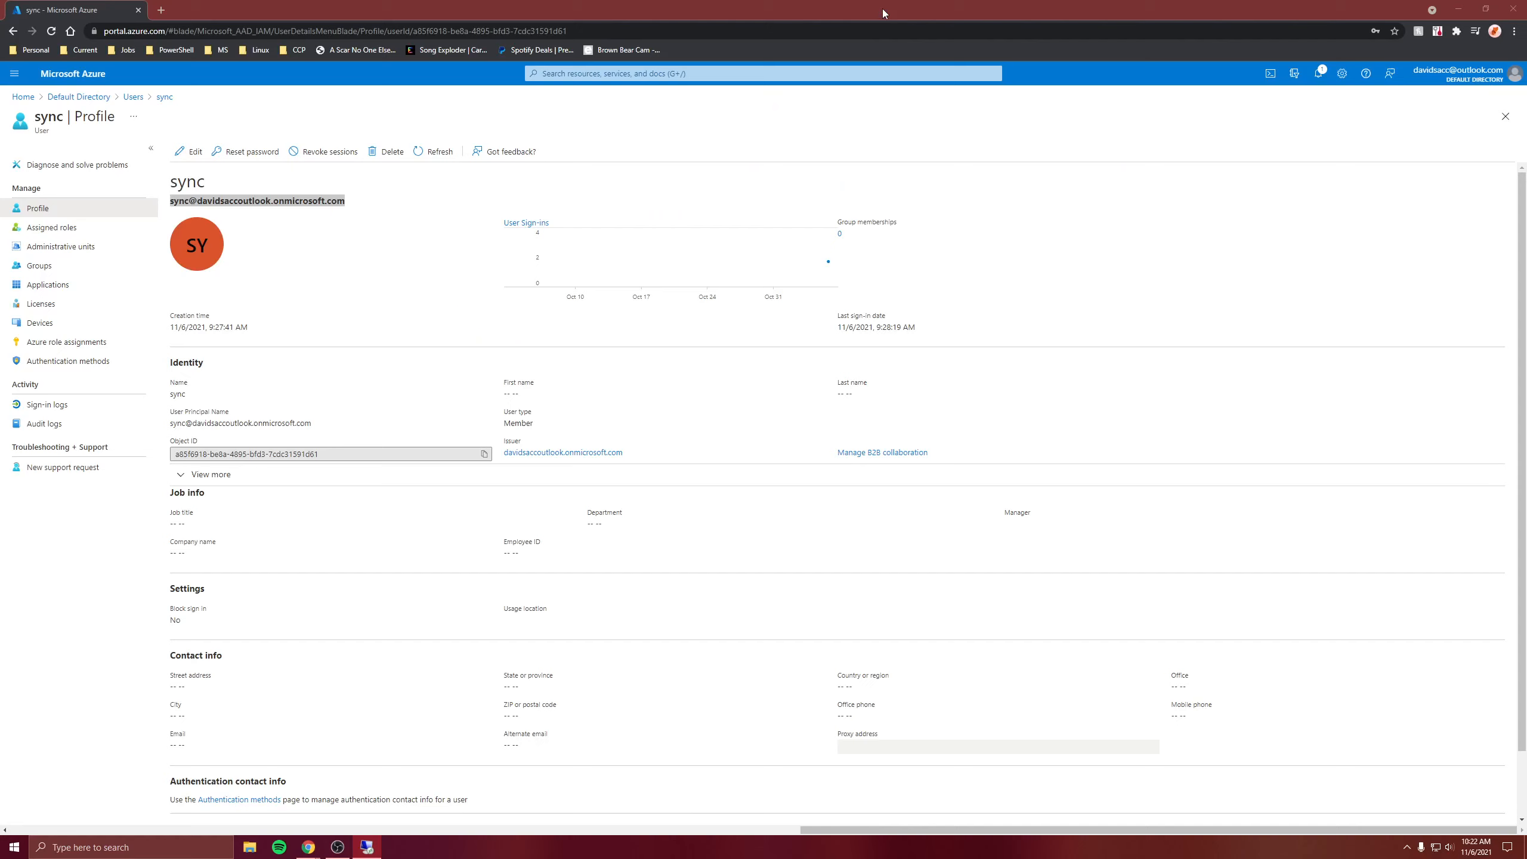
{"action": "left_click", "coordinate": [375, 286]}
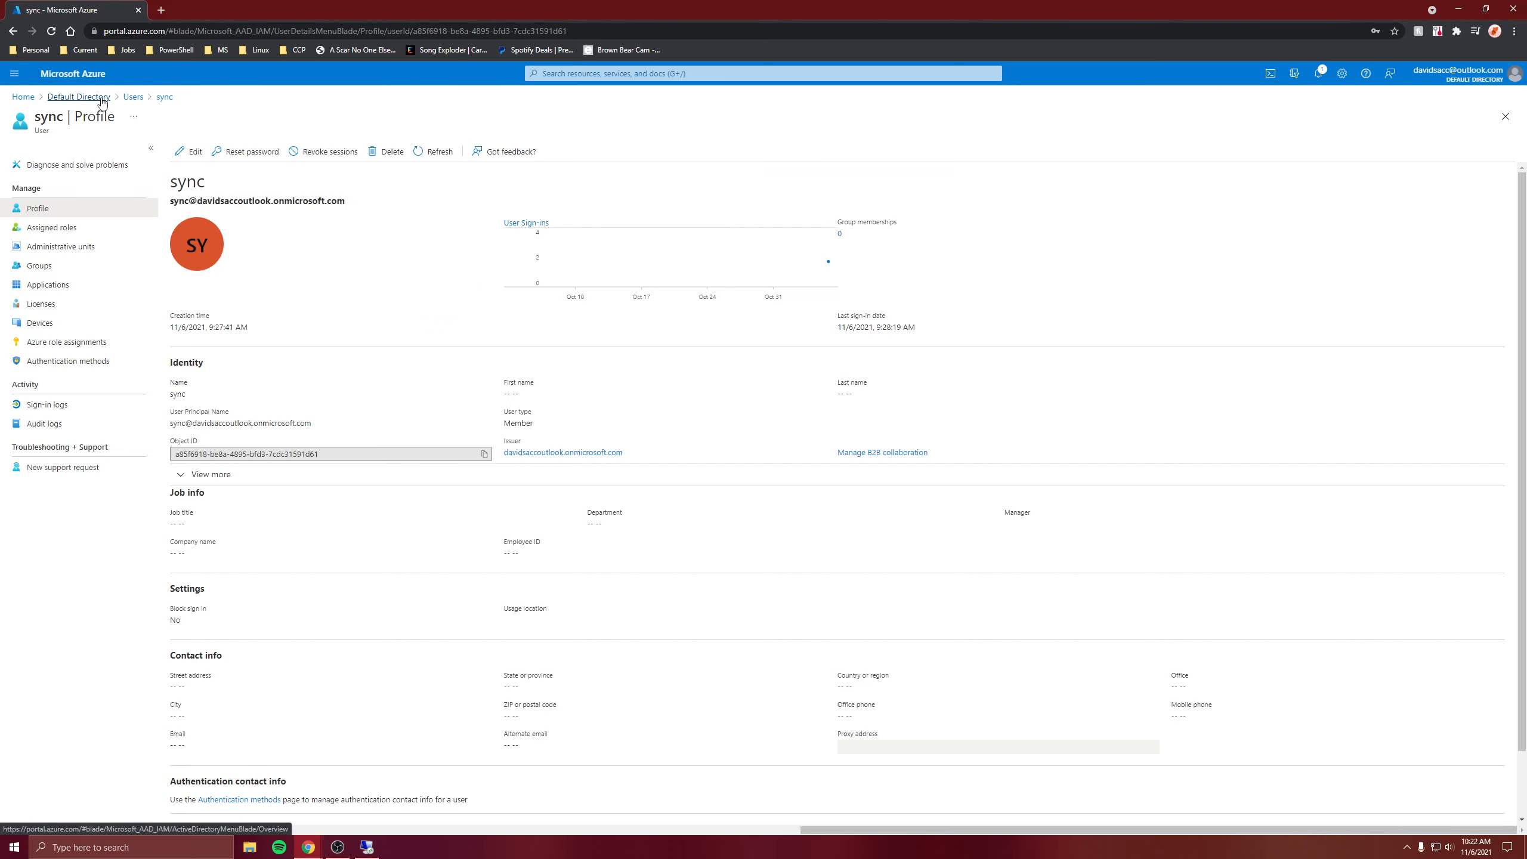
{"action": "left_click", "coordinate": [93, 97]}
{"action": "left_click", "coordinate": [95, 246]}
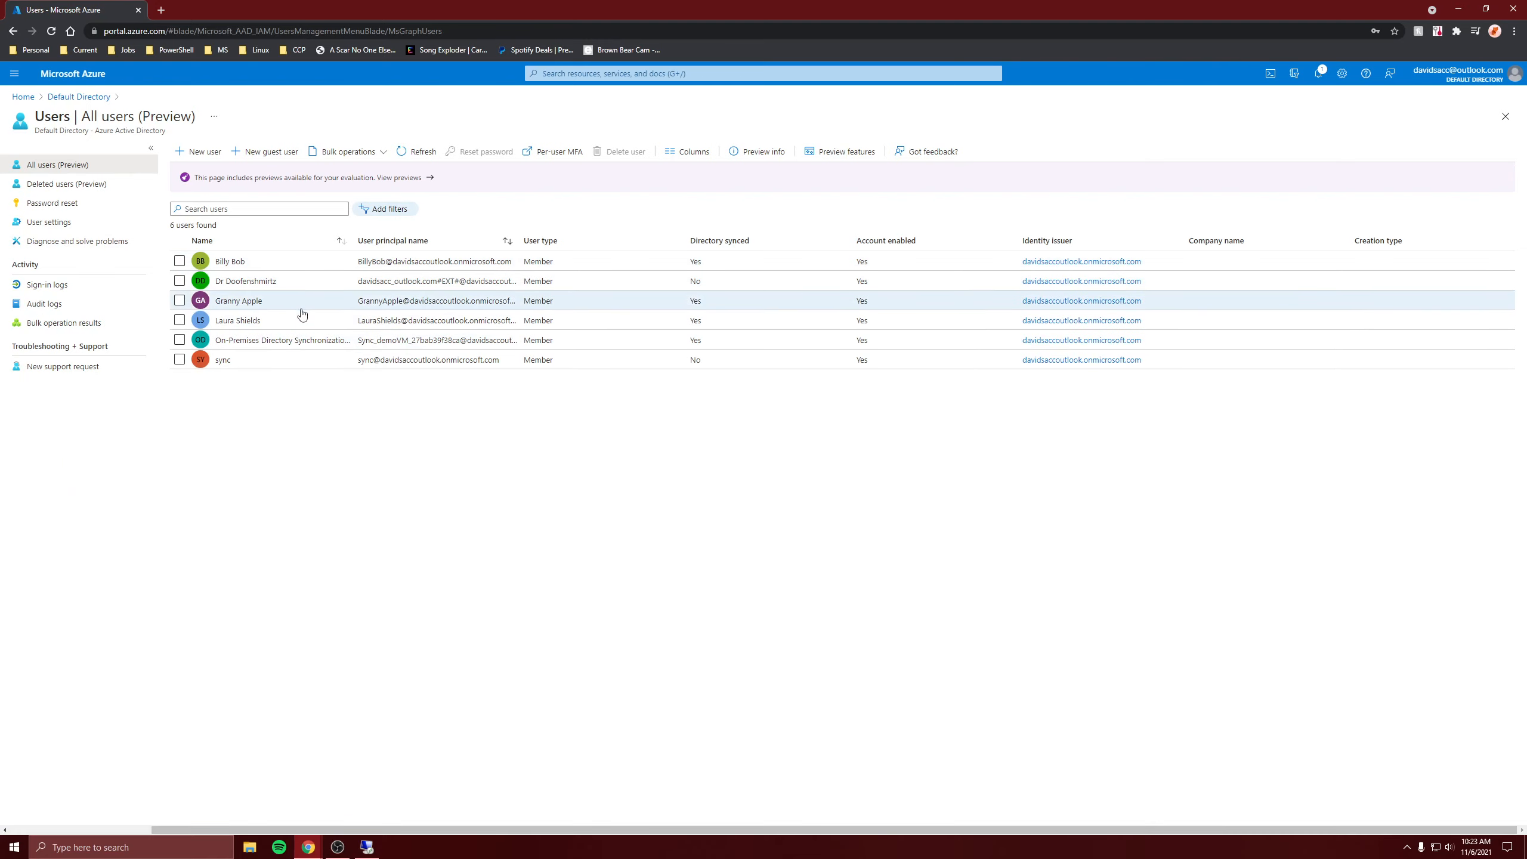
{"action": "left_click", "coordinate": [79, 97]}
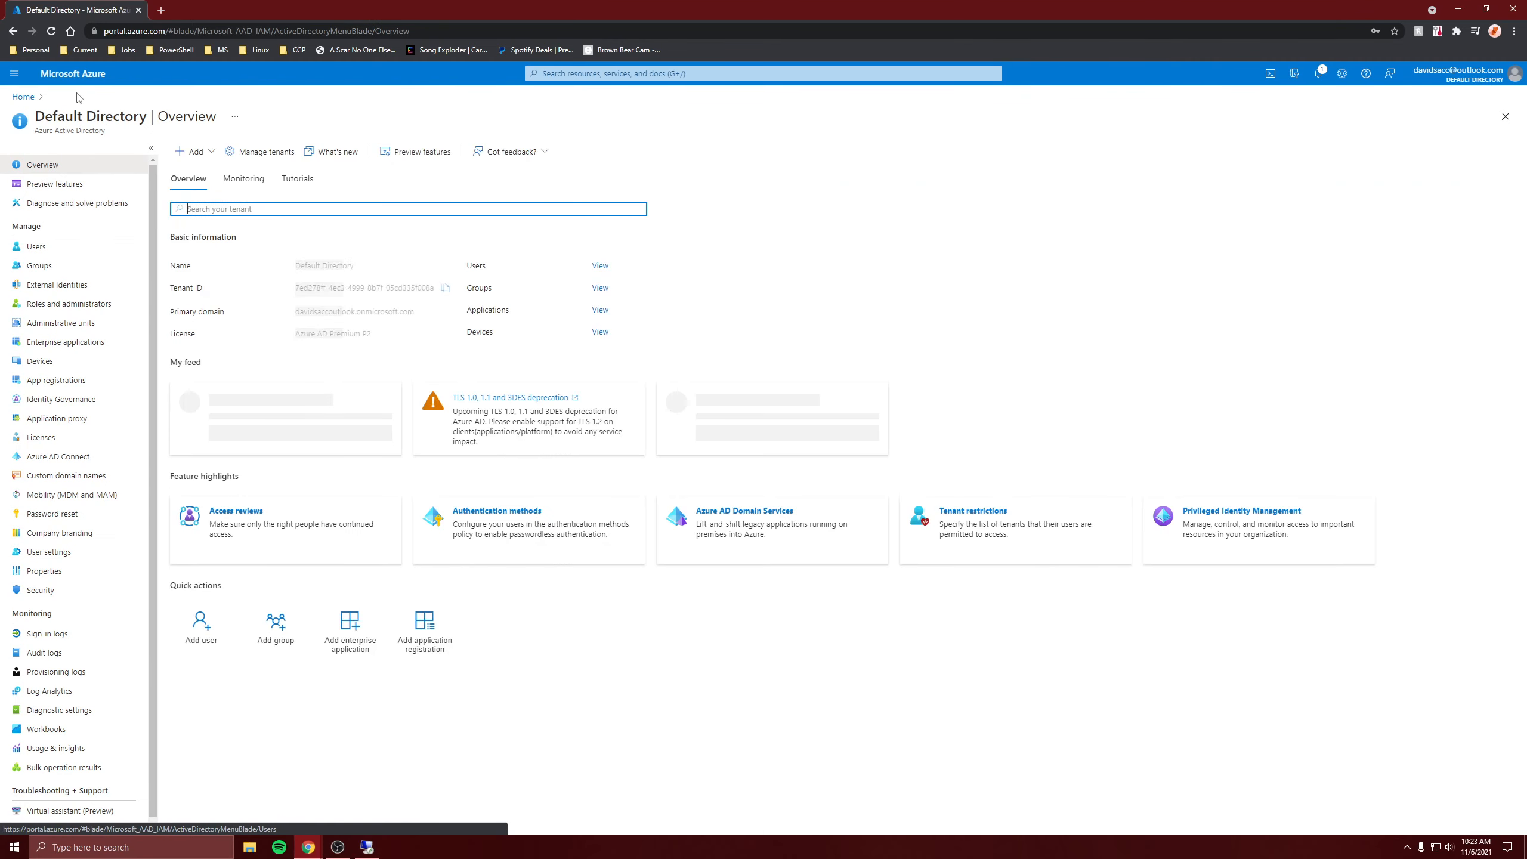
{"action": "left_click", "coordinate": [68, 253]}
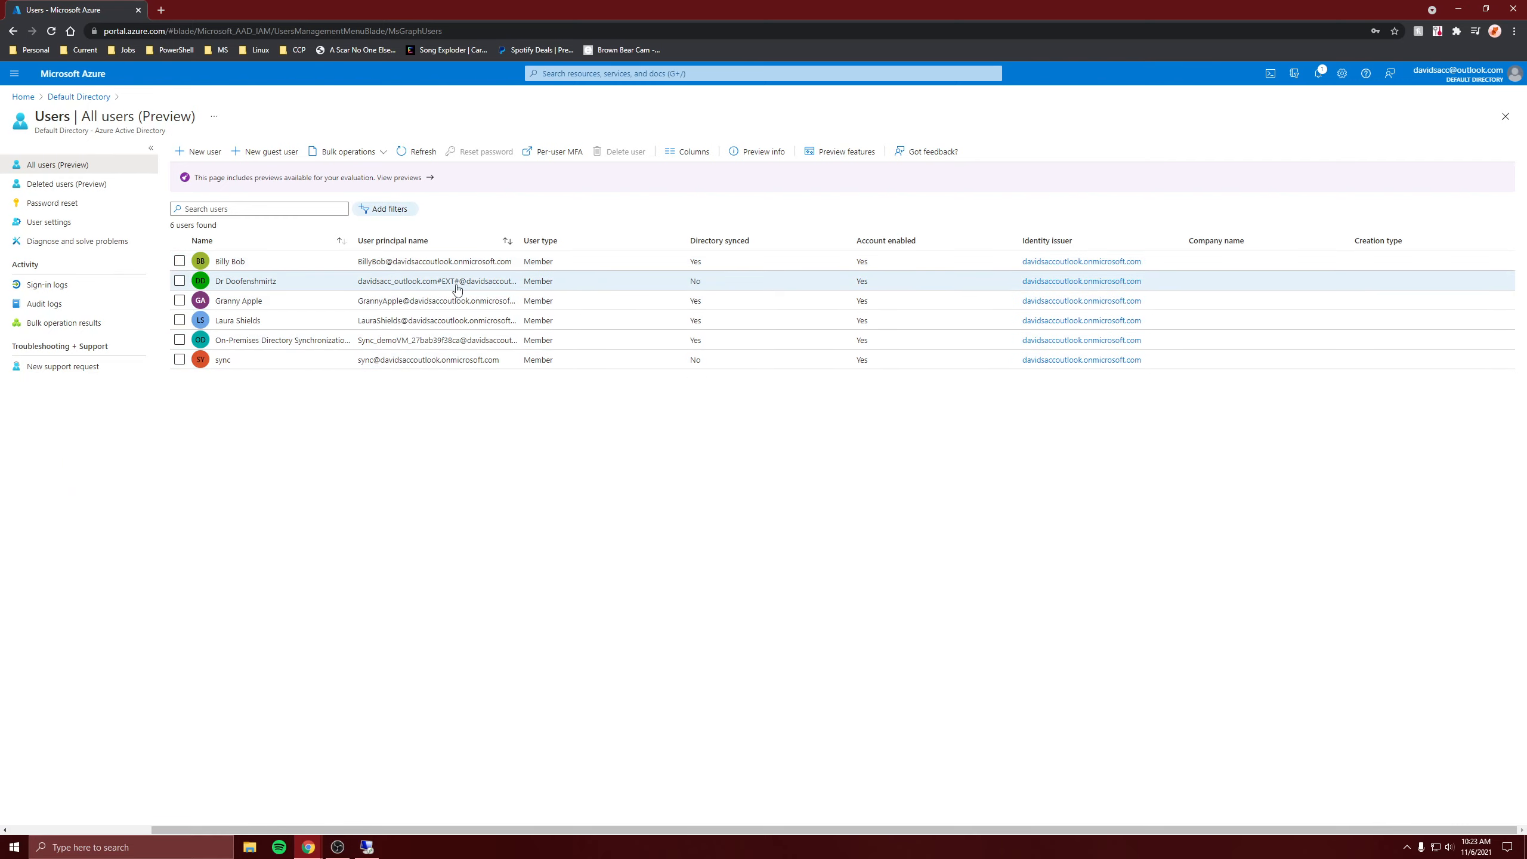
Examine the Default Directory's groups and the IT Department group's details, and return to the directory overview.
{"action": "left_click", "coordinate": [68, 91]}
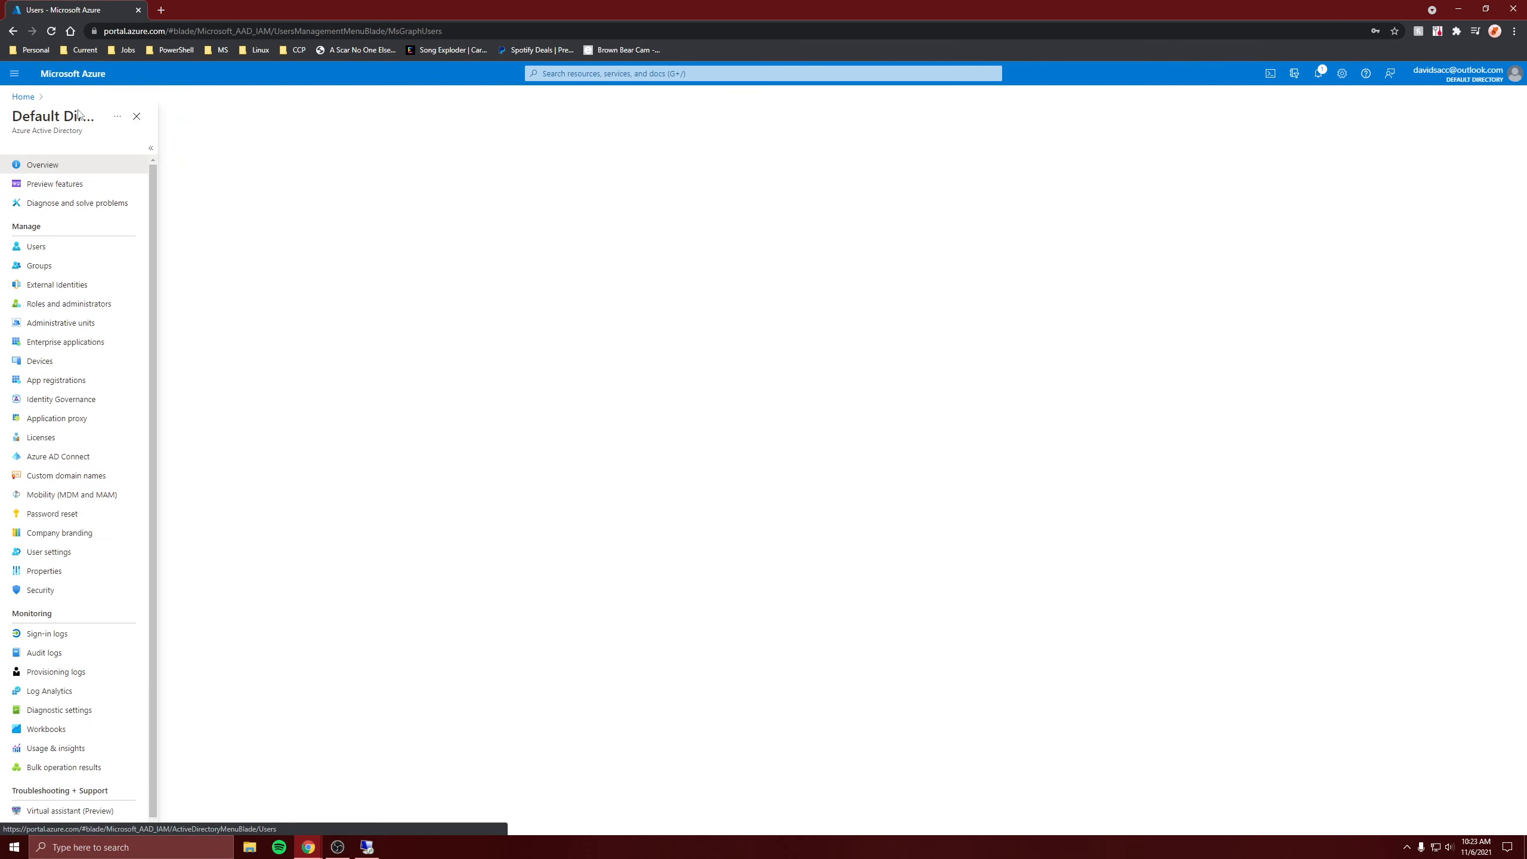
{"action": "left_click", "coordinate": [90, 263]}
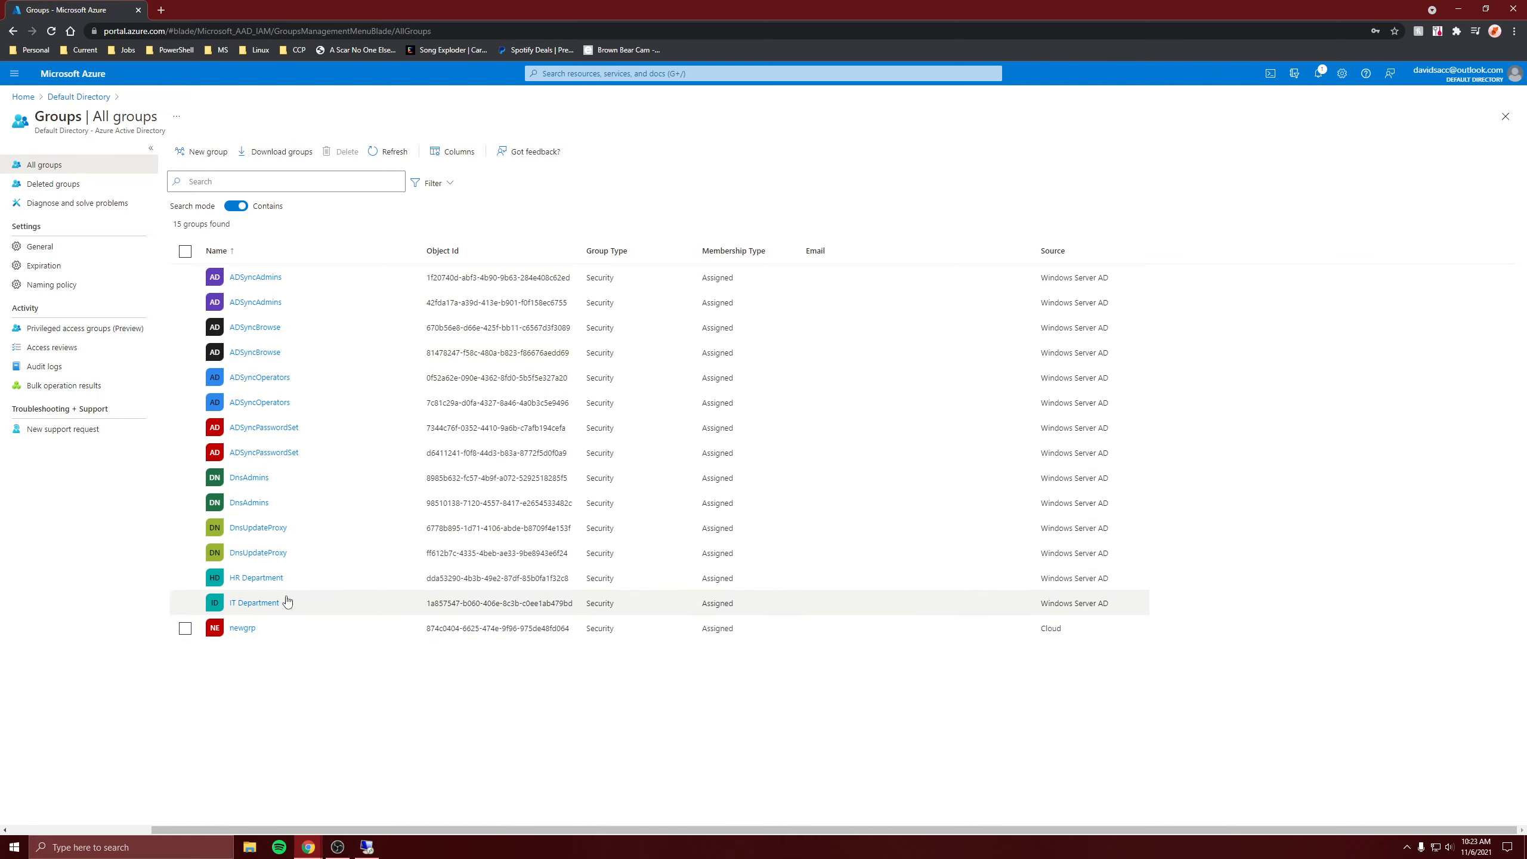
{"action": "left_click", "coordinate": [268, 603]}
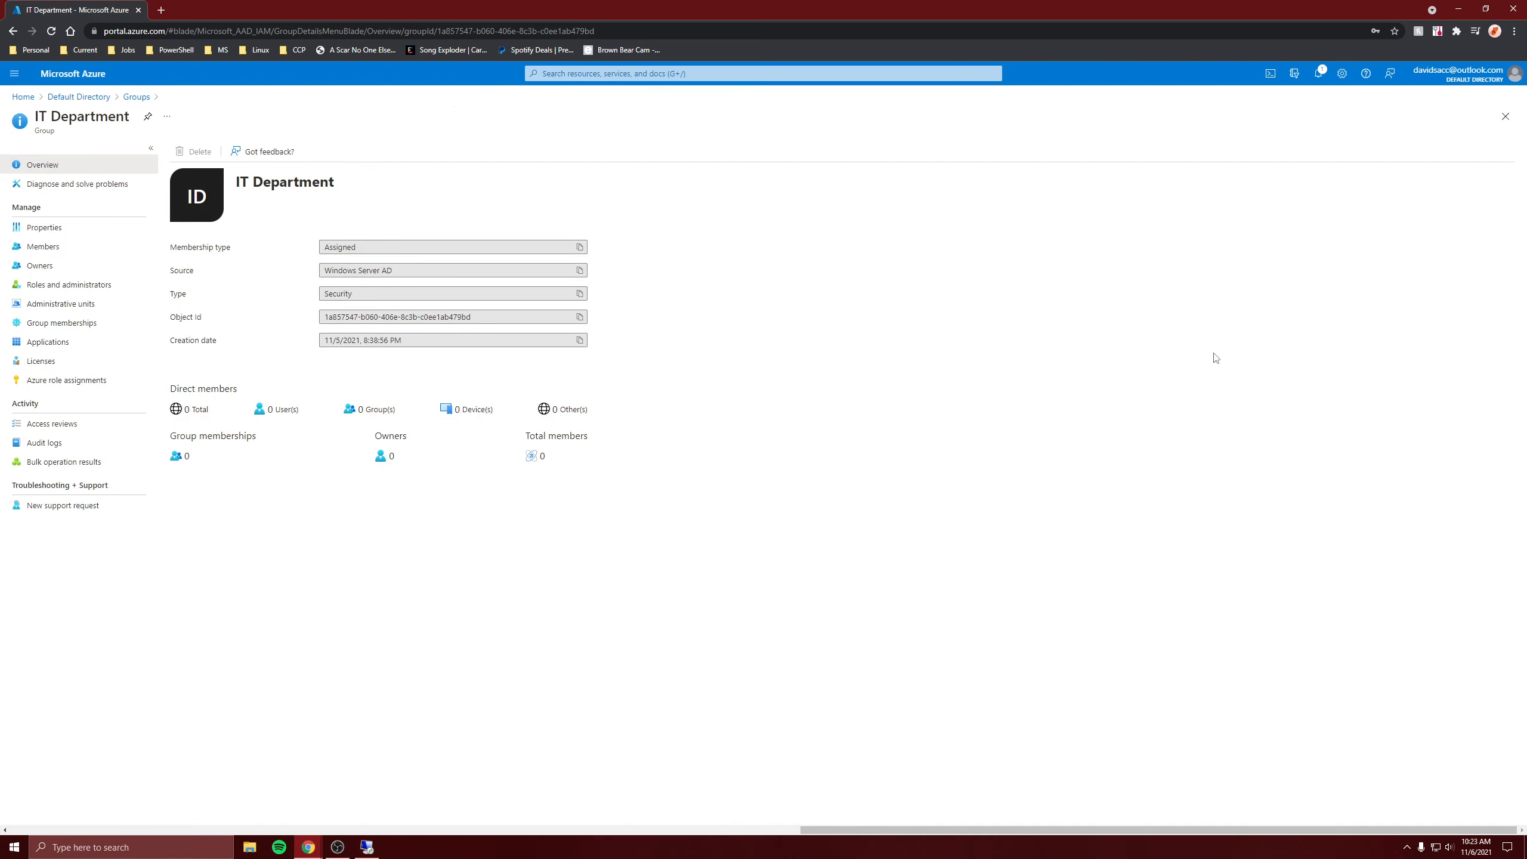
{"action": "left_click", "coordinate": [78, 97]}
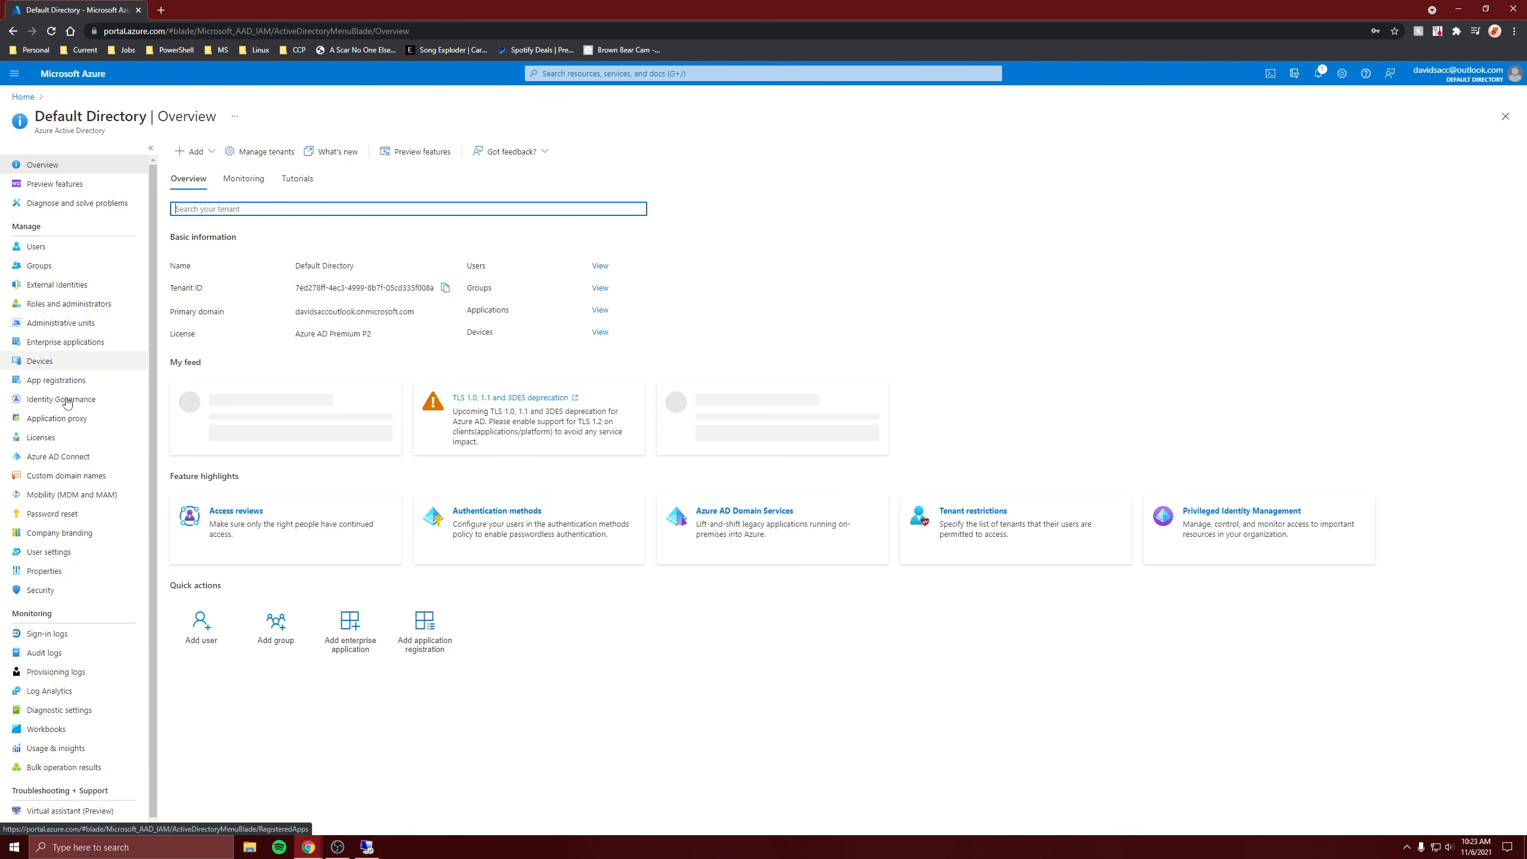